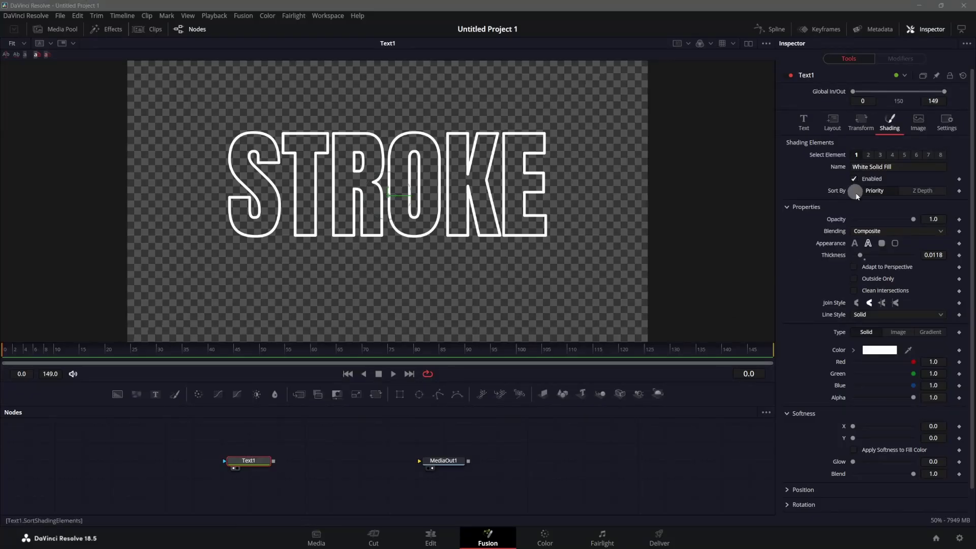
# - Add a non-solid Rectangle mask node with a border width of 0.022 between Text1 and MediaOut1
pyautogui.click(868, 244)
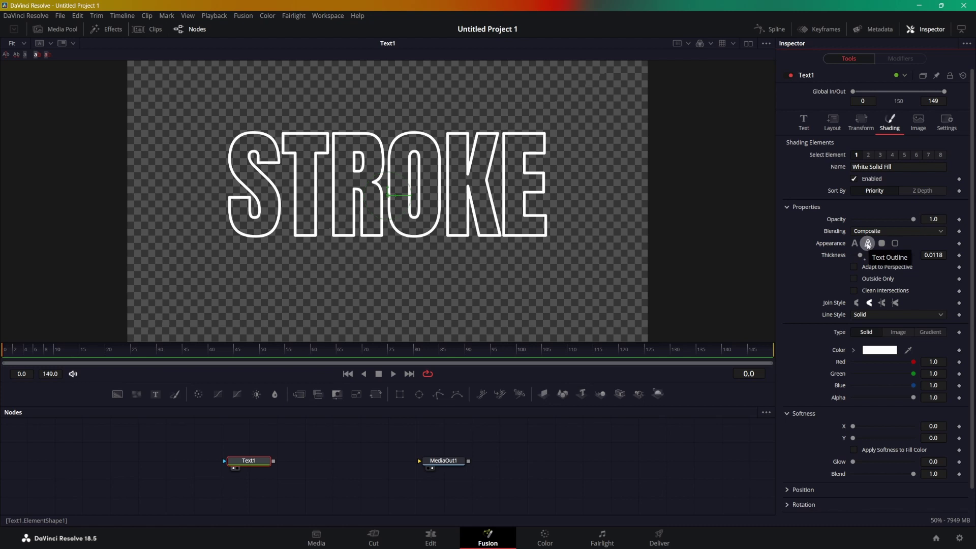
pyautogui.moveTo(449, 461); pyautogui.dragTo(534, 460)
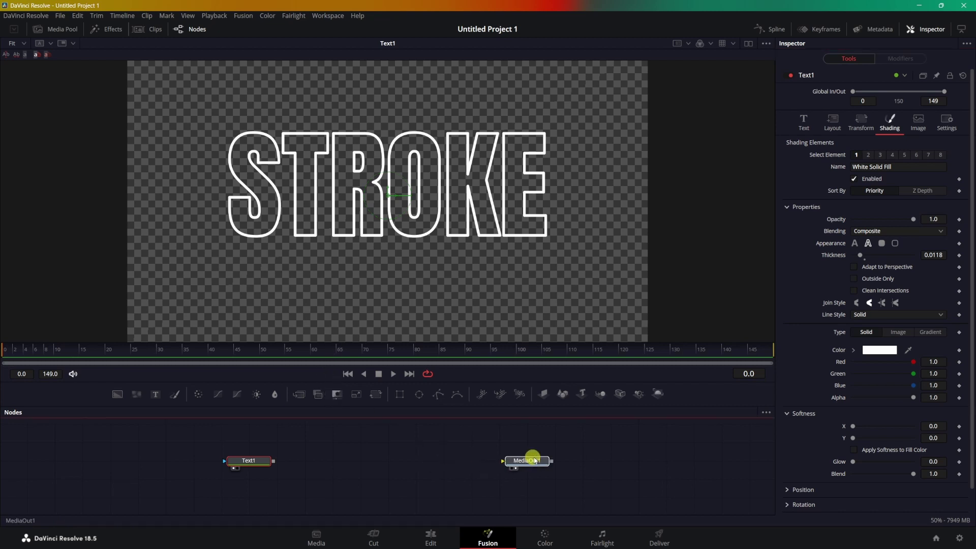
pyautogui.moveTo(399, 394); pyautogui.dragTo(472, 279)
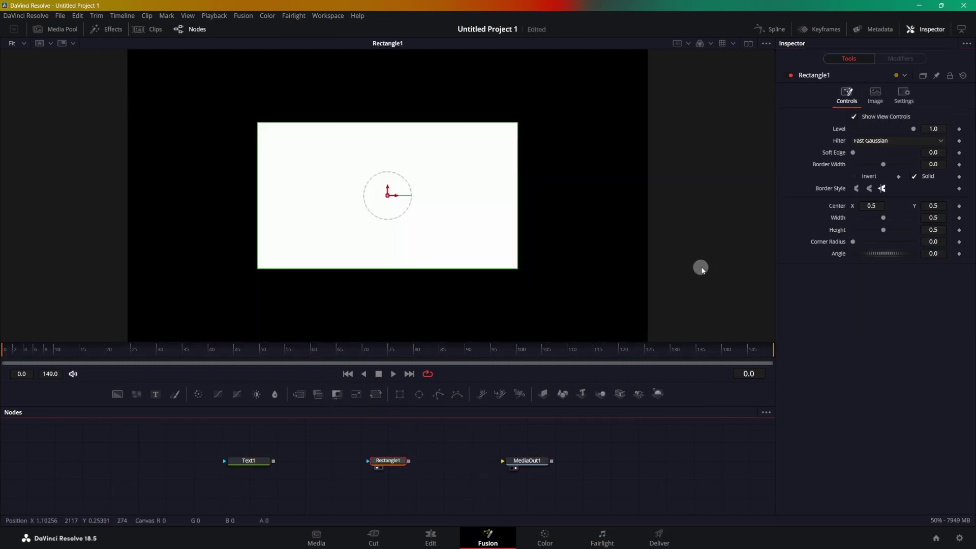
pyautogui.click(914, 177)
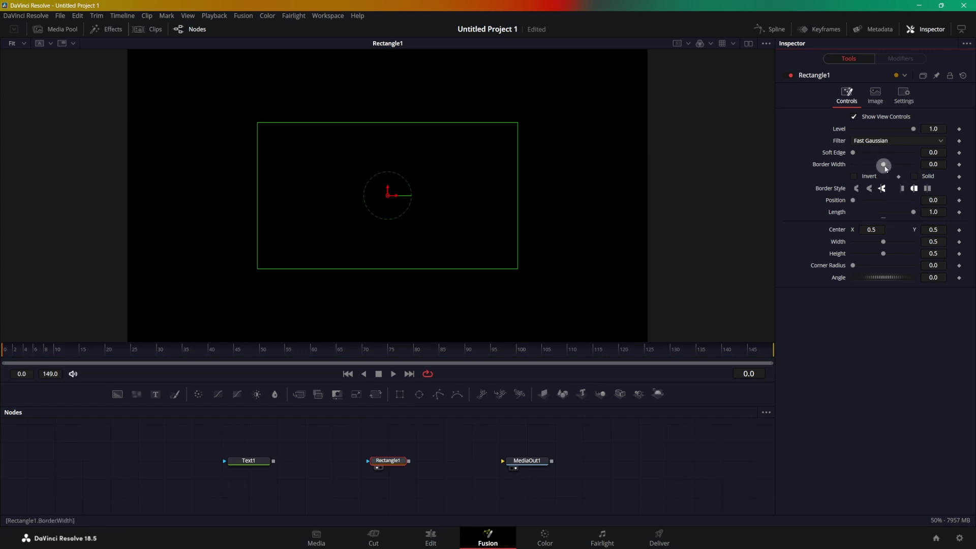
pyautogui.moveTo(884, 167); pyautogui.dragTo(887, 166)
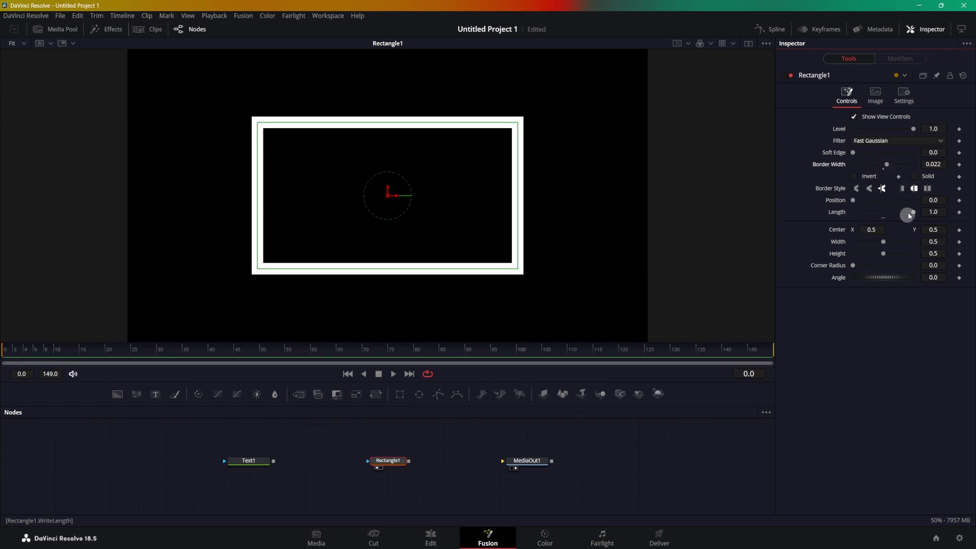
pyautogui.moveTo(913, 214)
pyautogui.mouseDown()
pyautogui.moveTo(849, 203)
pyautogui.moveTo(902, 223)
pyautogui.moveTo(914, 219)
pyautogui.mouseUp()
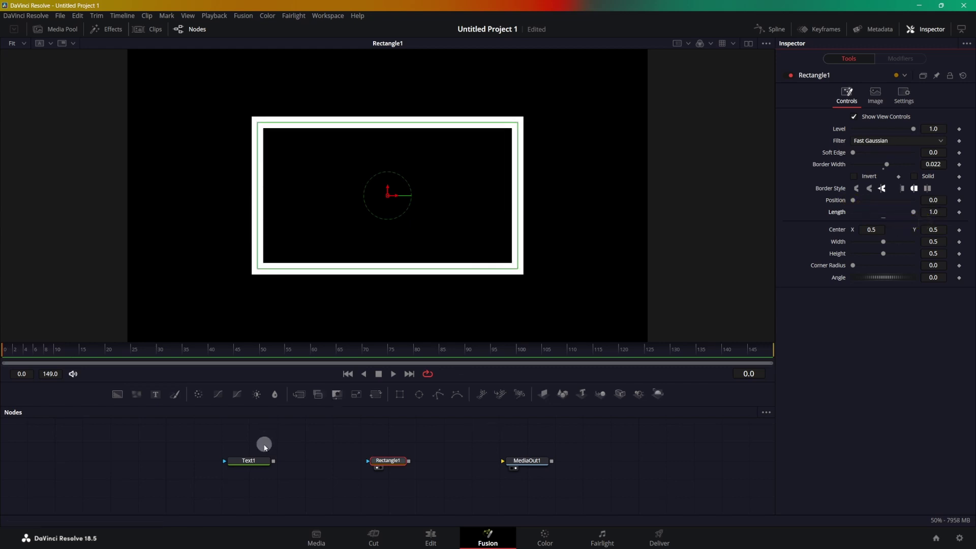
# - View the Text1 node's output, and delete the Text1 and Rectangle1 nodes
pyautogui.moveTo(257, 461); pyautogui.dragTo(322, 327)
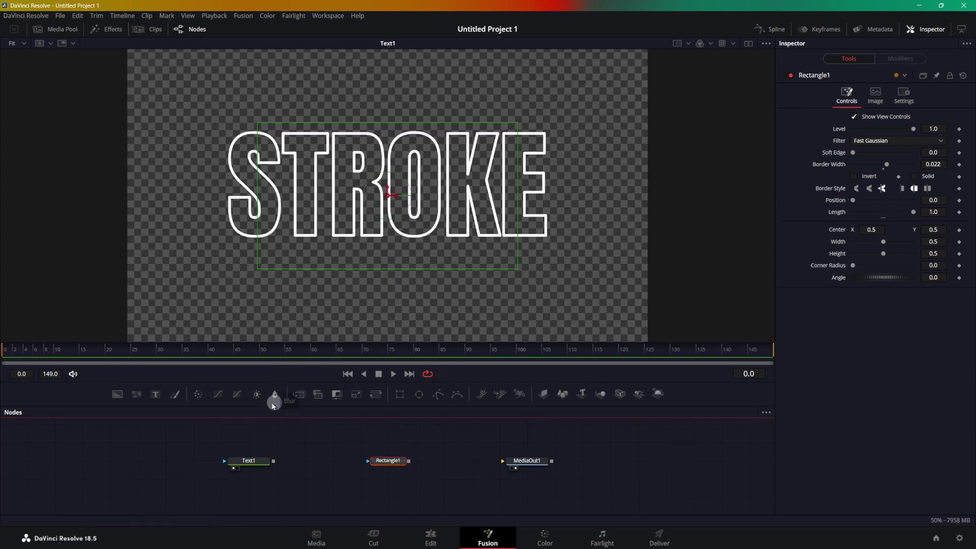
pyautogui.moveTo(193, 440); pyautogui.dragTo(426, 489)
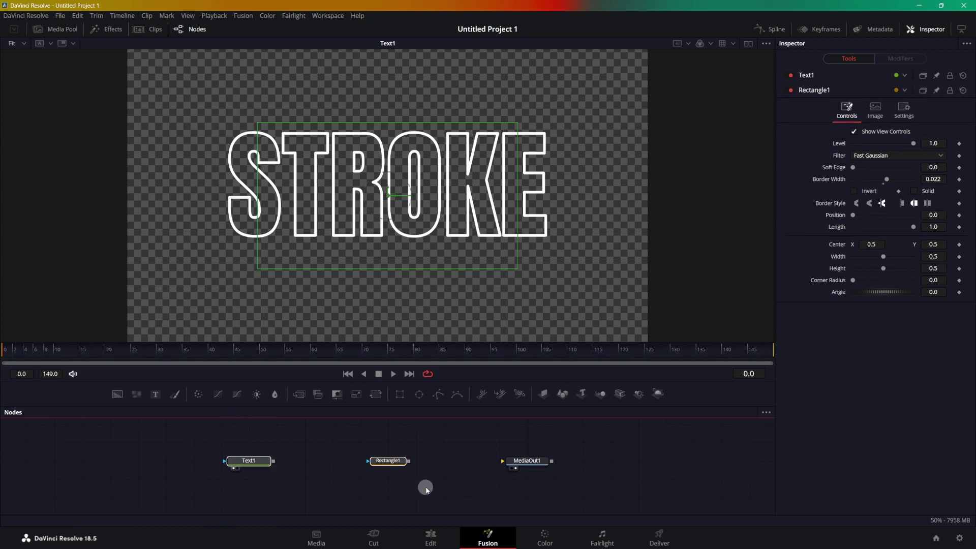
pyautogui.press('Delete')
# - Switch to Affinity Designer and remove the fill from the STROKE text
pyautogui.click(676, 537)
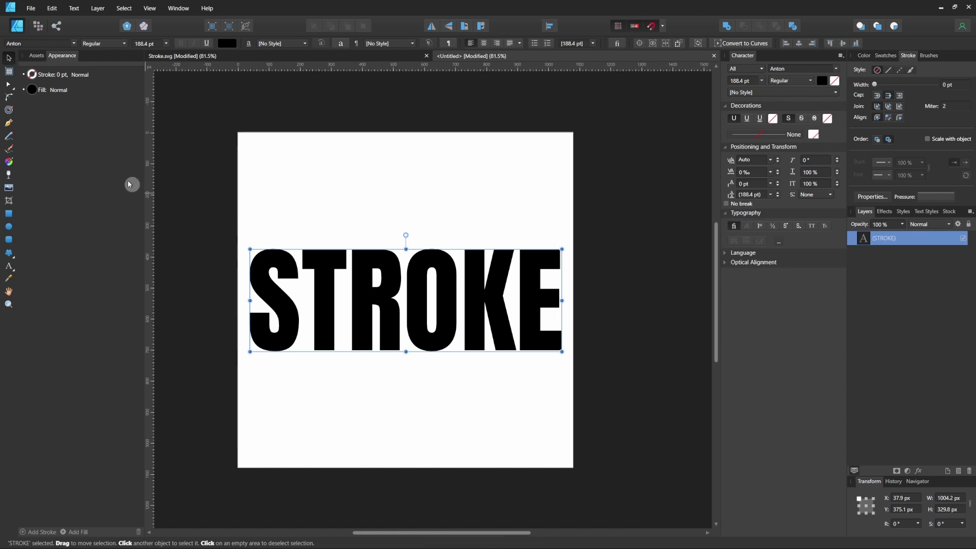
pyautogui.click(37, 92)
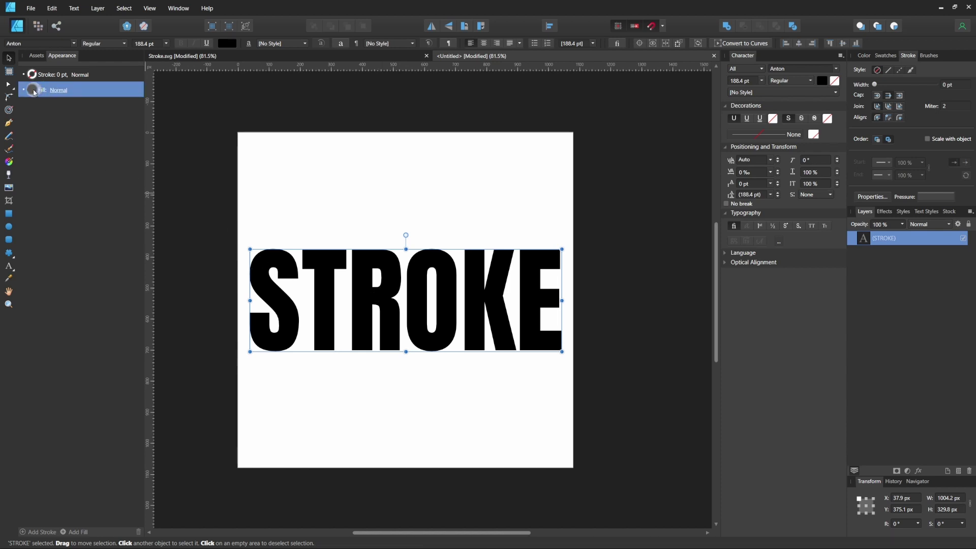
pyautogui.click(34, 92)
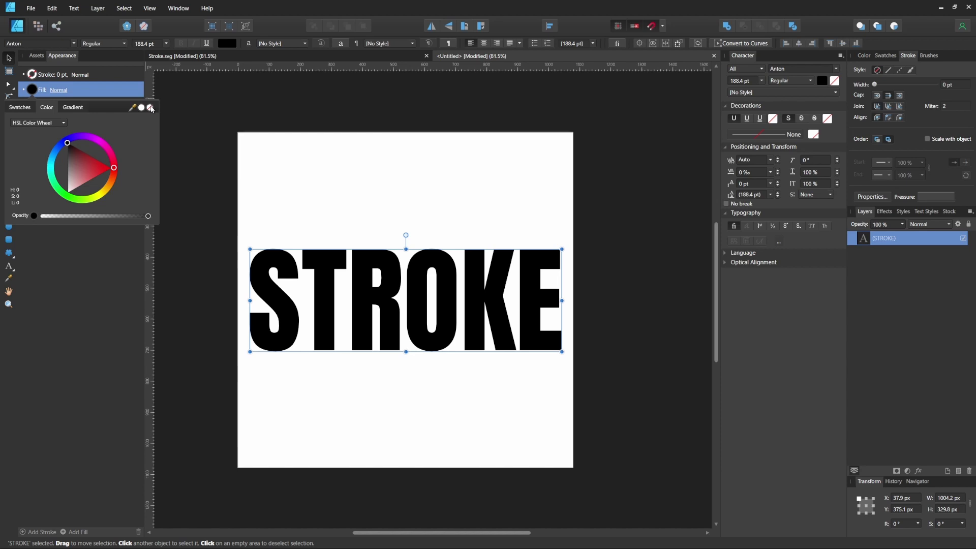
pyautogui.click(151, 108)
# - Give the STROKE text a 6 pt outline stroke in white
pyautogui.click(61, 76)
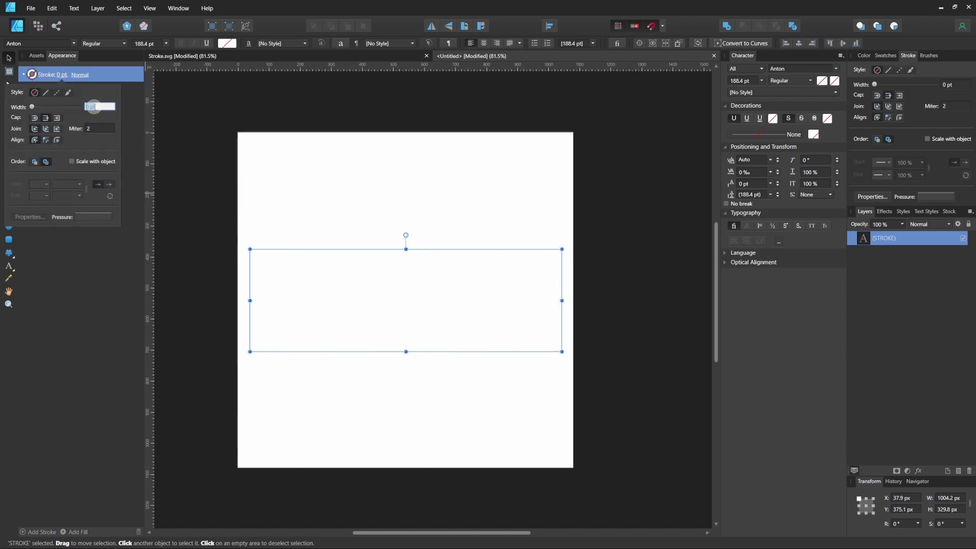
pyautogui.scroll(6, 93, 107)
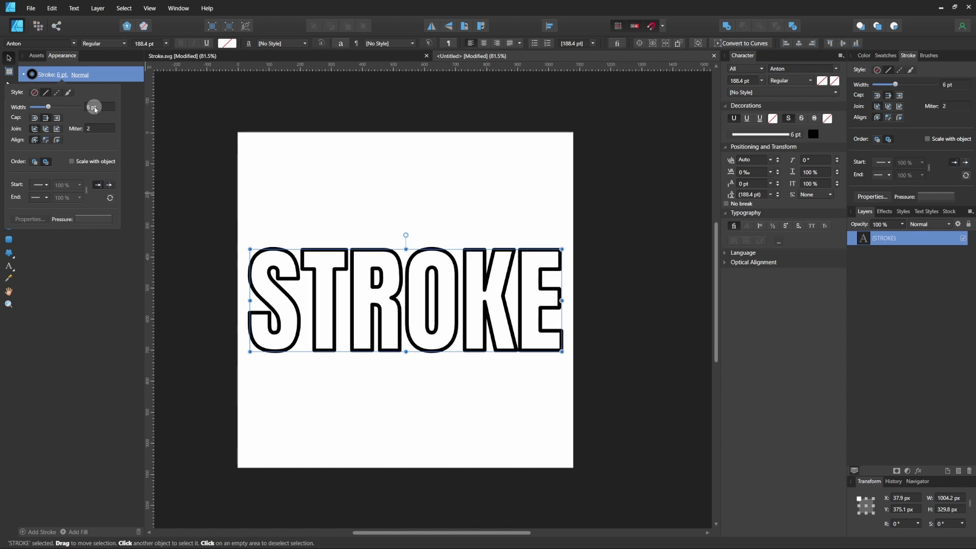
pyautogui.click(31, 75)
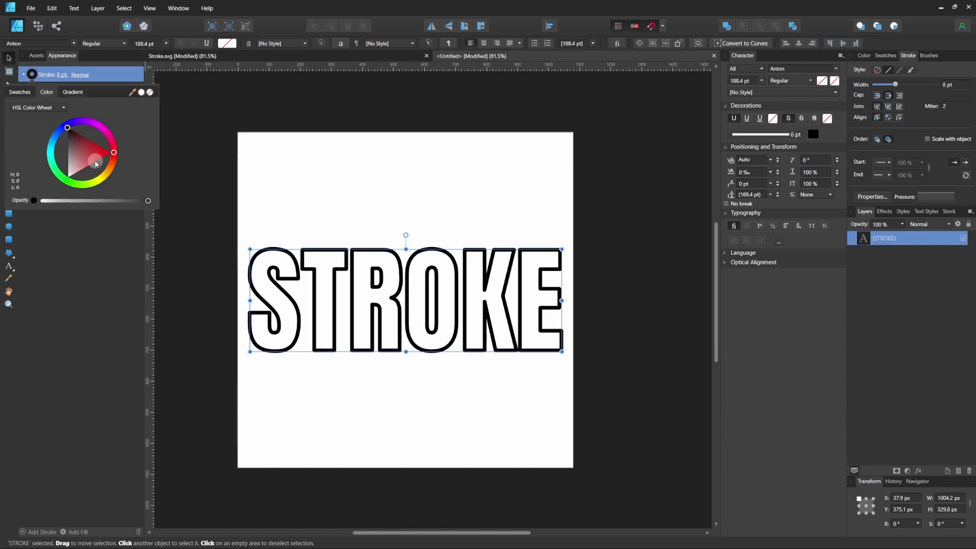
pyautogui.moveTo(92, 184)
pyautogui.mouseDown()
pyautogui.moveTo(53, 140)
pyautogui.moveTo(24, 137)
pyautogui.mouseUp()
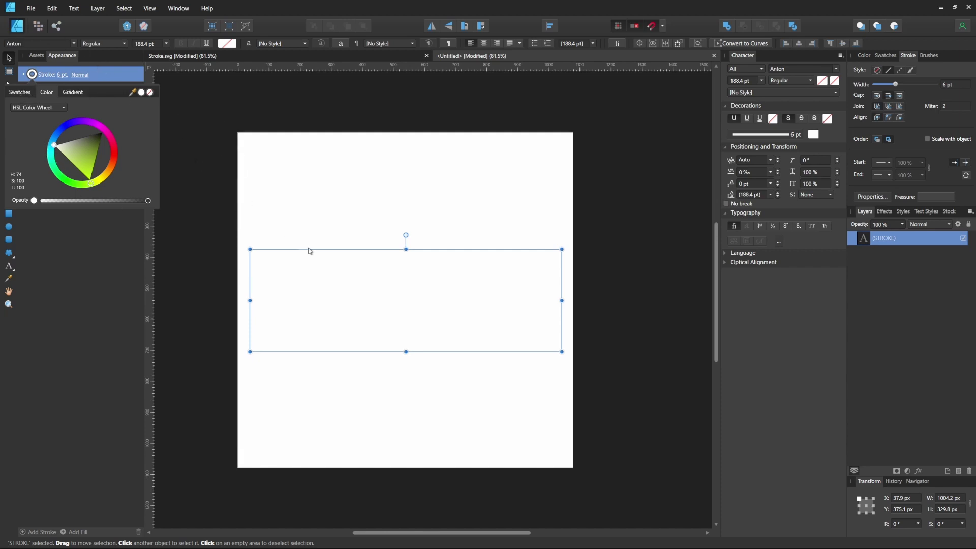
# - Enable a transparent background for the document in Document Setup
pyautogui.click(31, 9)
pyautogui.click(31, 9)
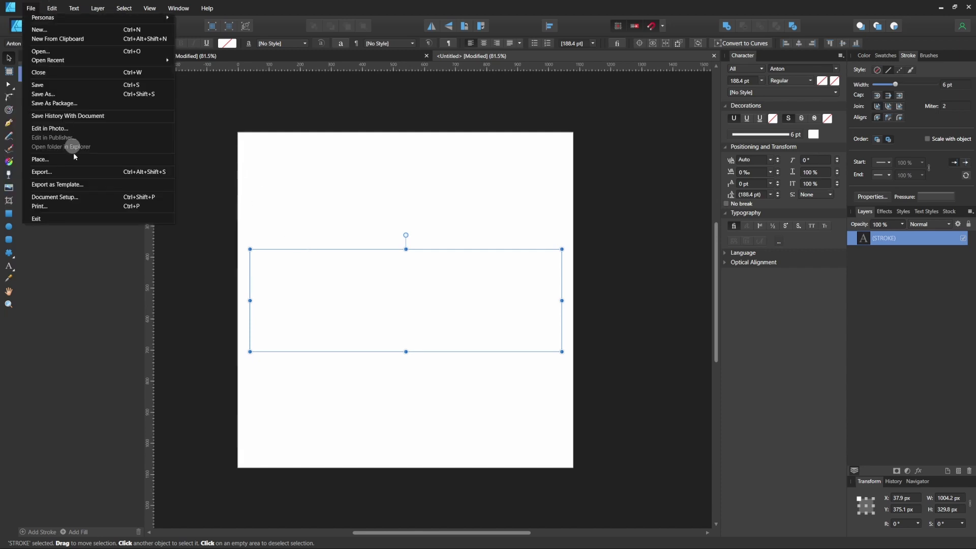
pyautogui.click(55, 198)
pyautogui.click(454, 324)
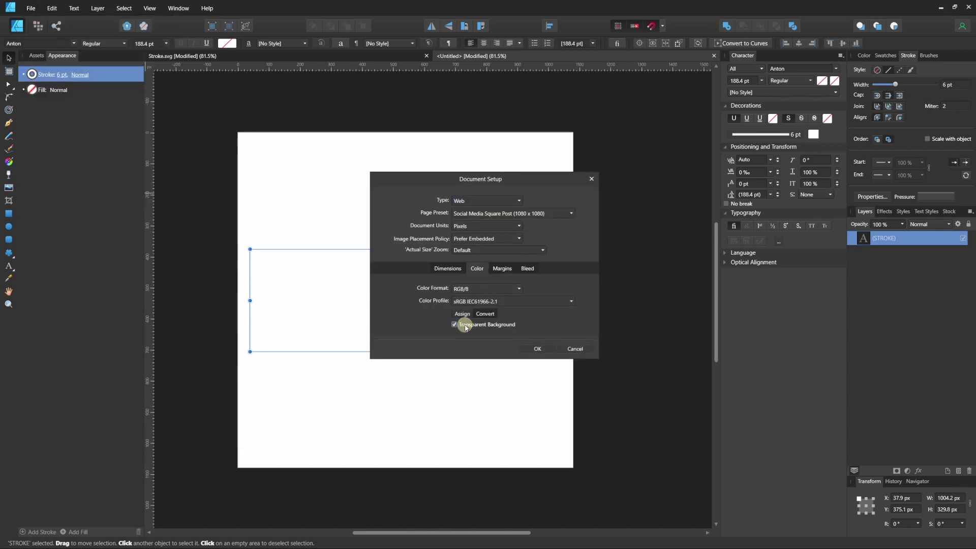
pyautogui.click(544, 348)
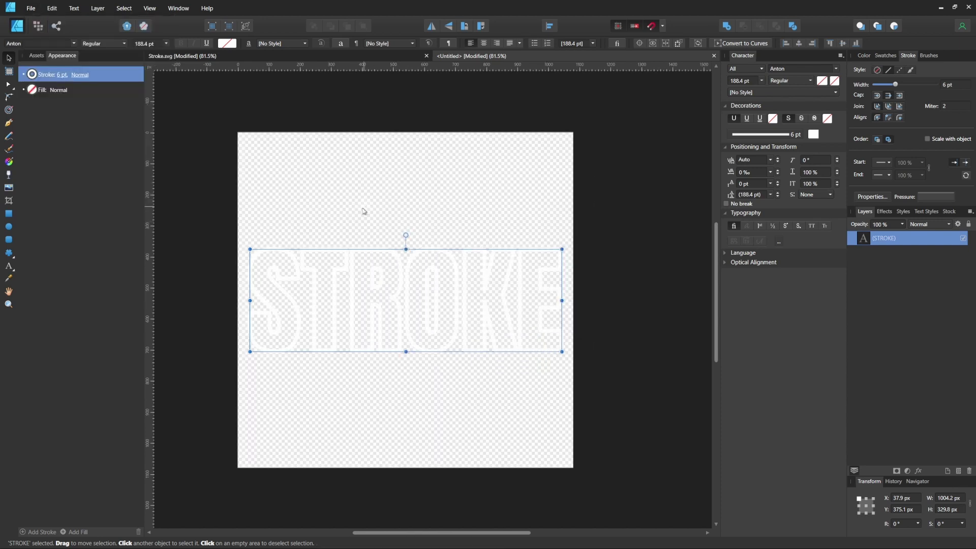
# - Add a black 1080 × 1080 px rectangle covering the whole page behind the STROKE text
pyautogui.click(9, 214)
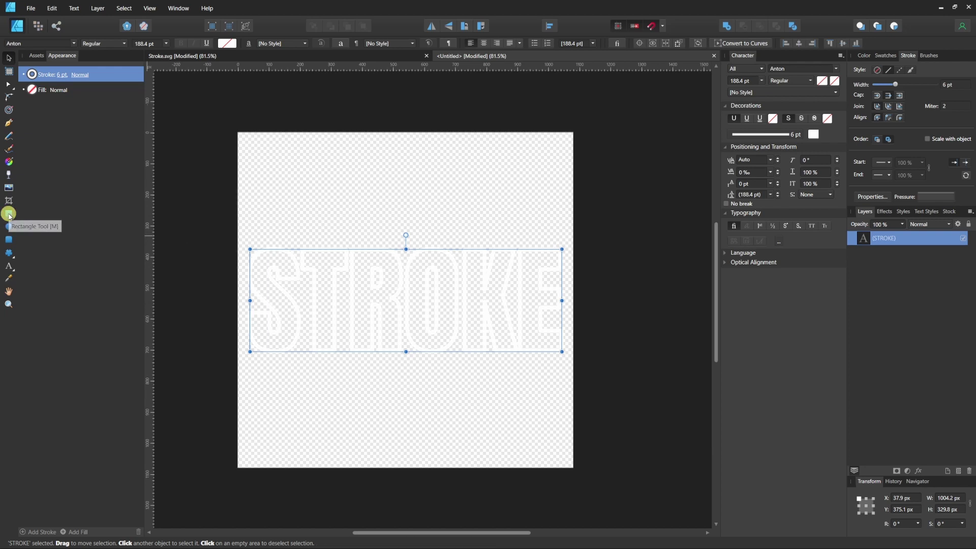
pyautogui.moveTo(239, 133); pyautogui.dragTo(573, 467)
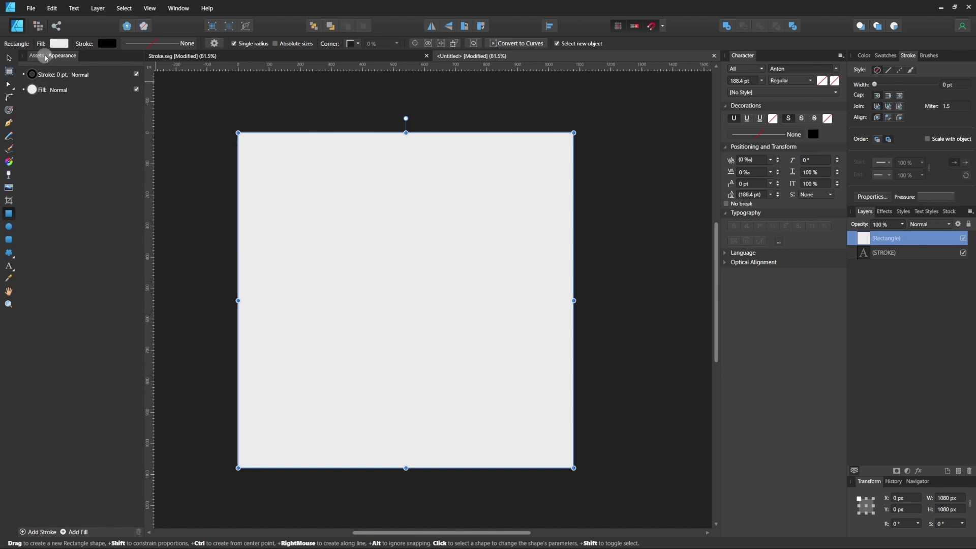
pyautogui.click(59, 43)
pyautogui.click(67, 96)
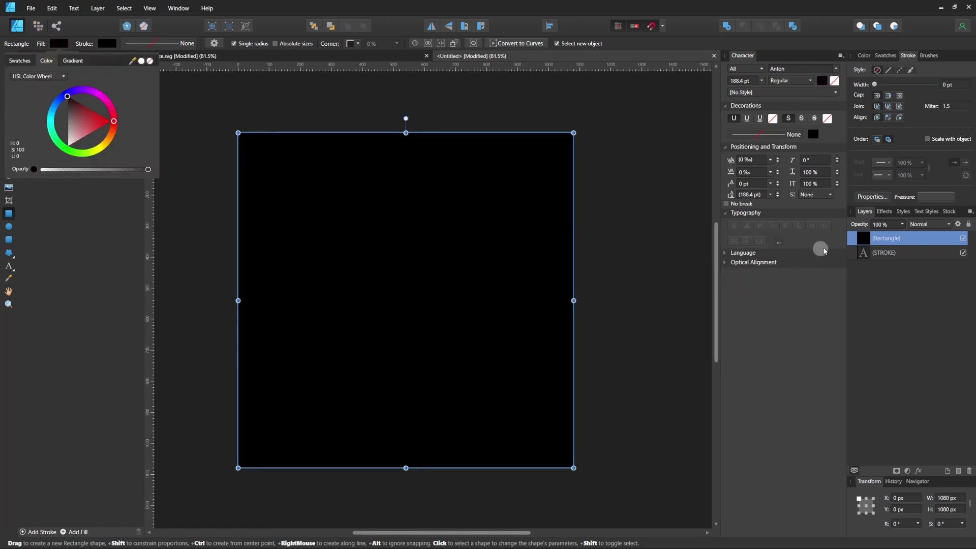
pyautogui.moveTo(864, 242)
pyautogui.mouseDown()
pyautogui.moveTo(865, 269)
pyautogui.moveTo(864, 252)
pyautogui.mouseUp()
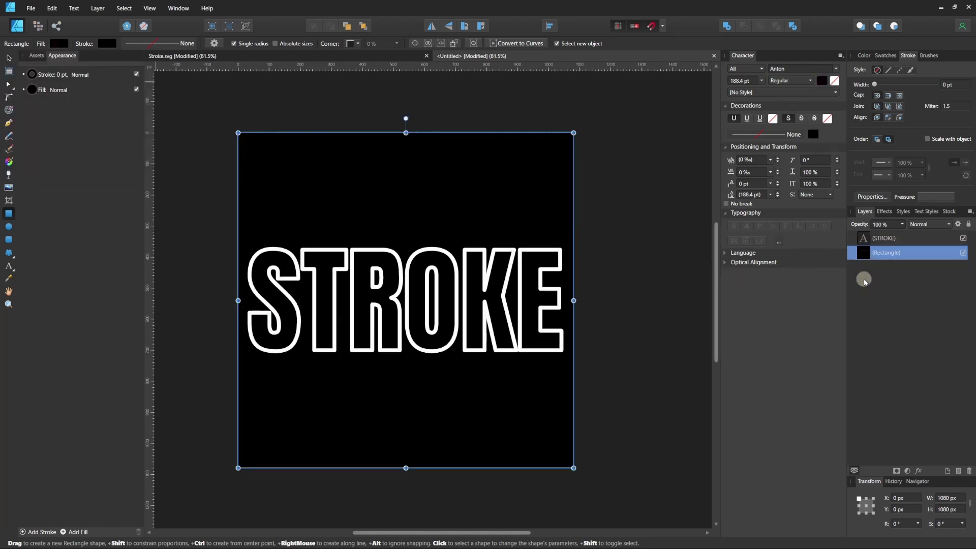
# - Test that the STROKE text is still editable by inserting "as" after the T and deleting it again
pyautogui.click(884, 238)
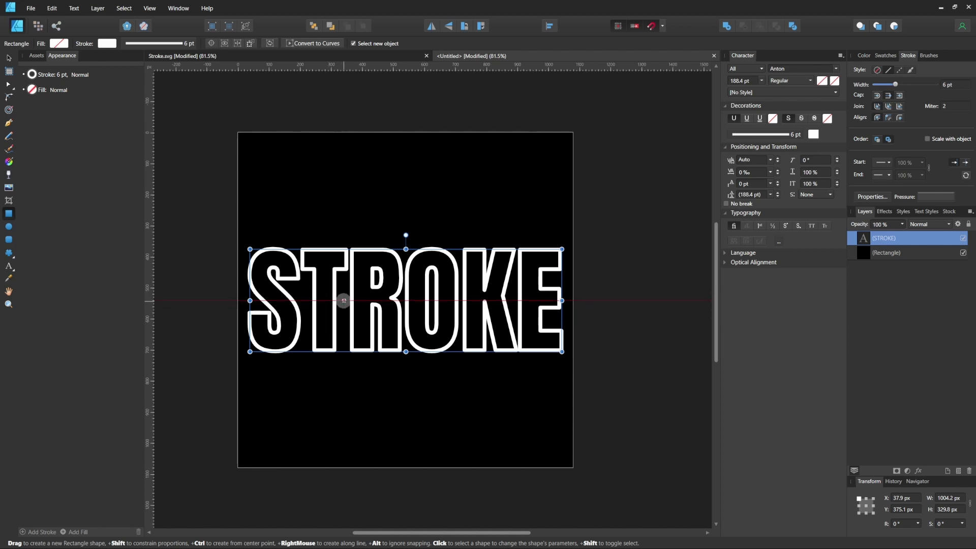
pyautogui.click(10, 266)
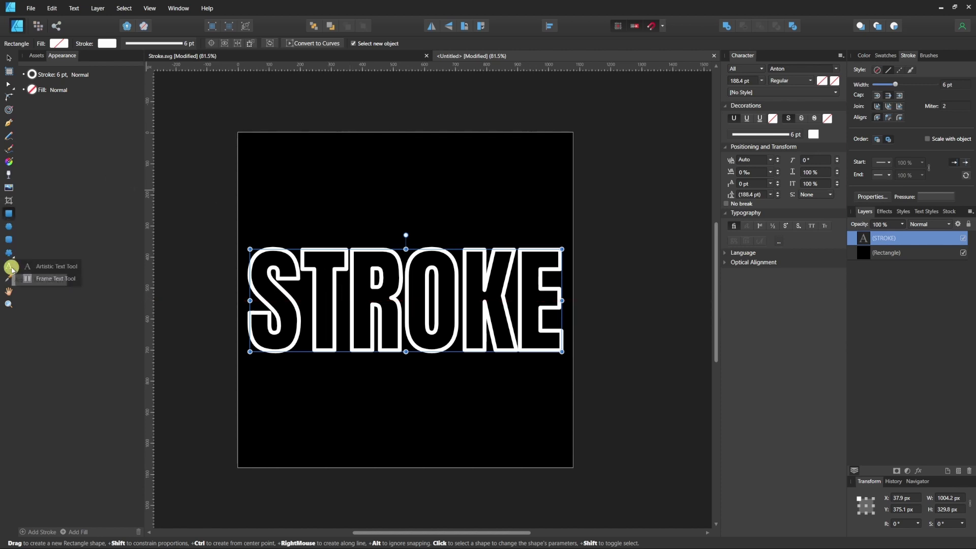
pyautogui.click(56, 266)
pyautogui.click(346, 291)
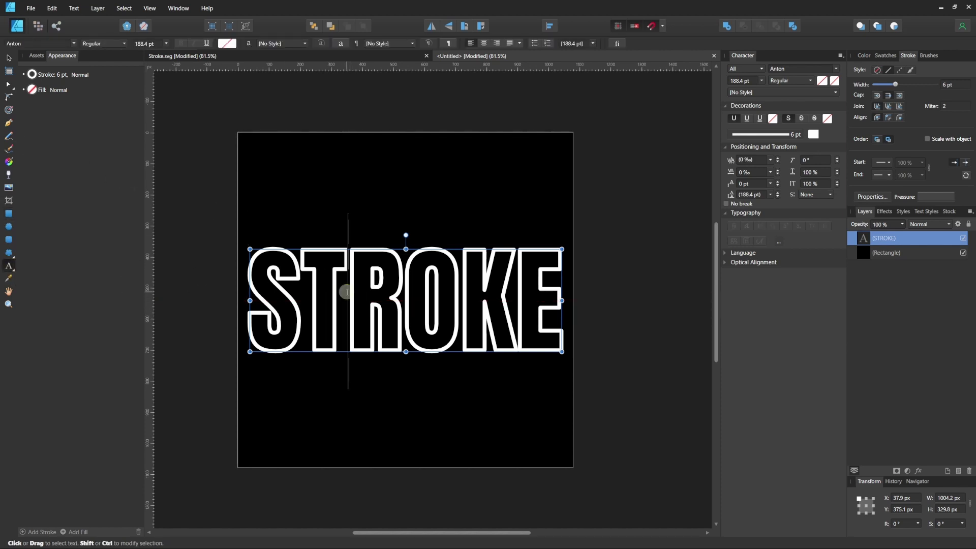
pyautogui.write('as')
pyautogui.press('BackSpace')
pyautogui.press('BackSpace')
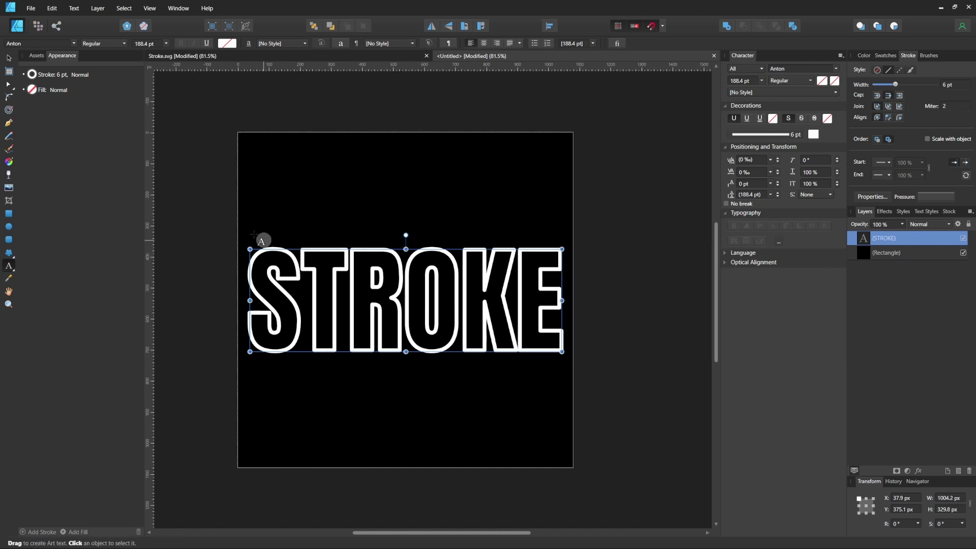
# - Convert the STROKE text to curves
pyautogui.click(8, 59)
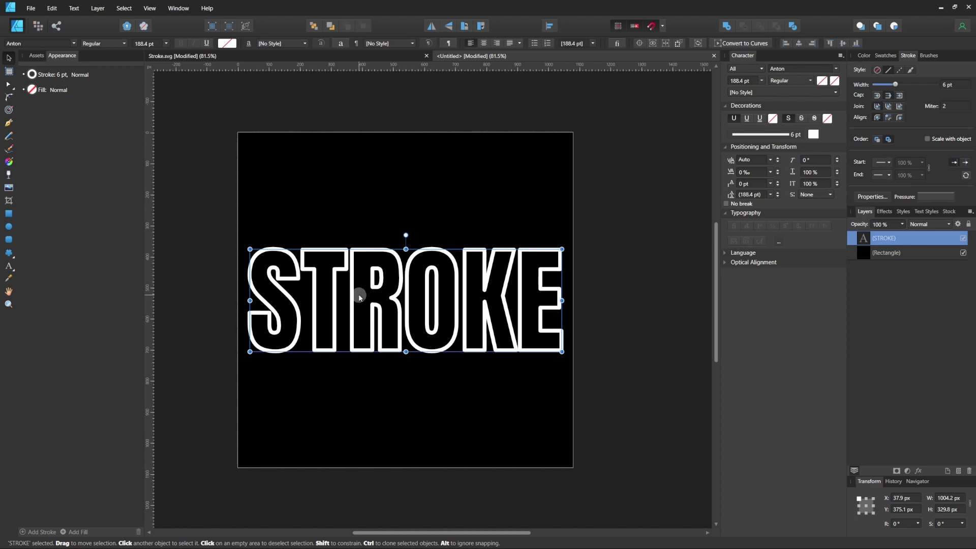
pyautogui.rightClick(350, 310)
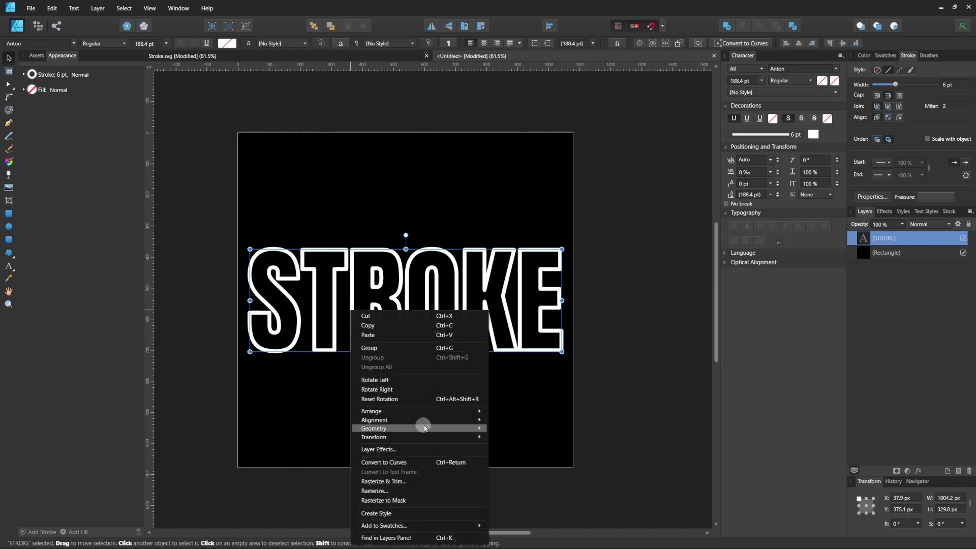
pyautogui.click(376, 463)
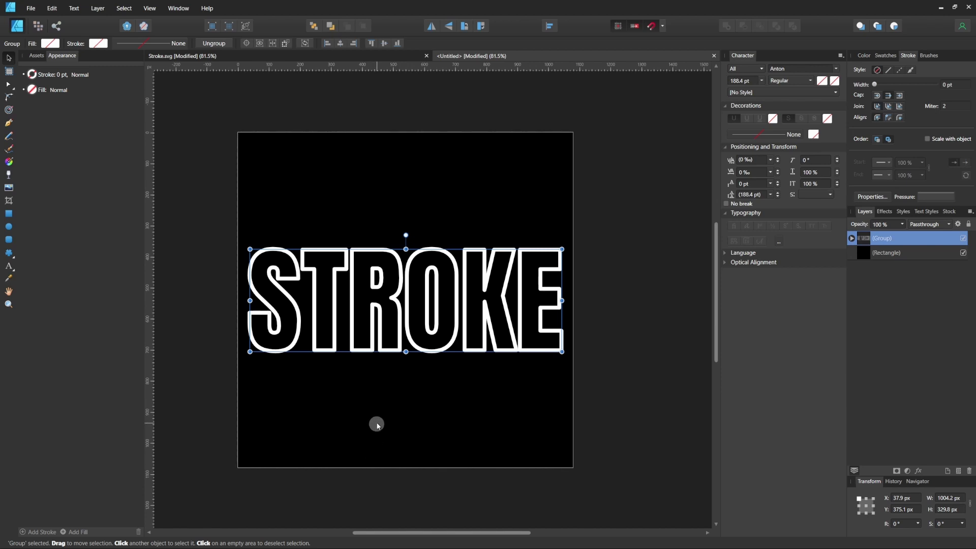
# - Examine the individual letter curves inside the converted text group
pyautogui.click(852, 238)
pyautogui.click(884, 254)
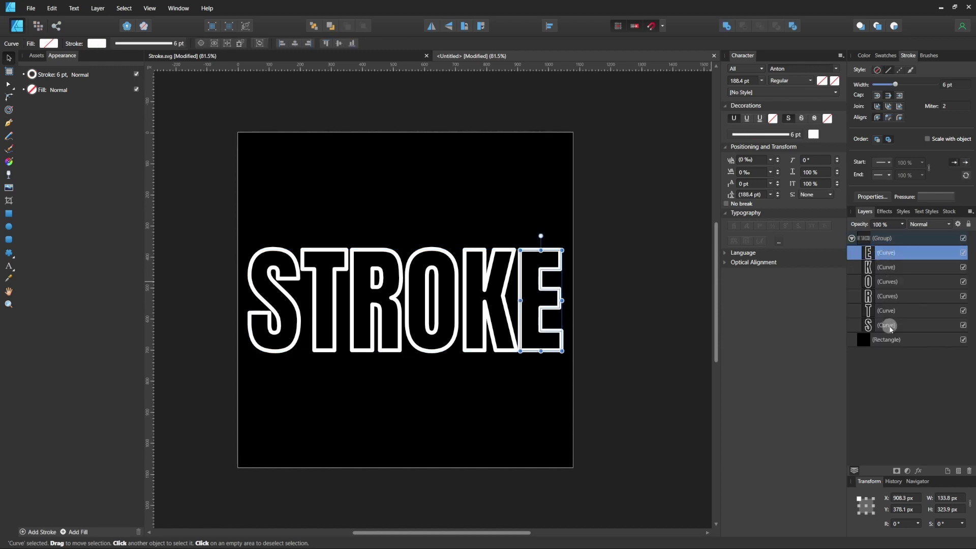
pyautogui.click(889, 326)
pyautogui.click(889, 310)
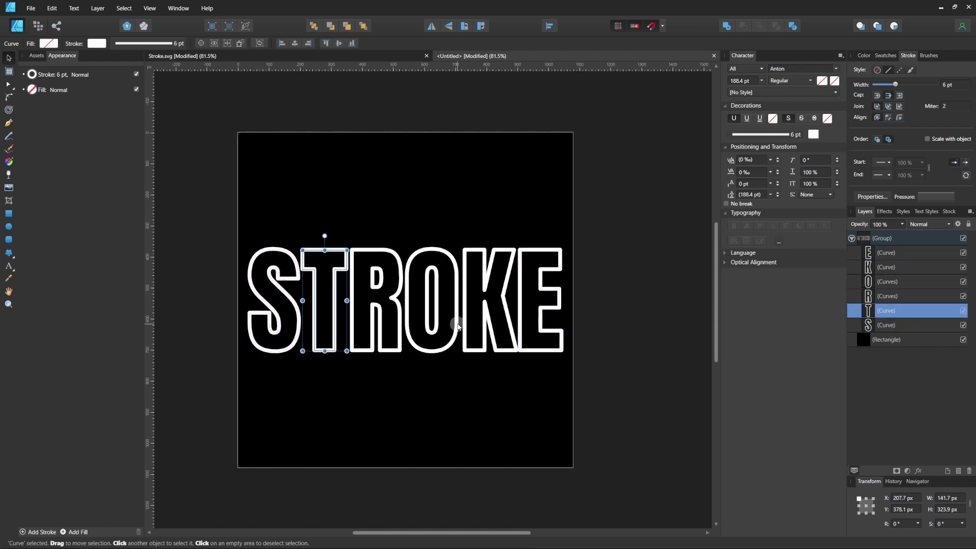
pyautogui.click(541, 305)
pyautogui.click(851, 237)
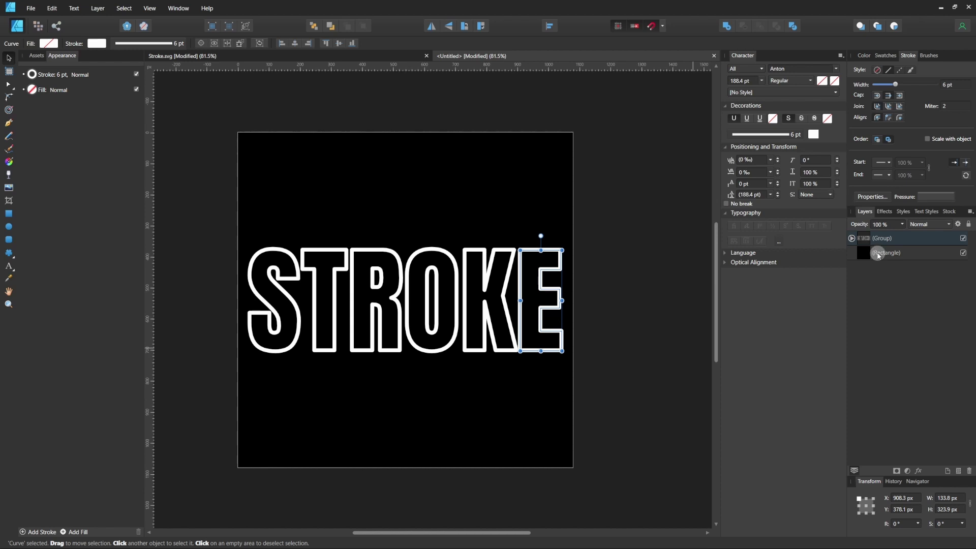
# - Hide the black background rectangle behind the lettering
pyautogui.click(878, 255)
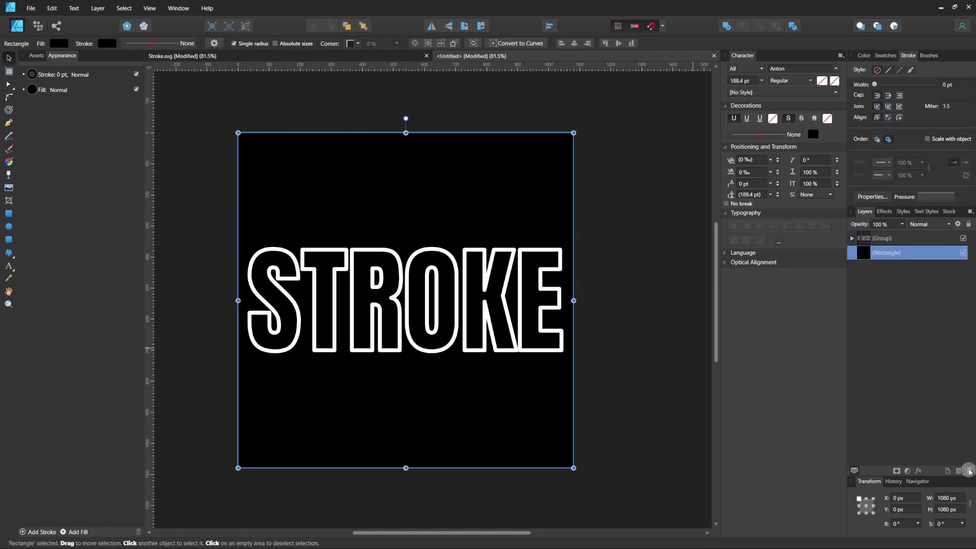
pyautogui.click(963, 253)
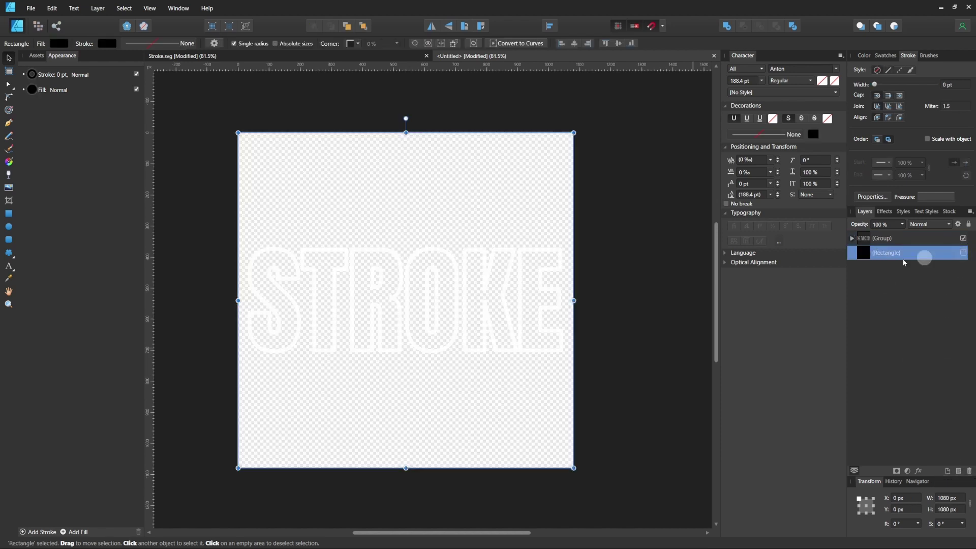
# - Export the whole document as SVG with the SVG (for export) preset, replacing Stroke.svg on the Desktop
pyautogui.click(31, 12)
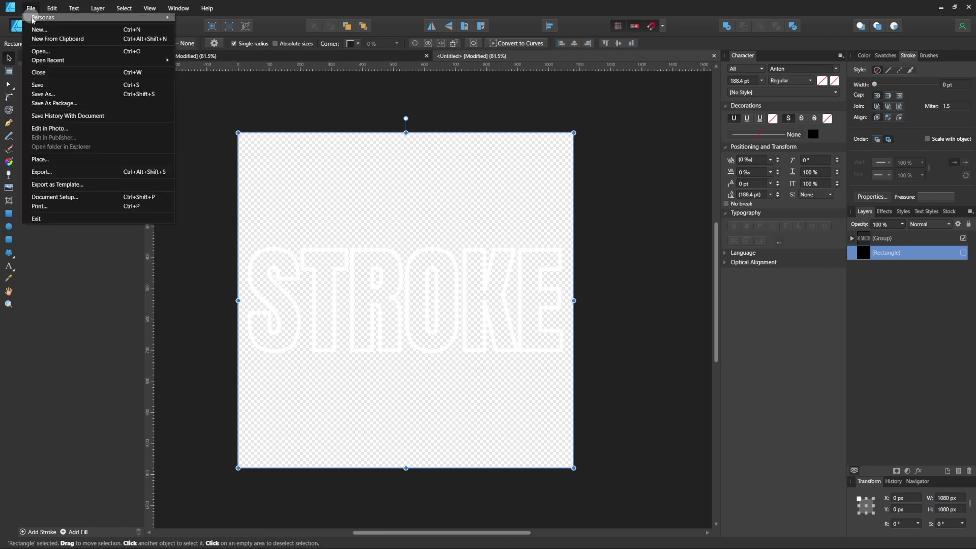
pyautogui.click(51, 172)
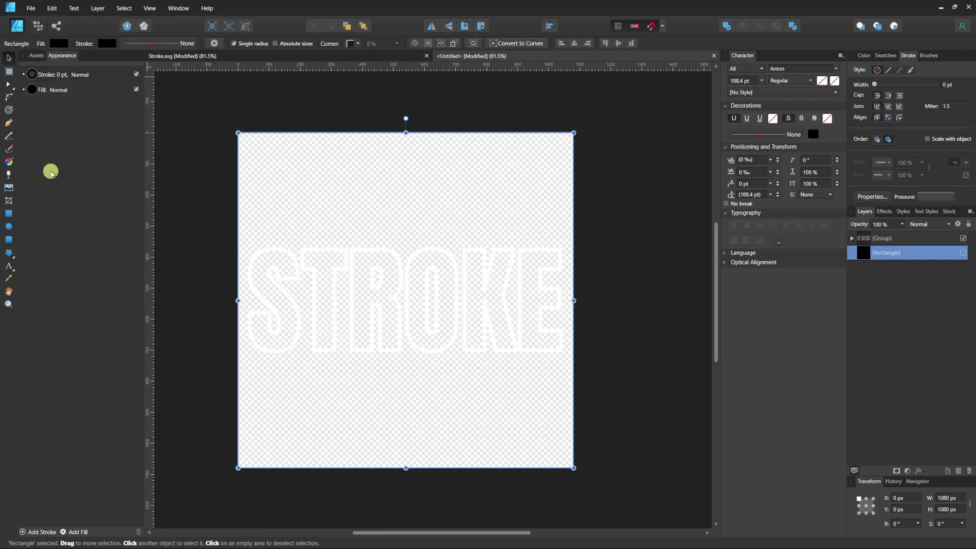
pyautogui.click(567, 328)
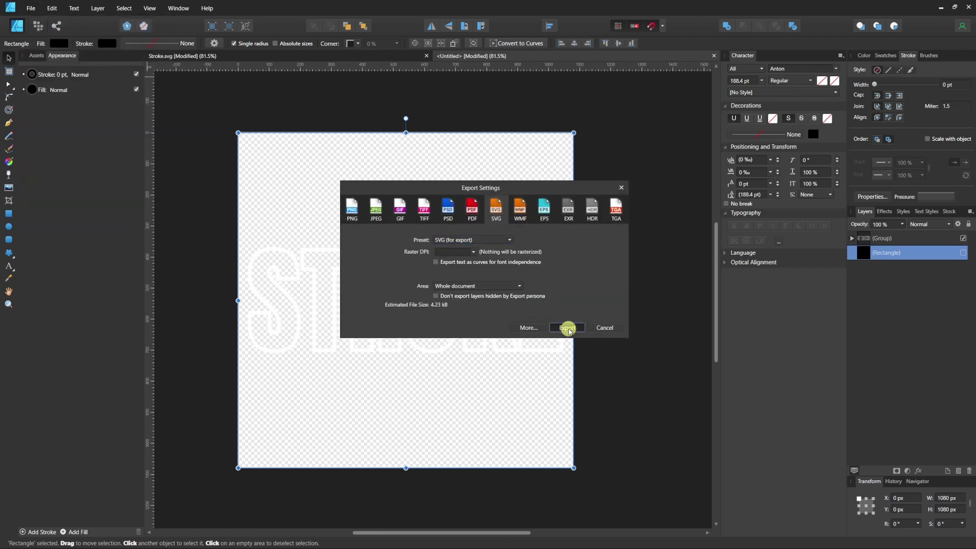
pyautogui.scroll(-3, 326, 152)
pyautogui.click(311, 117)
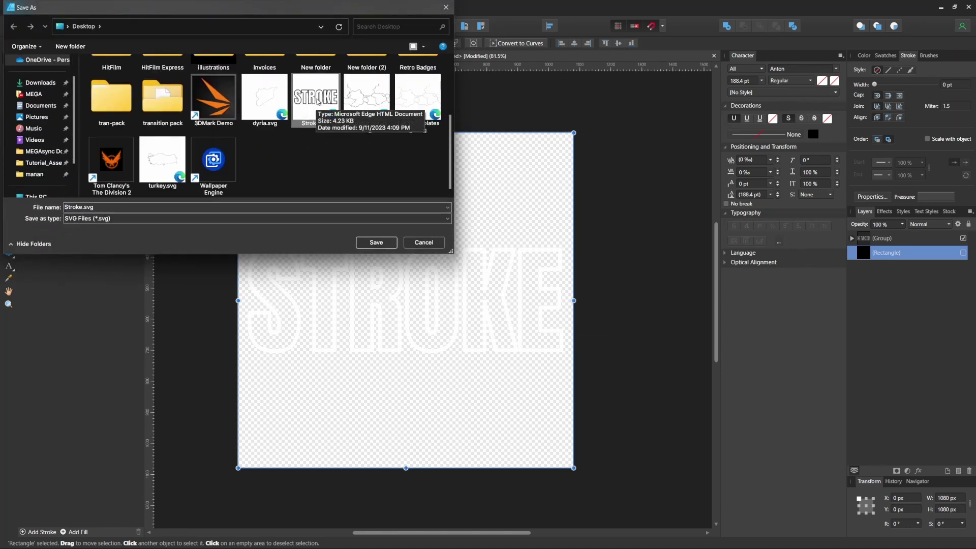
pyautogui.doubleClick(318, 101)
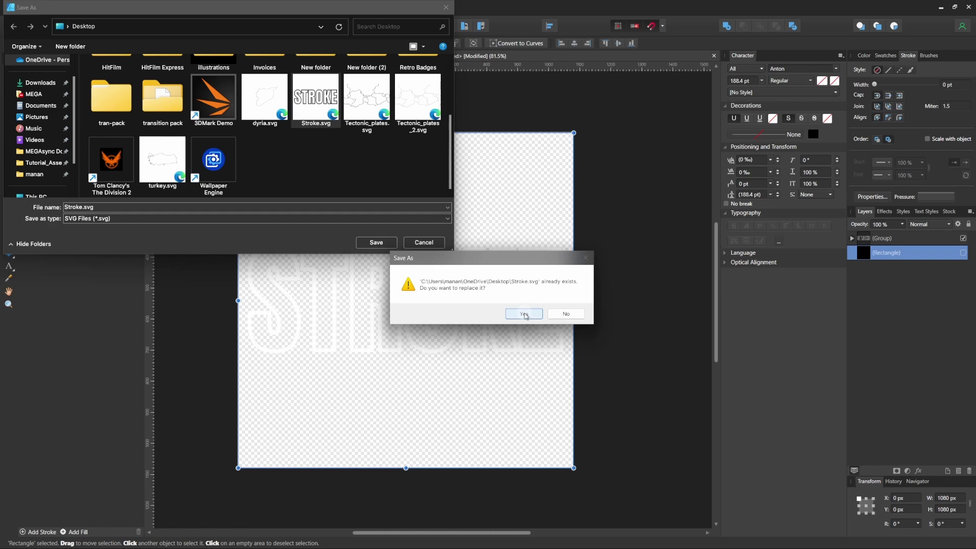
pyautogui.click(524, 314)
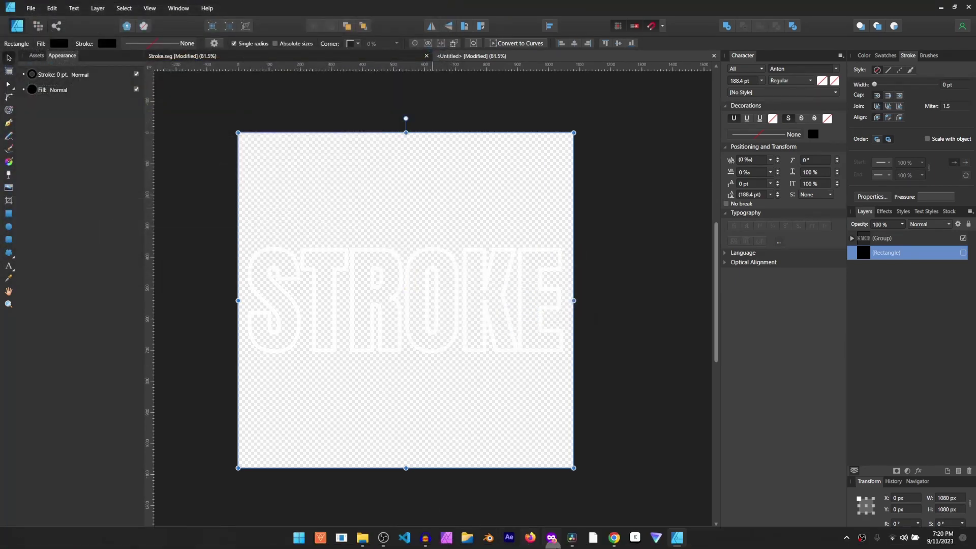
# - Switch to DaVinci Resolve and import Stroke.svg from the Desktop into the Fusion composition at 1080 by 1080
pyautogui.click(571, 537)
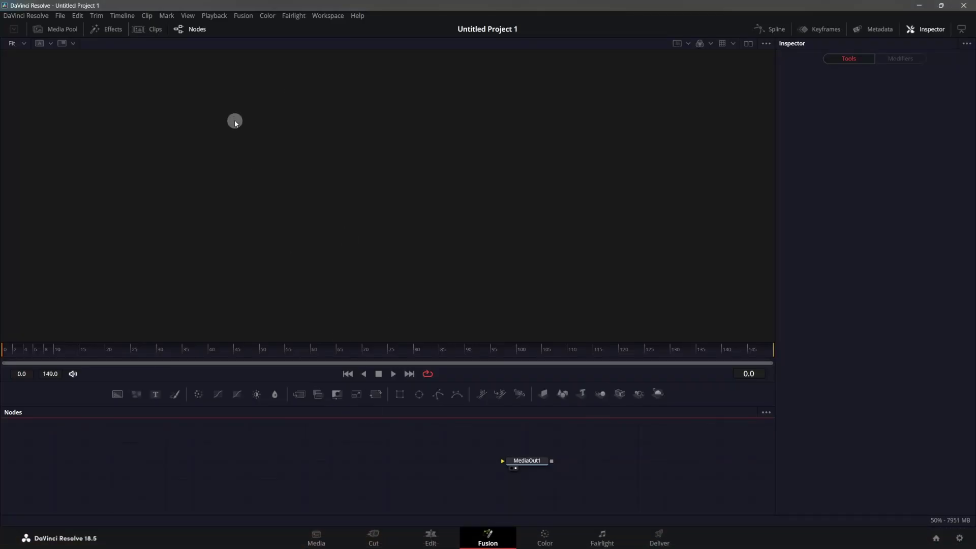
pyautogui.click(242, 15)
pyautogui.click(270, 66)
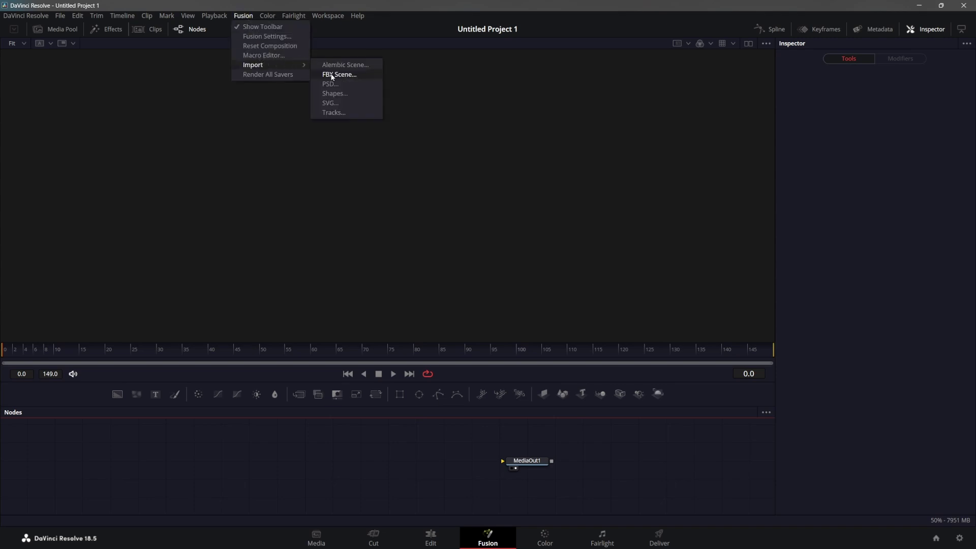
pyautogui.click(333, 103)
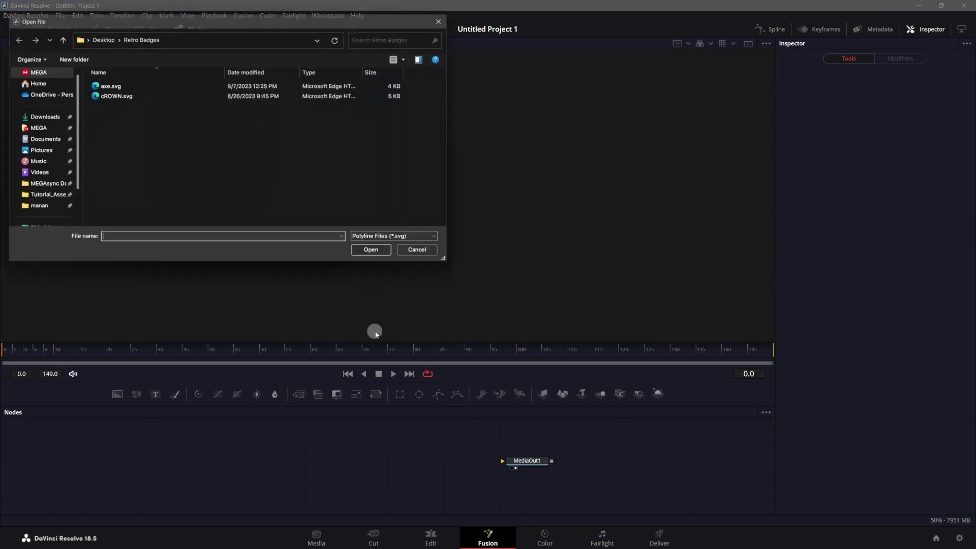
pyautogui.click(101, 37)
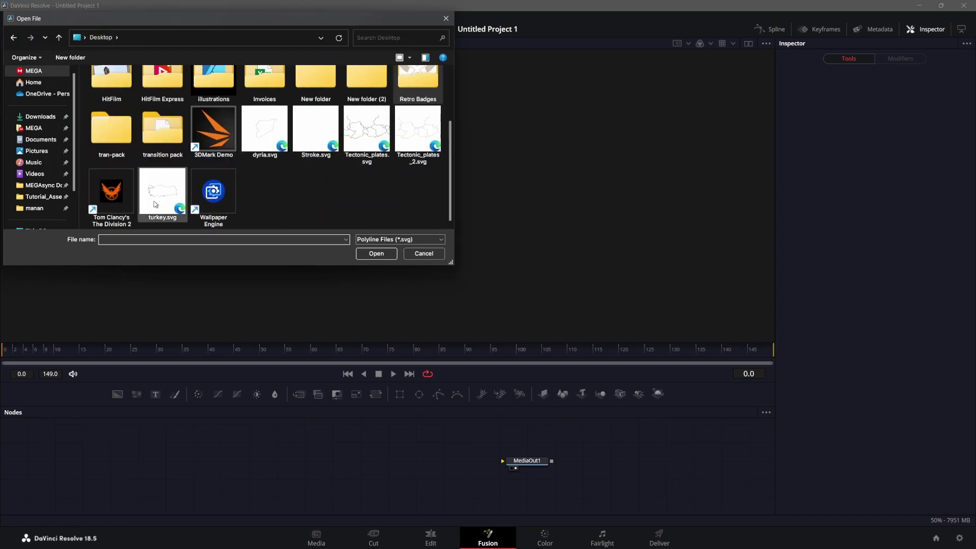
pyautogui.doubleClick(316, 133)
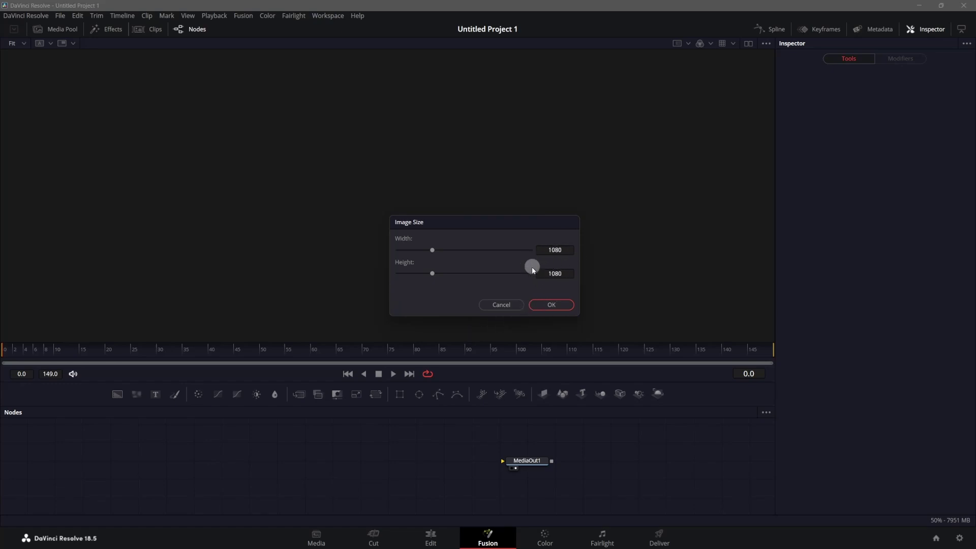
pyautogui.click(558, 307)
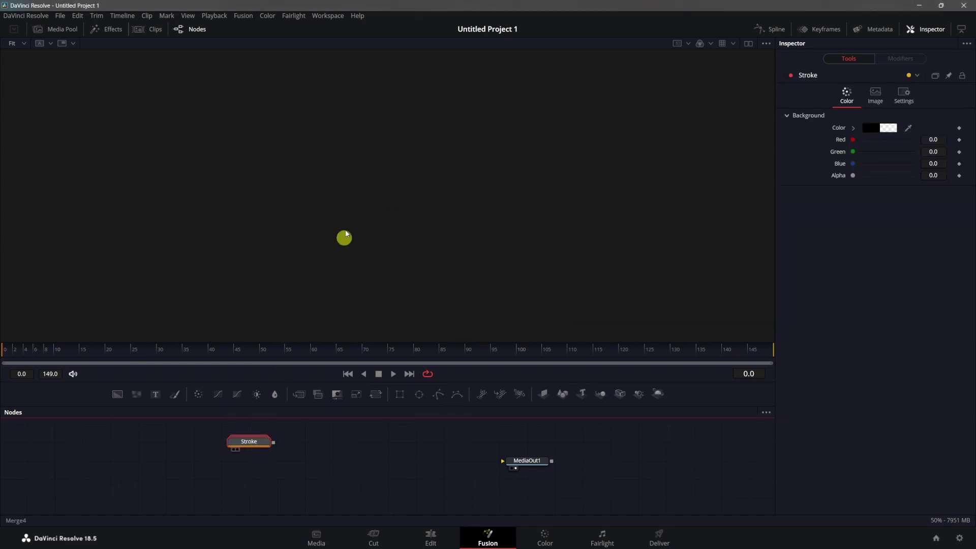
# - Display the imported Stroke group in the viewer and expand it to its individual nodes
pyautogui.moveTo(346, 235); pyautogui.dragTo(345, 232)
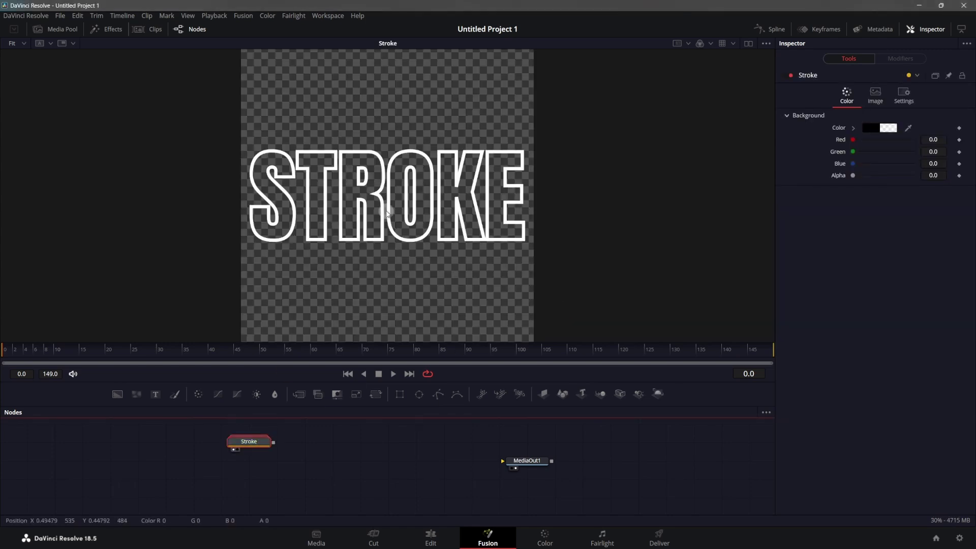
pyautogui.scroll(-2, 386, 212)
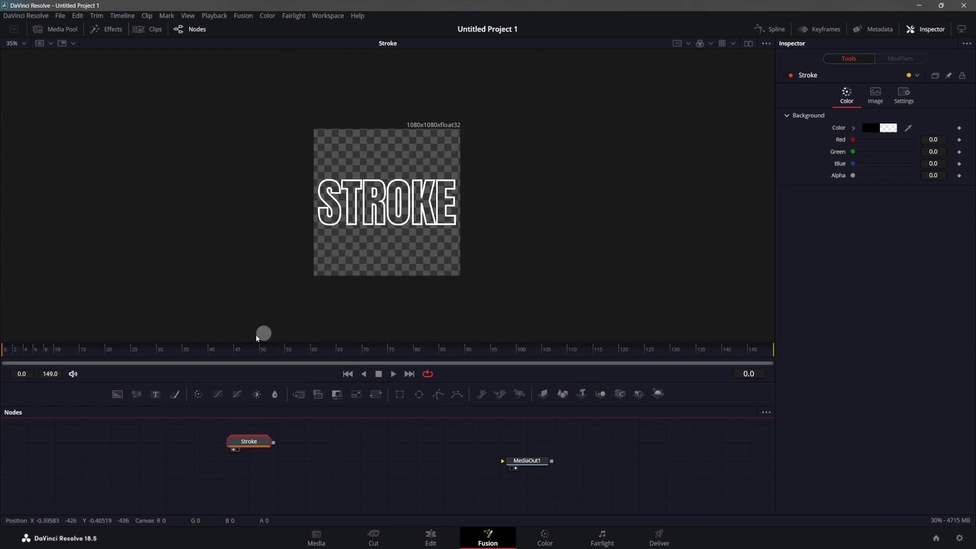
pyautogui.doubleClick(249, 442)
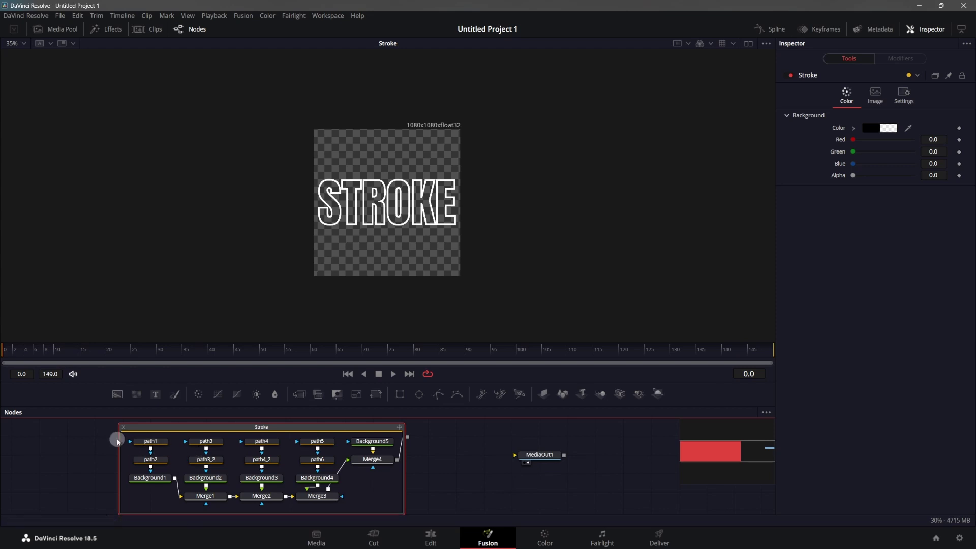
# - Examine the letter outlines of the path nodes and the Length control of path1
pyautogui.moveTo(126, 436); pyautogui.dragTo(325, 465)
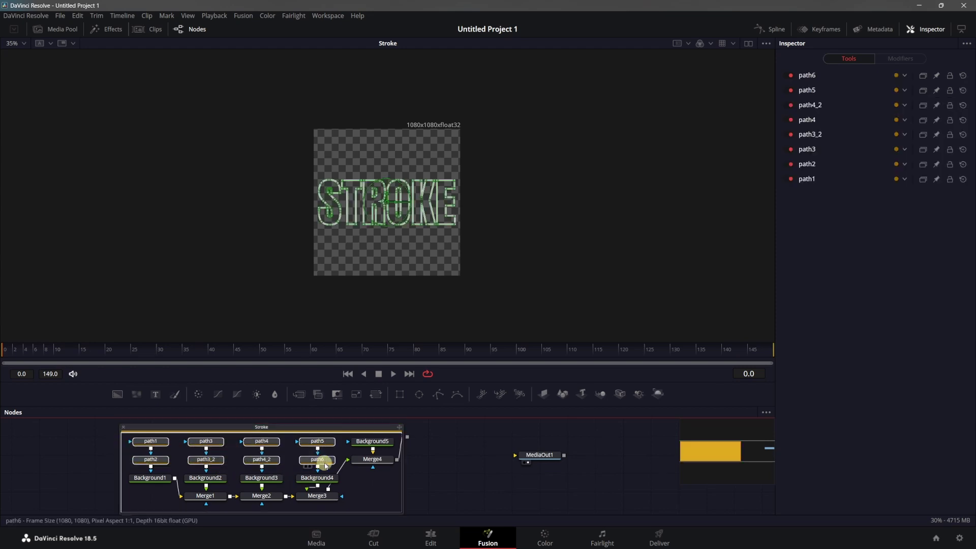
pyautogui.hotkey('ctrl', 'f')
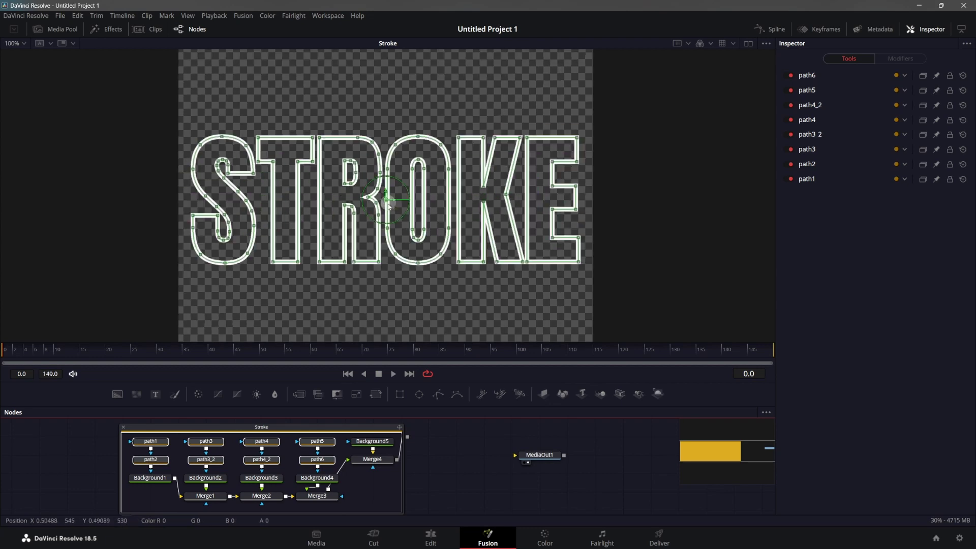
pyautogui.click(275, 358)
pyautogui.click(173, 447)
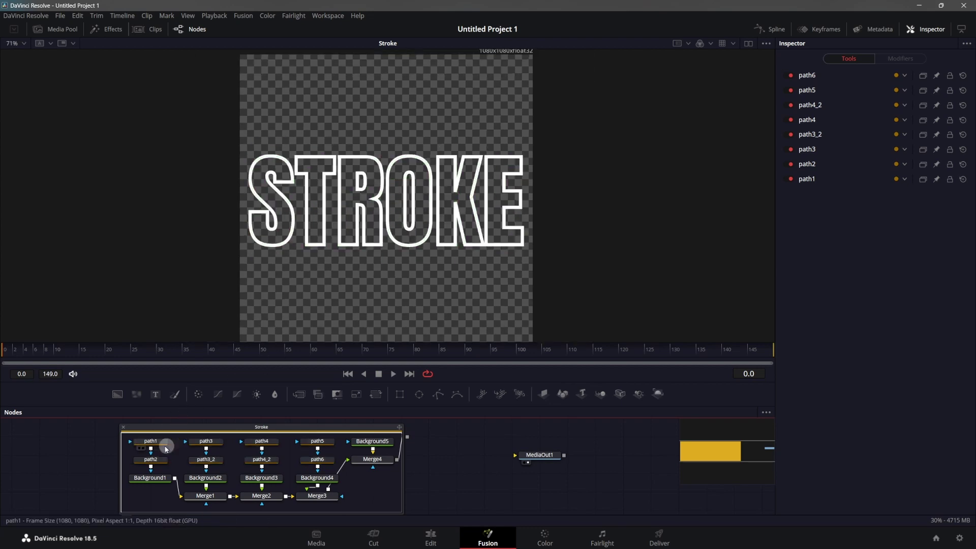
pyautogui.click(151, 442)
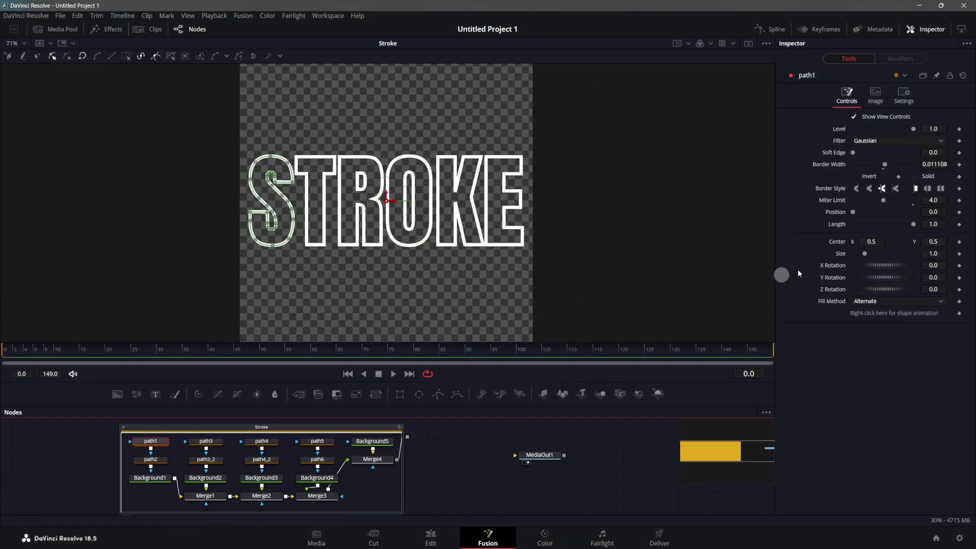
pyautogui.moveTo(906, 230)
pyautogui.mouseDown()
pyautogui.moveTo(851, 220)
pyautogui.moveTo(928, 232)
pyautogui.mouseUp()
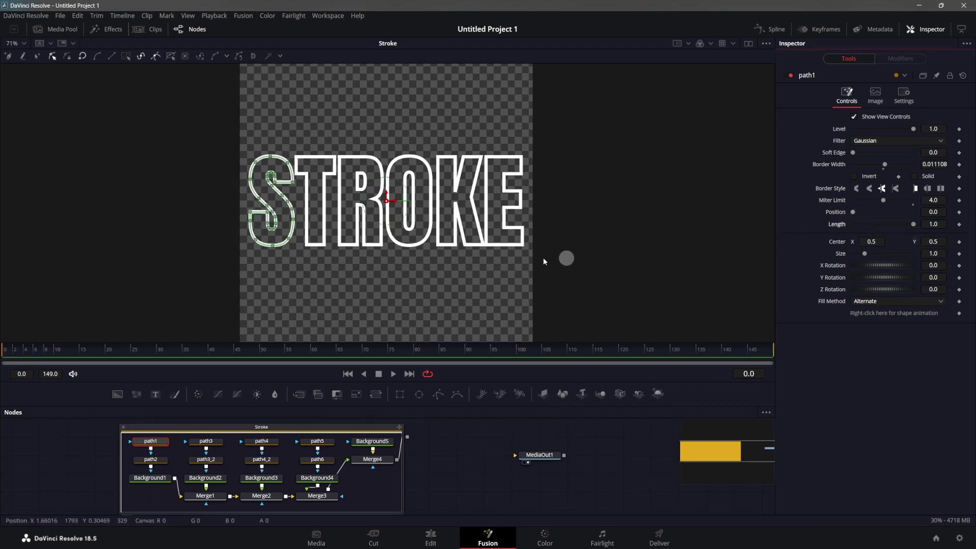
# - Rename the path1 and path2 nodes as S and T
pyautogui.click(154, 442)
pyautogui.moveTo(172, 441); pyautogui.dragTo(145, 465)
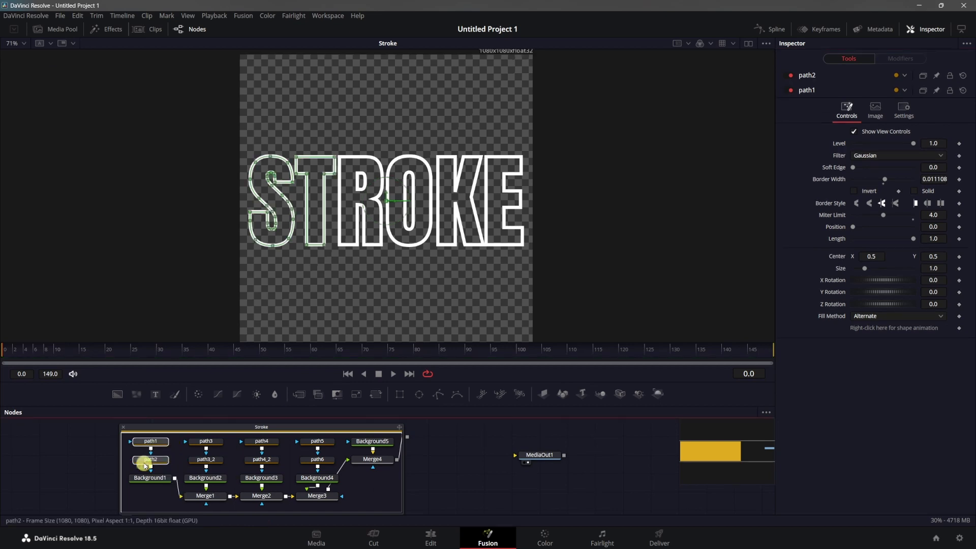
pyautogui.press('F2')
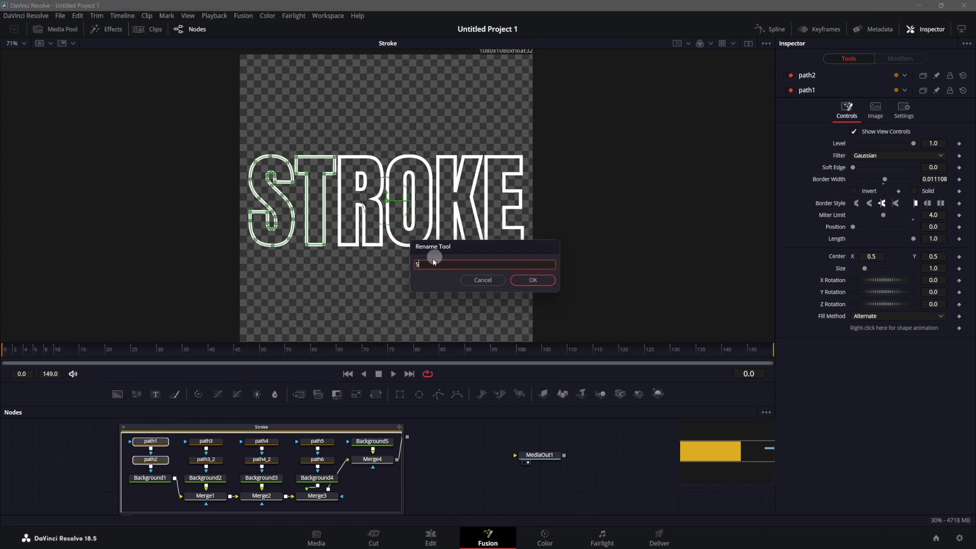
pyautogui.click(528, 281)
pyautogui.write('T')
pyautogui.click(524, 280)
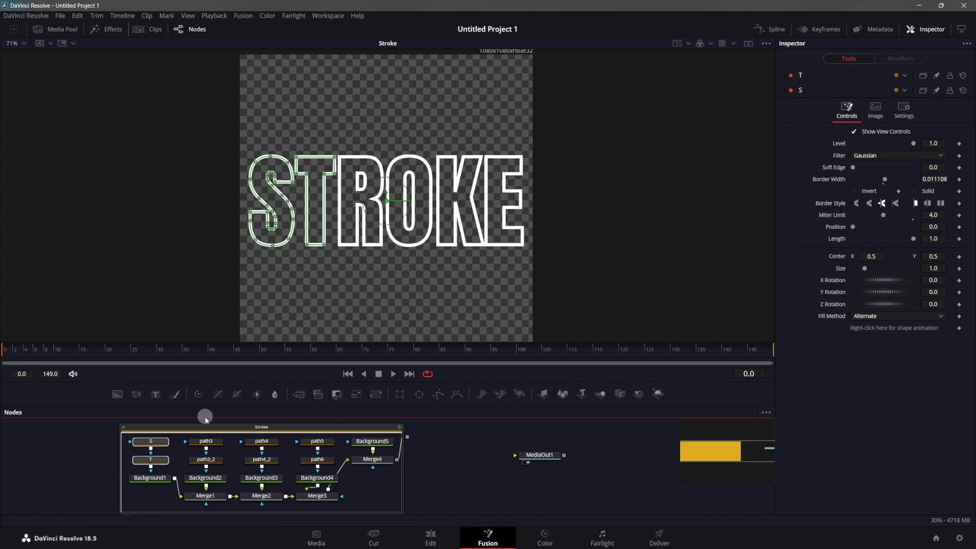
# - View path3 on its own and rename the node as R
pyautogui.click(179, 455)
pyautogui.click(207, 442)
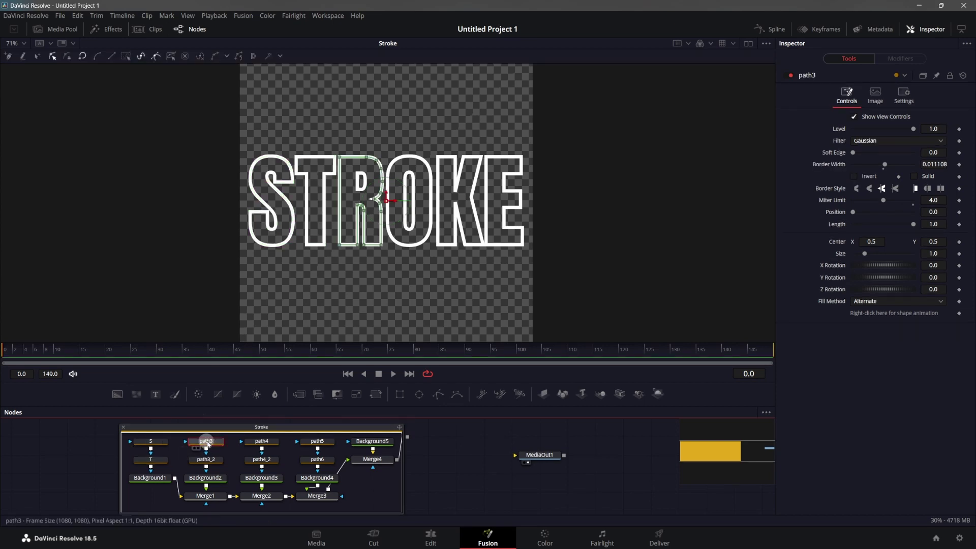
pyautogui.moveTo(208, 443); pyautogui.dragTo(325, 235)
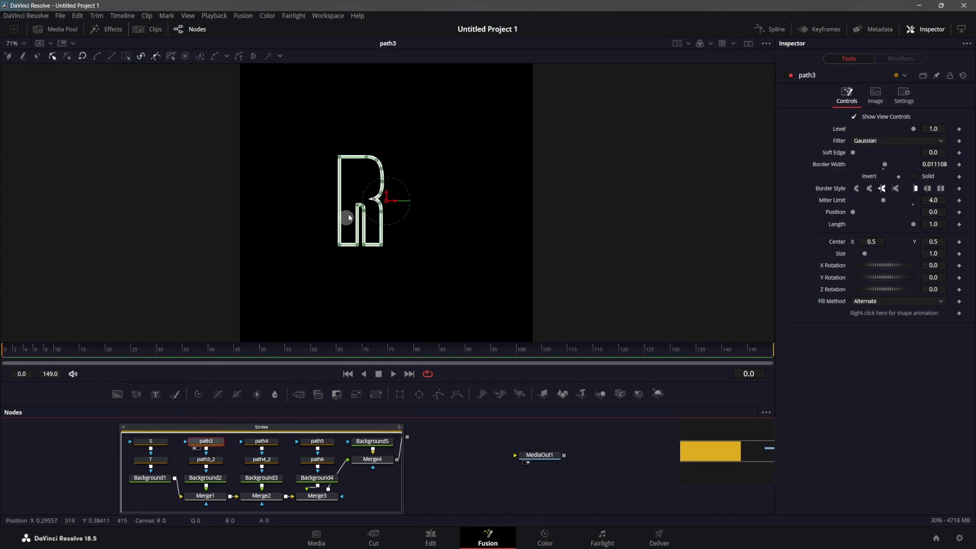
pyautogui.rightClick(208, 442)
pyautogui.click(228, 431)
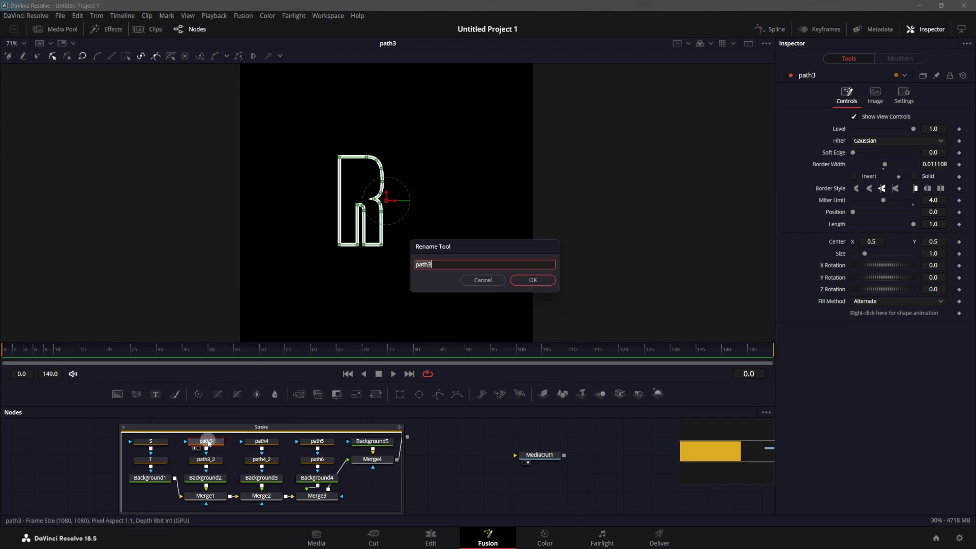
pyautogui.write('R')
pyautogui.click(519, 280)
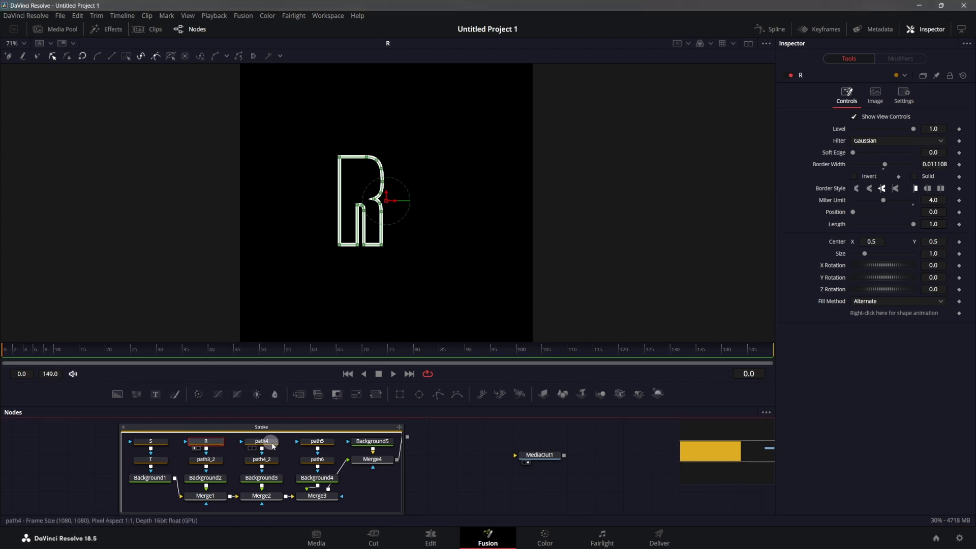
# - View path3_2, the inner outline of the R, and rename the node as r
pyautogui.click(211, 461)
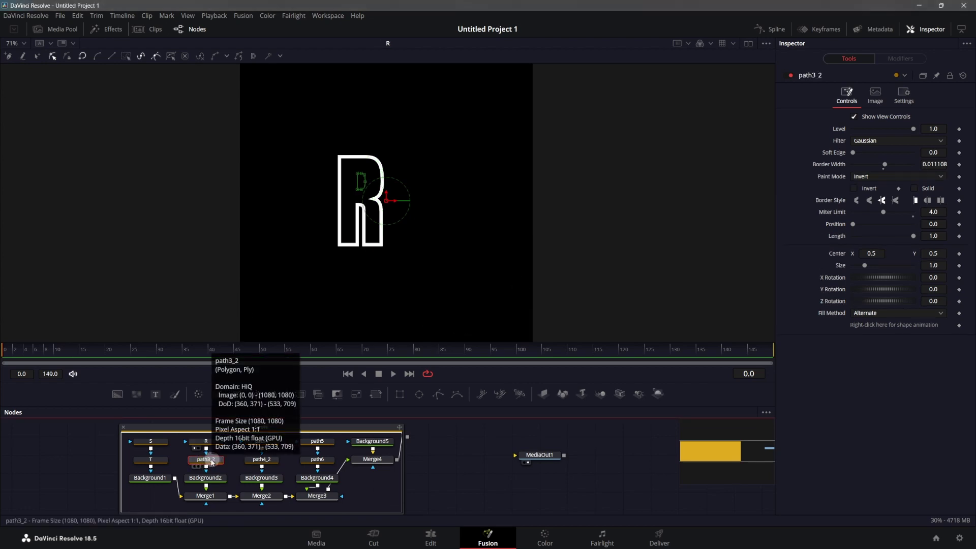
pyautogui.click(316, 218)
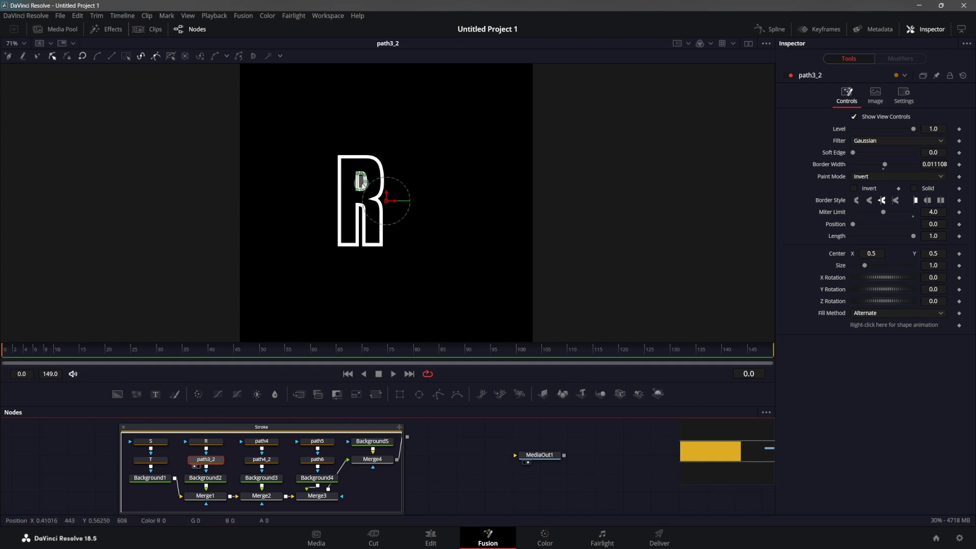
pyautogui.click(217, 460)
pyautogui.press('F2')
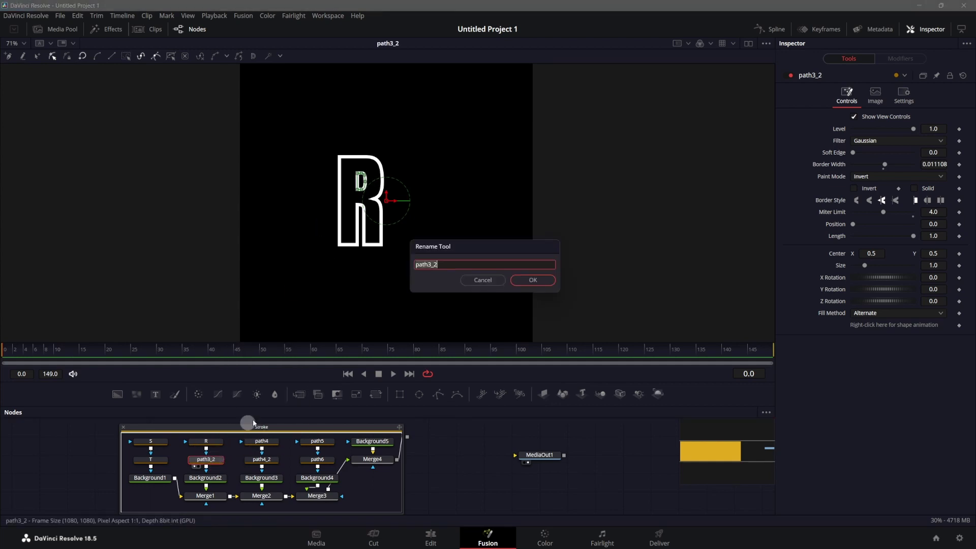
pyautogui.write('r')
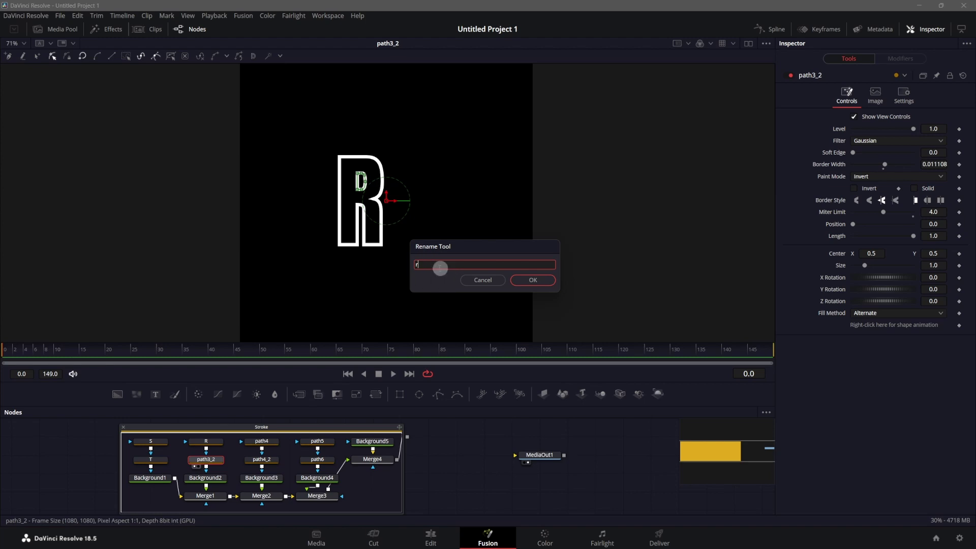
pyautogui.click(529, 280)
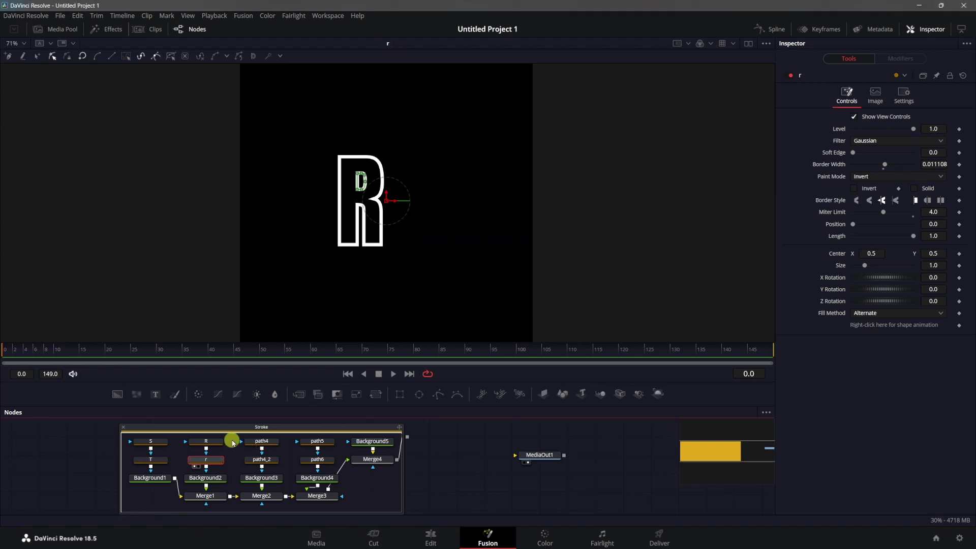
# - Rename the path4, path4_2, path5 and path6 nodes as O, o, K and E
pyautogui.moveTo(232, 443)
pyautogui.mouseDown()
pyautogui.moveTo(333, 471)
pyautogui.moveTo(392, 249)
pyautogui.mouseUp()
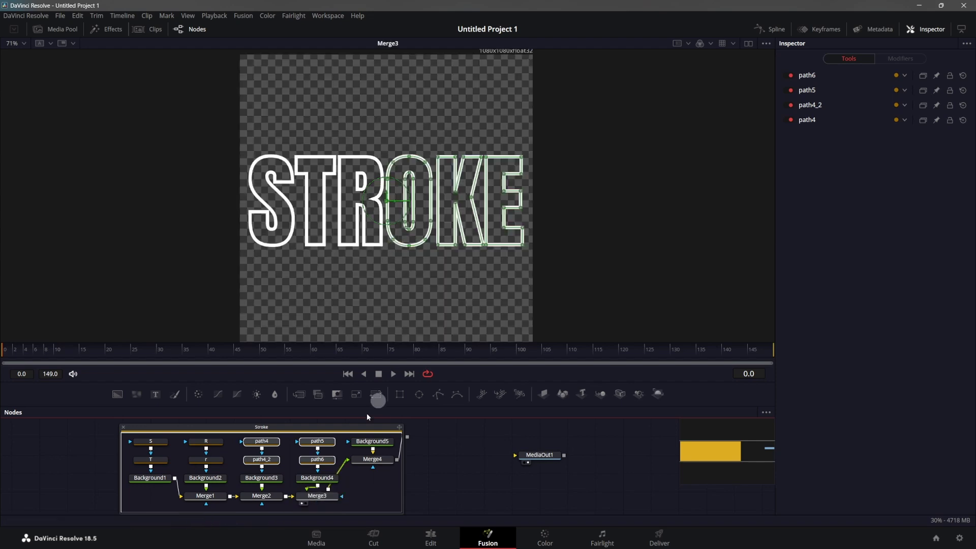
pyautogui.click(255, 448)
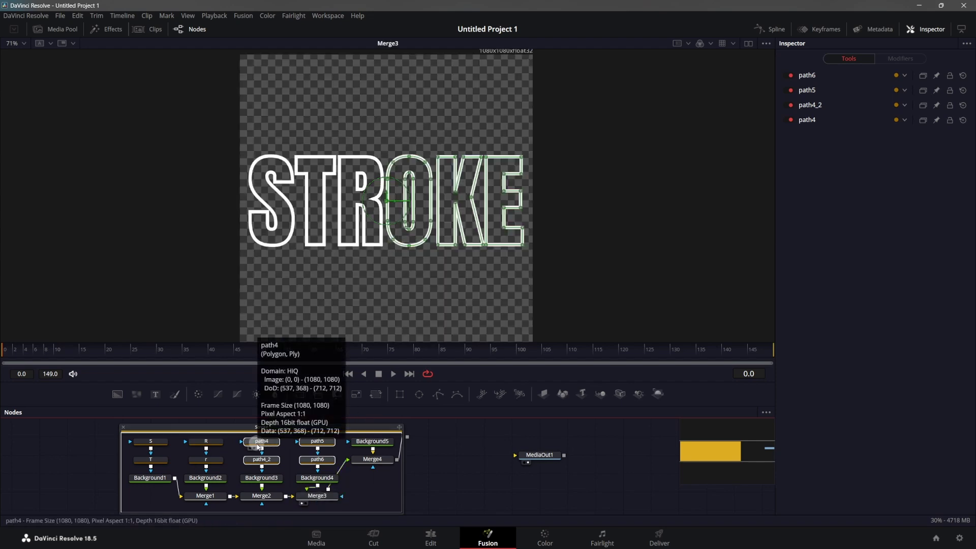
pyautogui.press('F2')
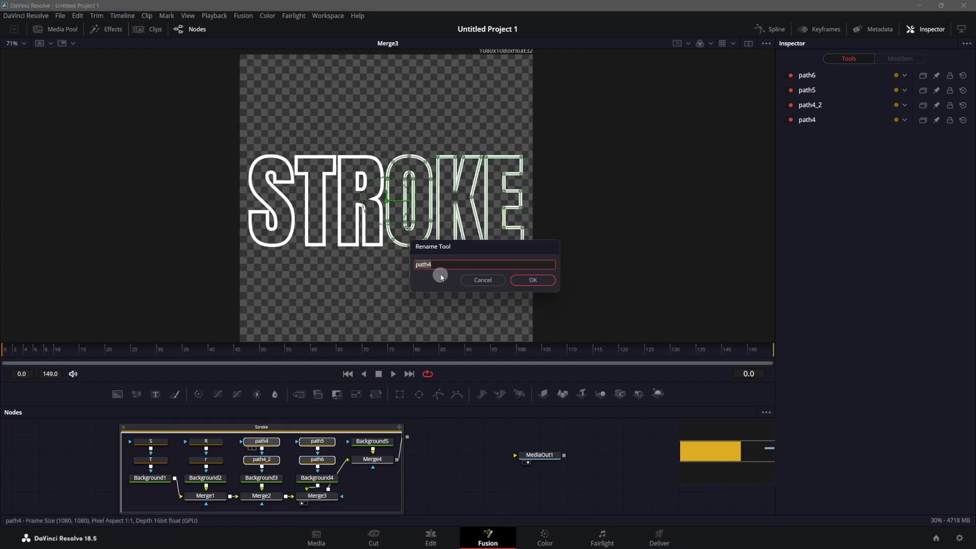
pyautogui.write('O')
pyautogui.click(528, 280)
pyautogui.write('o')
pyautogui.click(530, 280)
pyautogui.write('K')
pyautogui.click(521, 281)
pyautogui.click(521, 281)
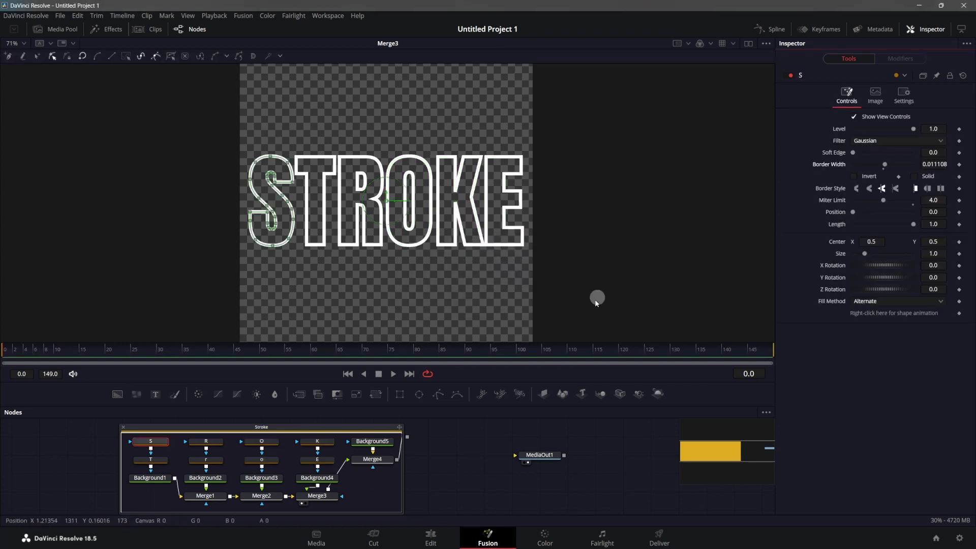
# - Publish the Border Width parameter of the S node
pyautogui.click(153, 442)
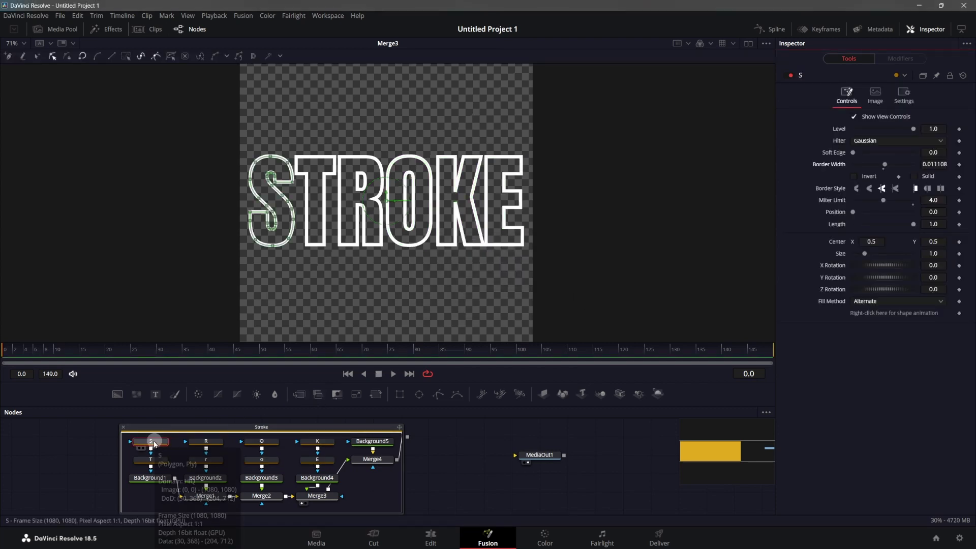
pyautogui.rightClick(820, 164)
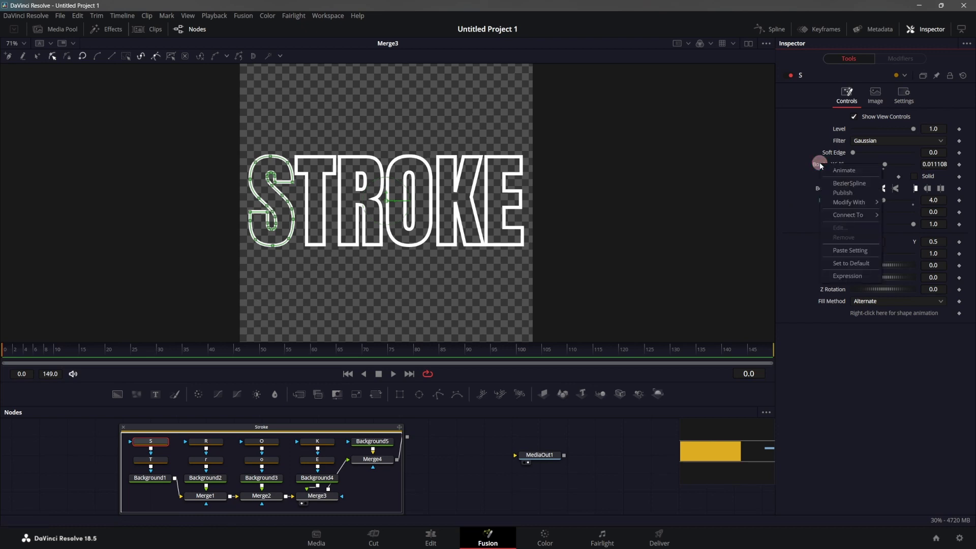
pyautogui.click(839, 193)
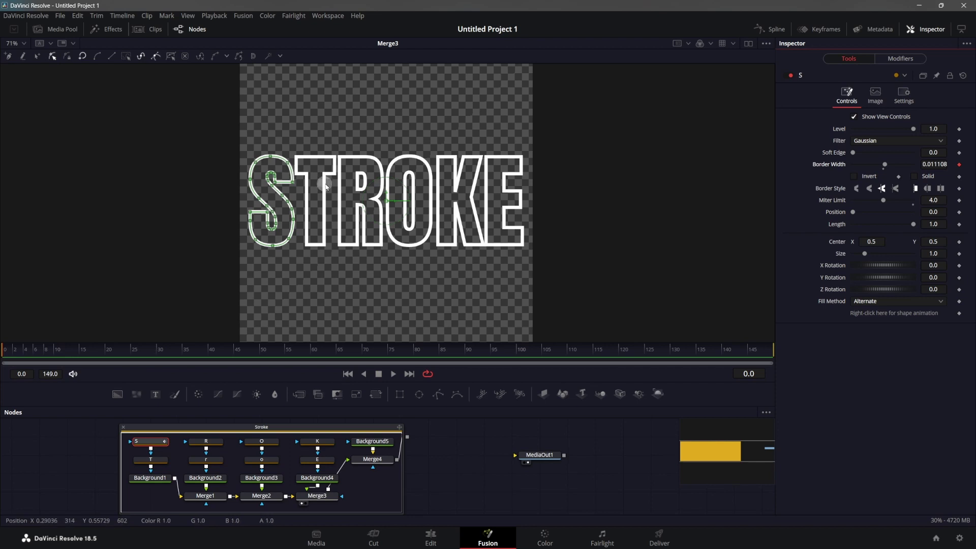
pyautogui.scroll(1, 327, 187)
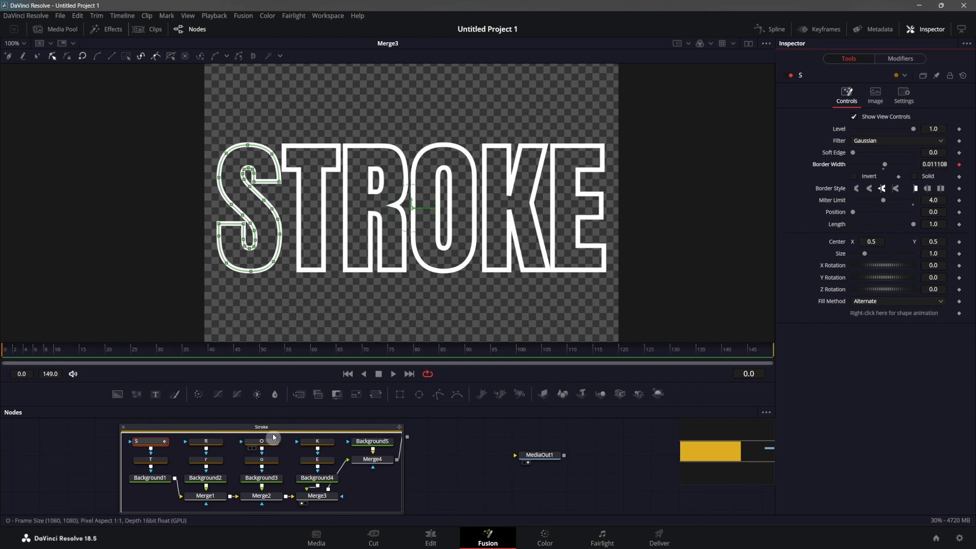
pyautogui.scroll(-2, 306, 208)
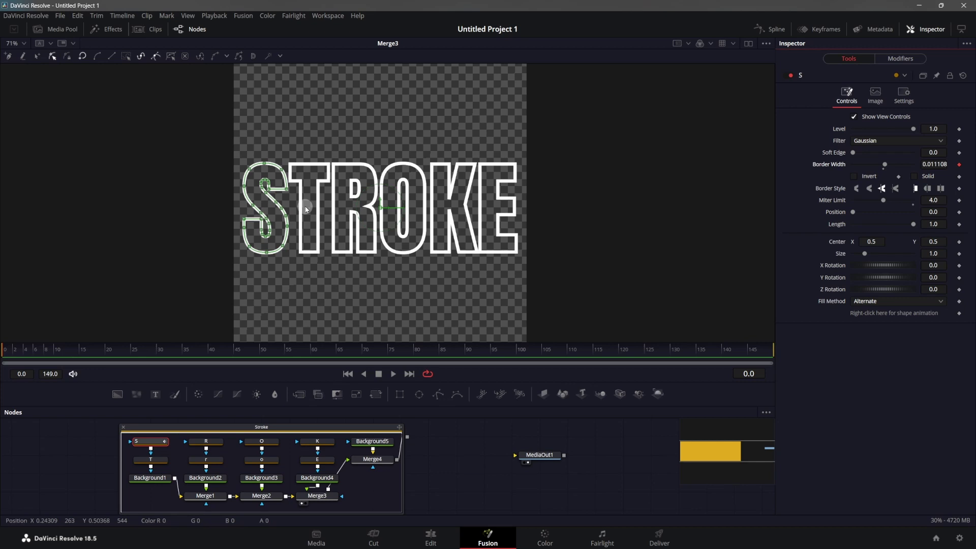
# - Connect the T node's Border Width to the published Border Width of S
pyautogui.click(160, 461)
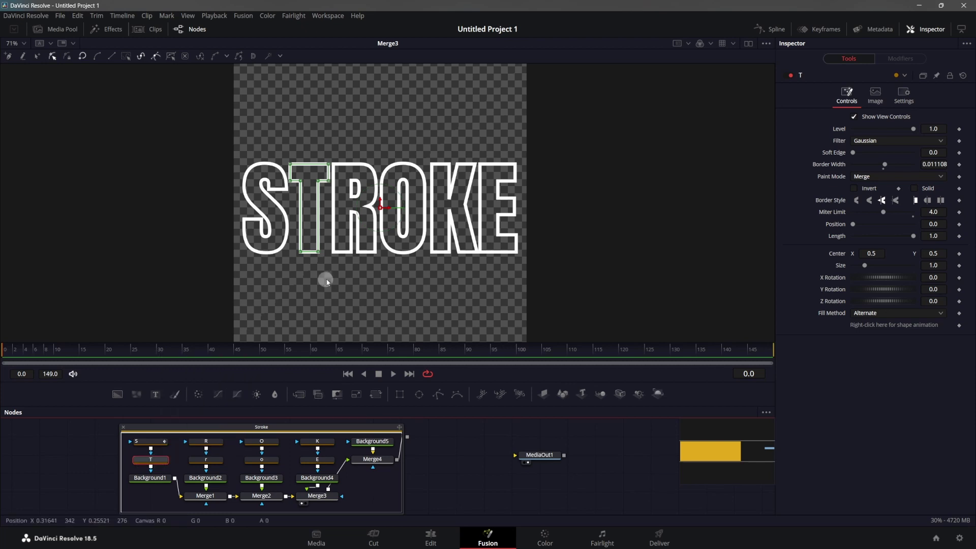
pyautogui.rightClick(825, 168)
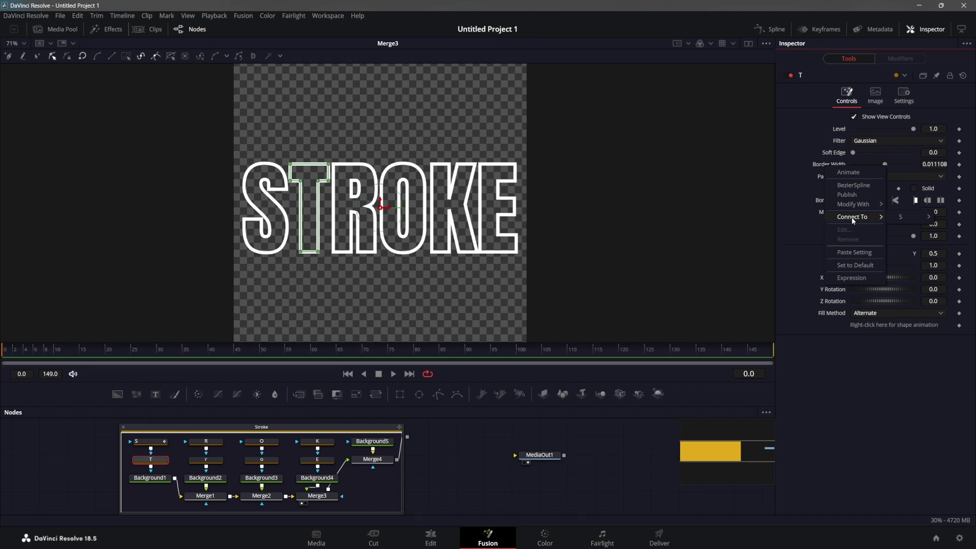
pyautogui.moveTo(917, 213)
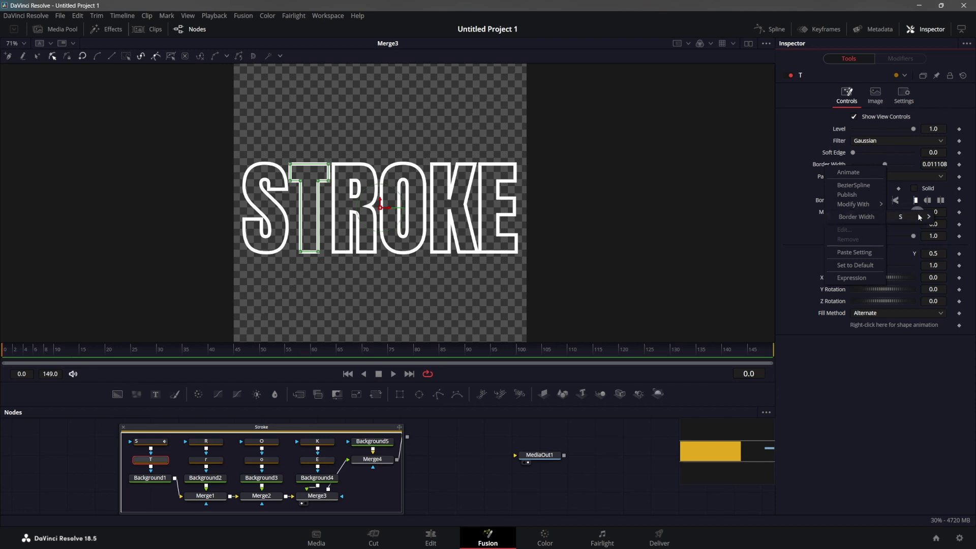
pyautogui.click(859, 217)
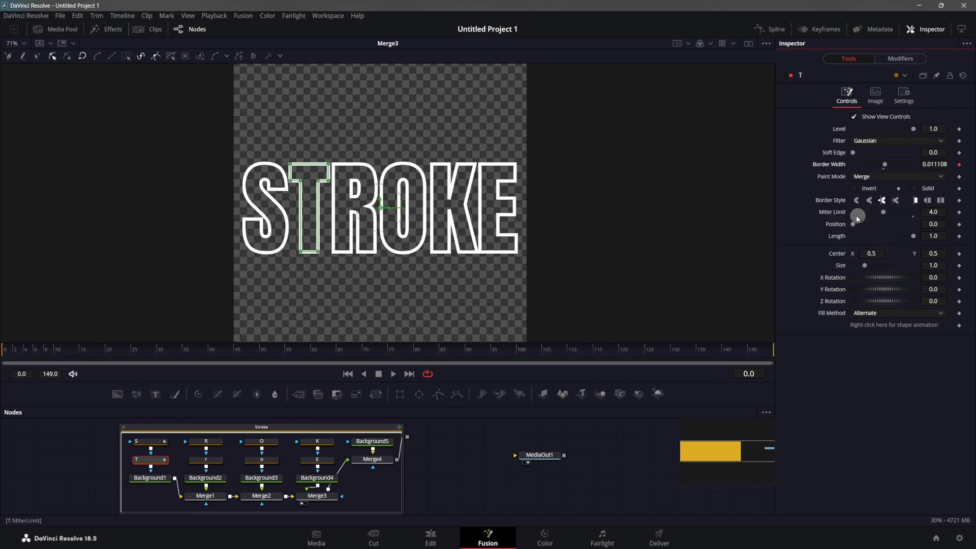
# - Test the link between S and T by setting T's Border Width to 0.007508, and undo the change
pyautogui.click(152, 444)
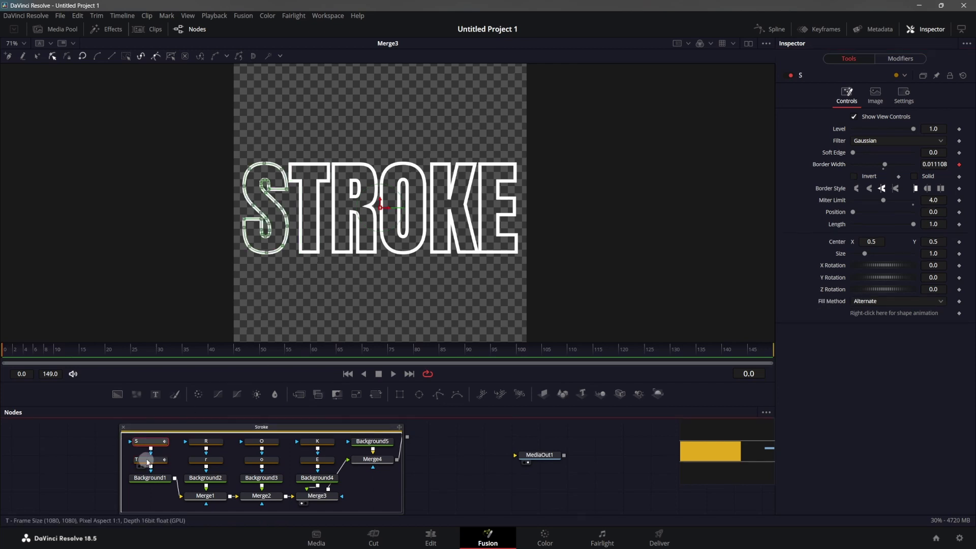
pyautogui.click(147, 461)
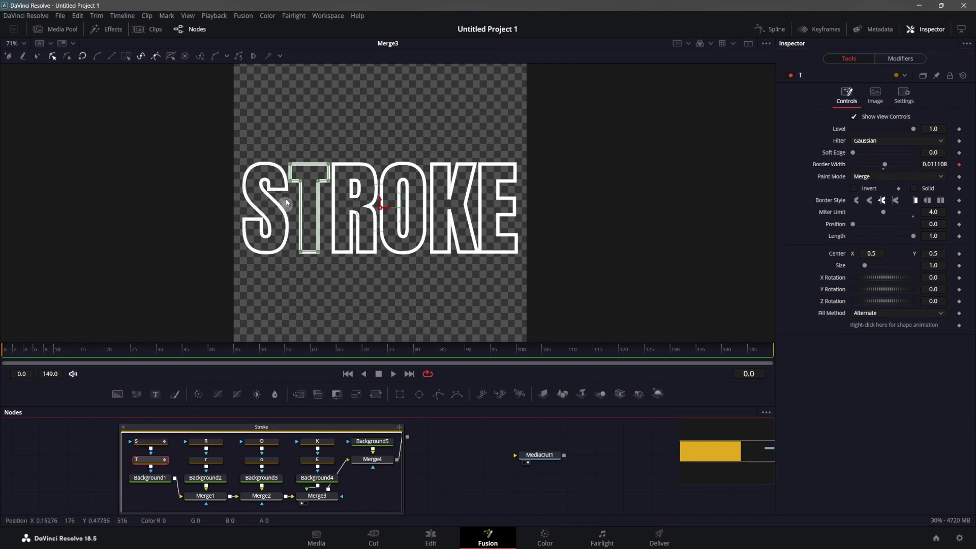
pyautogui.scroll(2, 287, 189)
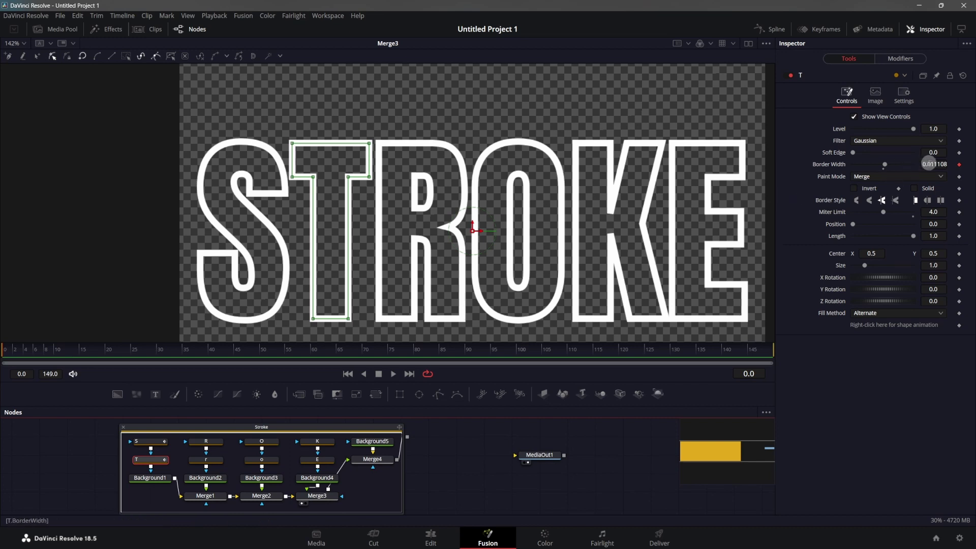
pyautogui.moveTo(932, 163)
pyautogui.mouseDown()
pyautogui.moveTo(961, 164)
pyautogui.moveTo(447, 157)
pyautogui.moveTo(521, 189)
pyautogui.mouseUp()
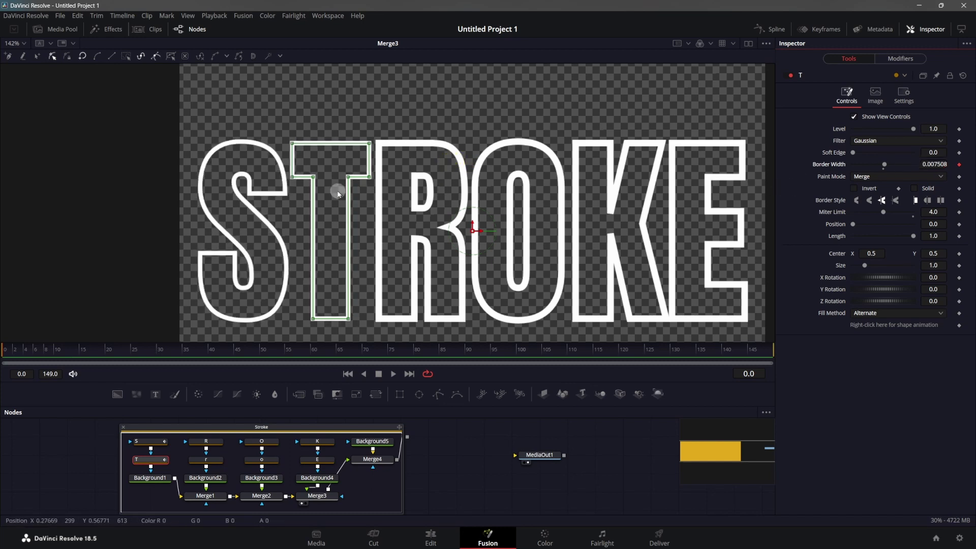
pyautogui.hotkey('ctrl', '1')
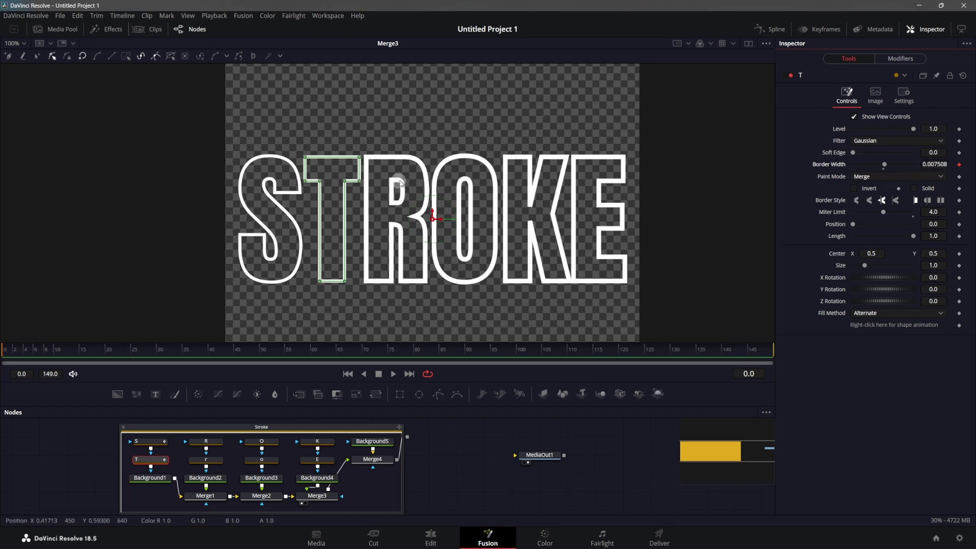
pyautogui.hotkey('ctrl', 'z')
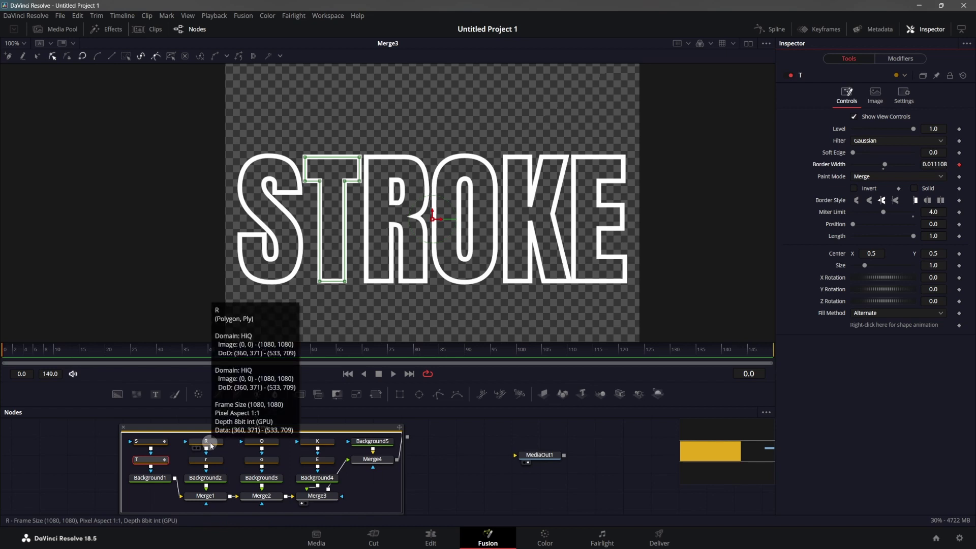
# - Select the nodes R, r, O, o, K and E together and connect R's Border Width to that of S
pyautogui.click(206, 442)
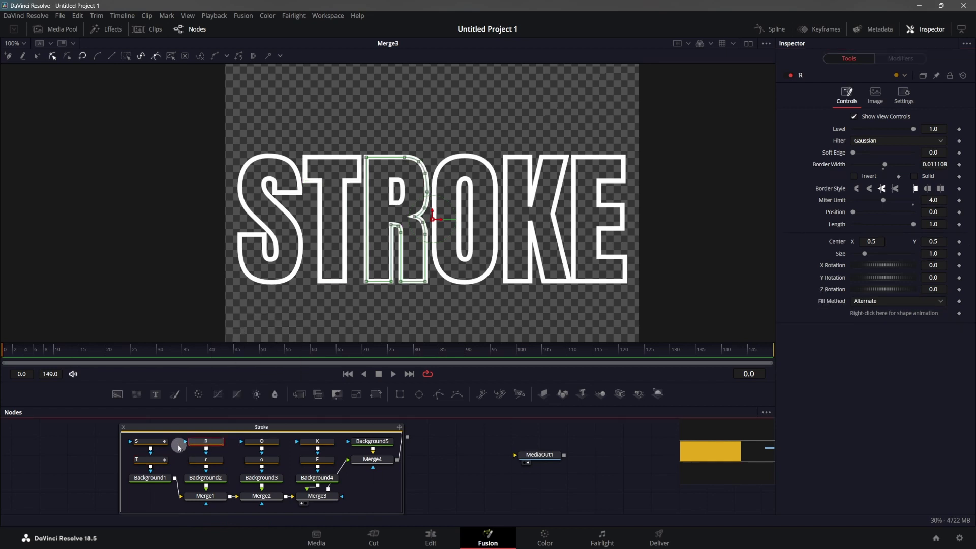
pyautogui.moveTo(175, 444); pyautogui.dragTo(324, 465)
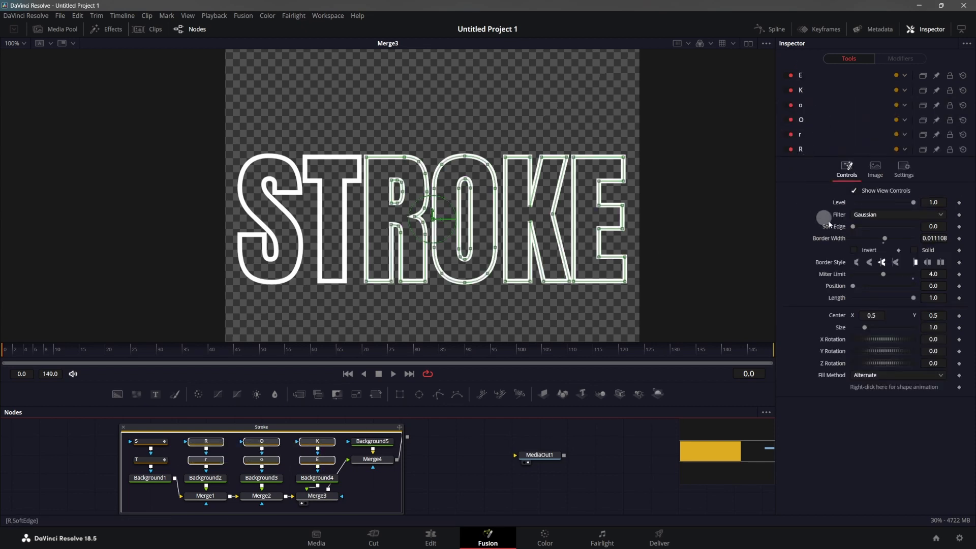
pyautogui.rightClick(828, 241)
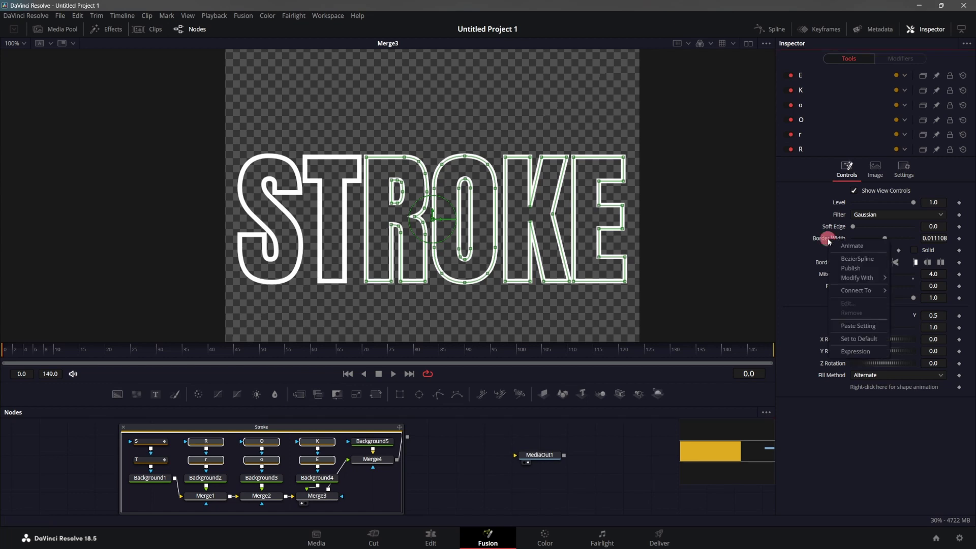
pyautogui.moveTo(864, 290)
pyautogui.moveTo(911, 288)
pyautogui.click(870, 294)
# - Connect the Border Width of the r, O and o nodes to the published Border Width of S
pyautogui.click(802, 134)
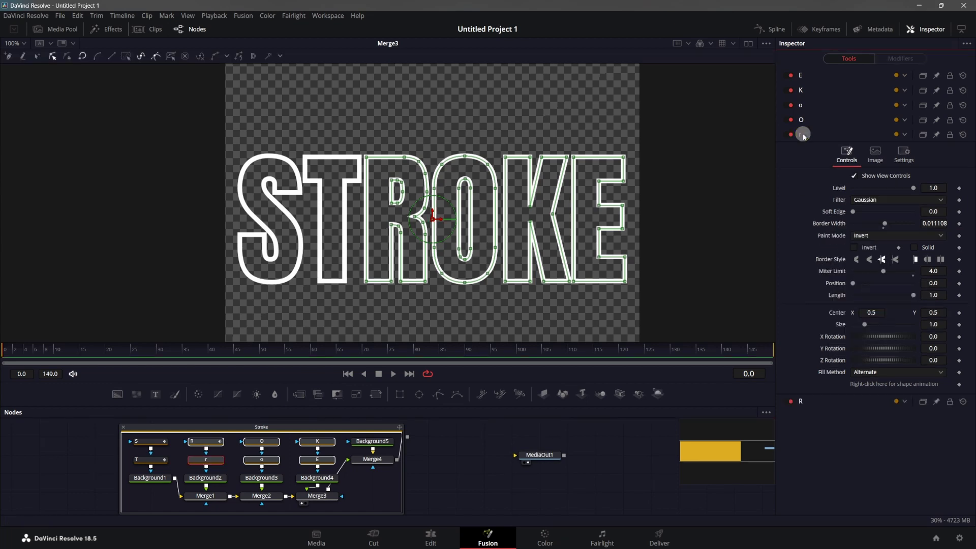
pyautogui.rightClick(831, 225)
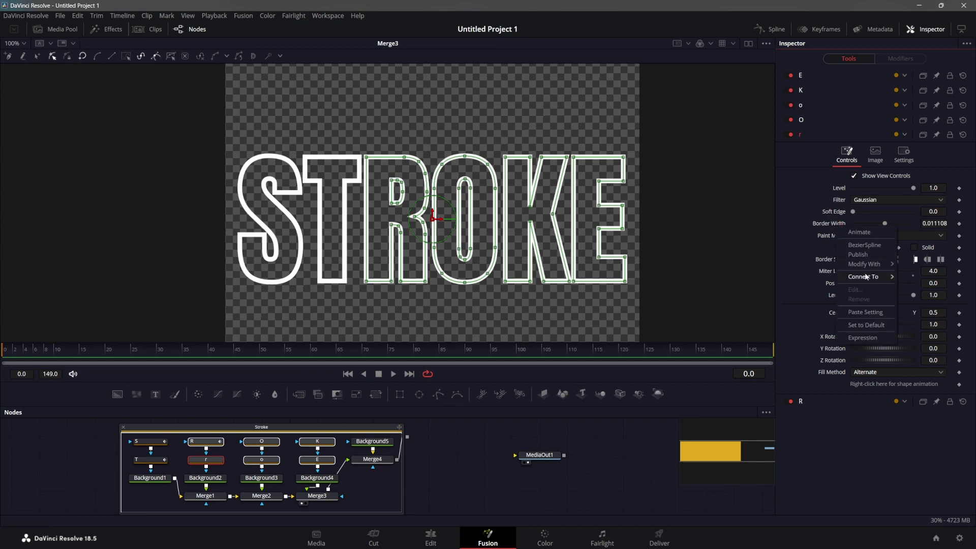
pyautogui.moveTo(916, 276)
pyautogui.click(874, 278)
pyautogui.click(801, 120)
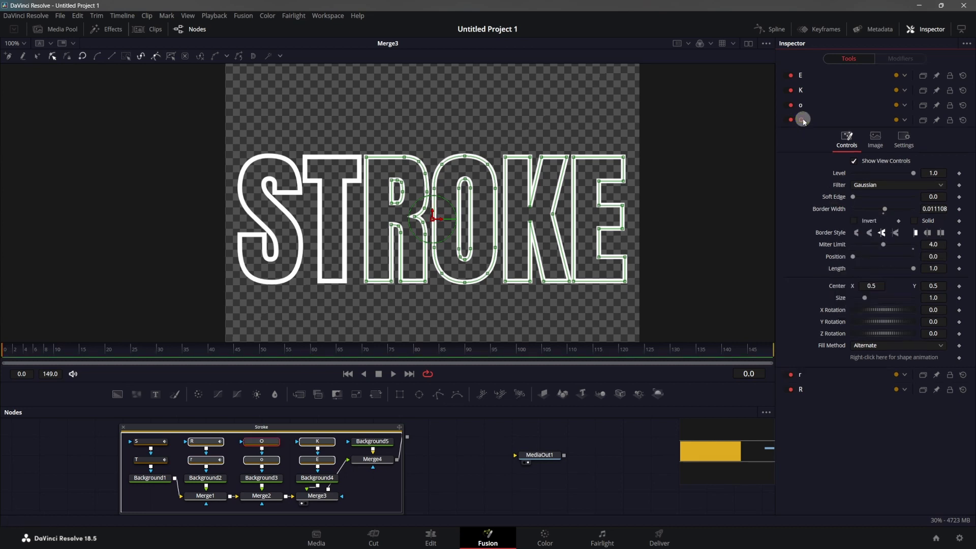
pyautogui.rightClick(843, 217)
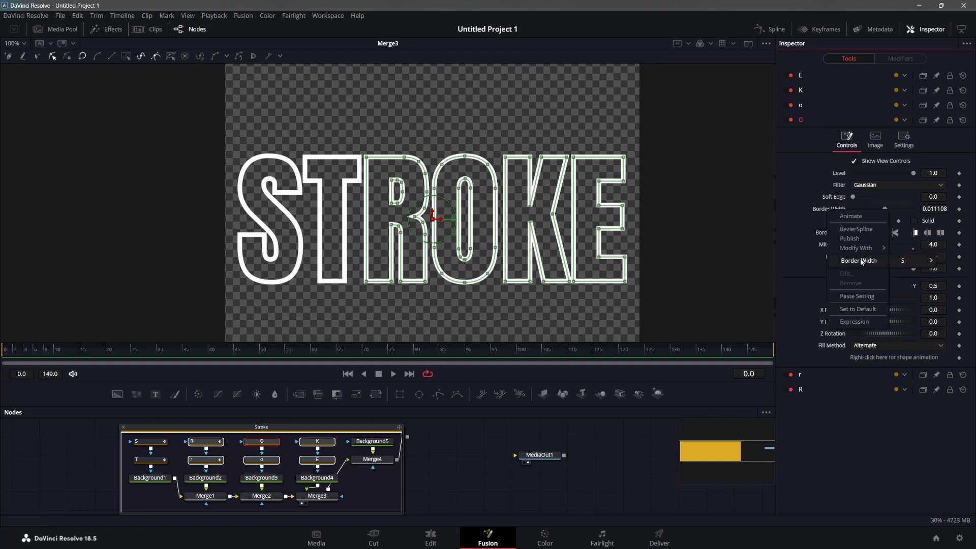
pyautogui.click(861, 224)
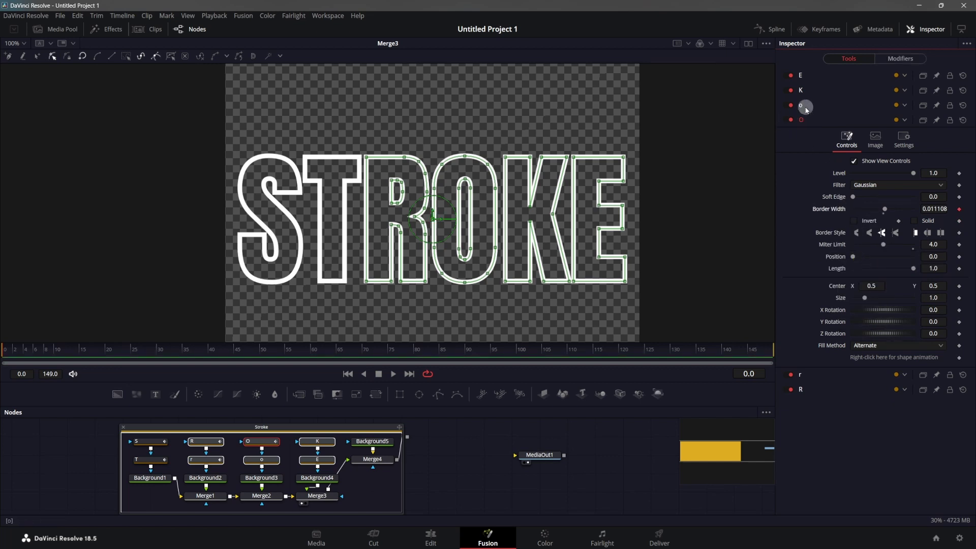
# - Connect the Border Width of K and E to that of S, and set the shared border width to 0.007908
pyautogui.click(800, 90)
pyautogui.rightClick(834, 179)
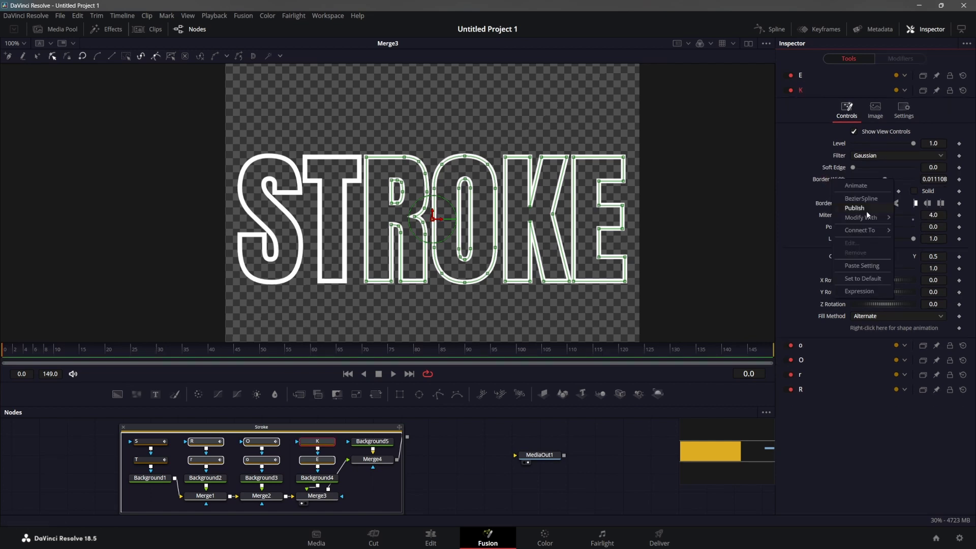
pyautogui.click(915, 231)
pyautogui.click(800, 75)
pyautogui.rightClick(833, 164)
pyautogui.click(915, 216)
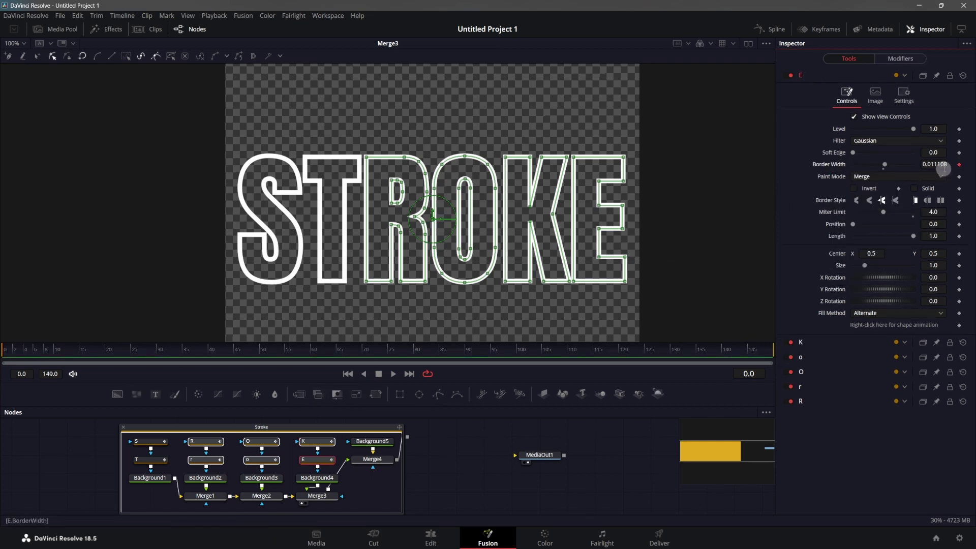
pyautogui.moveTo(937, 166)
pyautogui.mouseDown()
pyautogui.moveTo(827, 159)
pyautogui.moveTo(945, 172)
pyautogui.moveTo(488, 168)
pyautogui.moveTo(519, 159)
pyautogui.moveTo(465, 175)
pyautogui.mouseUp()
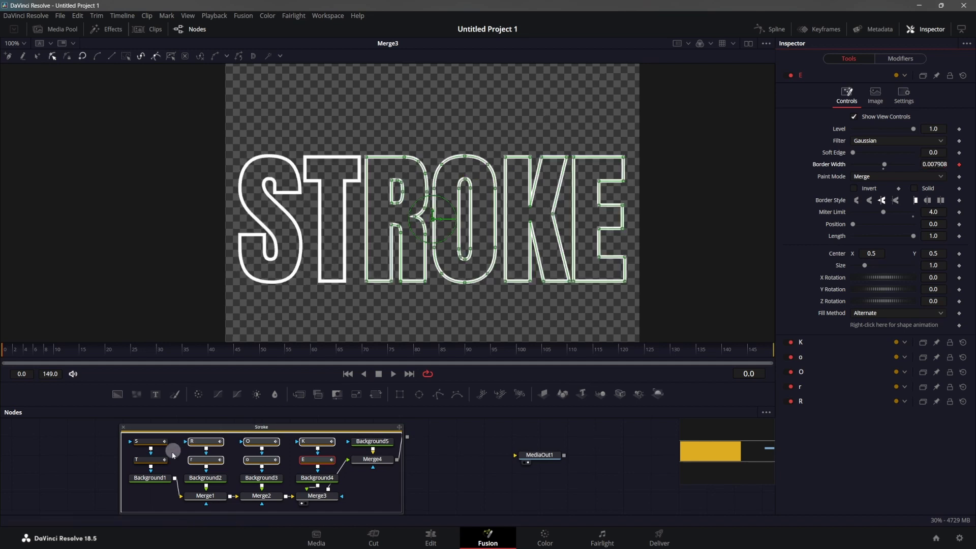
# - Keyframe the S node's Length from 0.0 at frame 0 to 1.0 at frame 60
pyautogui.click(143, 442)
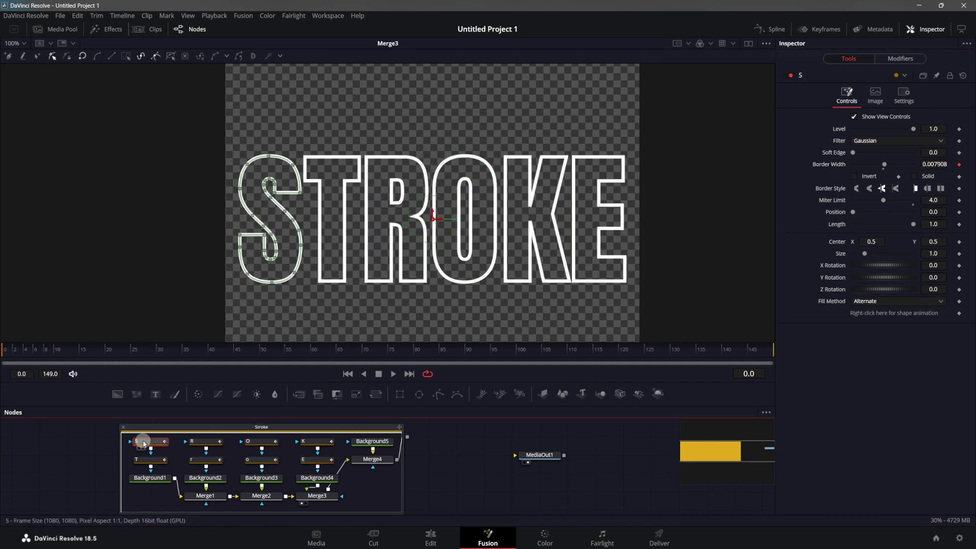
pyautogui.click(171, 443)
pyautogui.click(346, 375)
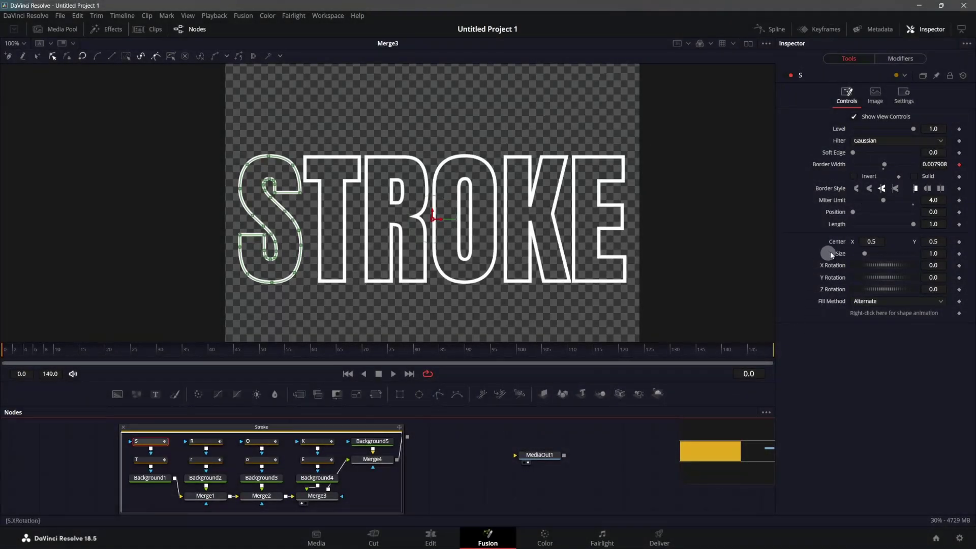
pyautogui.click(959, 225)
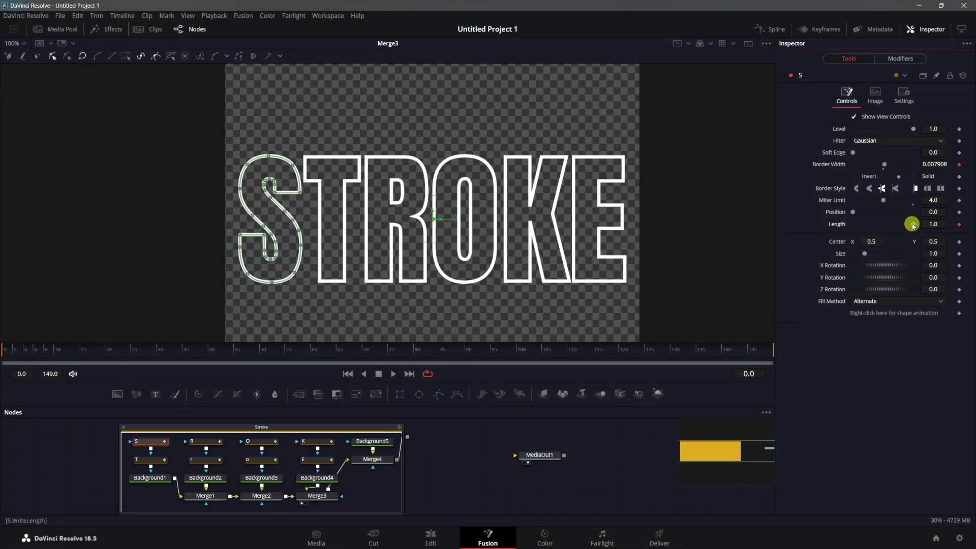
pyautogui.moveTo(912, 224); pyautogui.dragTo(828, 227)
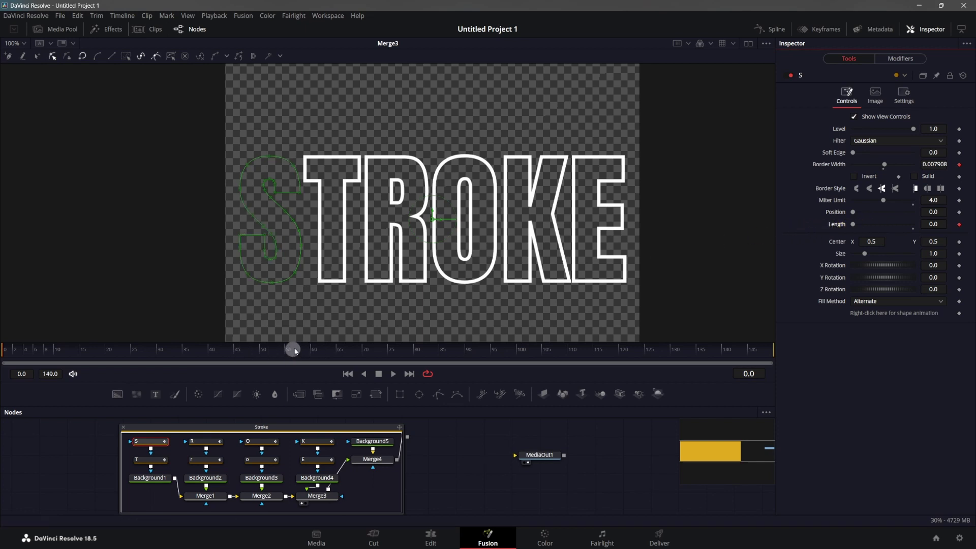
pyautogui.moveTo(295, 350); pyautogui.dragTo(312, 352)
pyautogui.moveTo(854, 224); pyautogui.dragTo(945, 231)
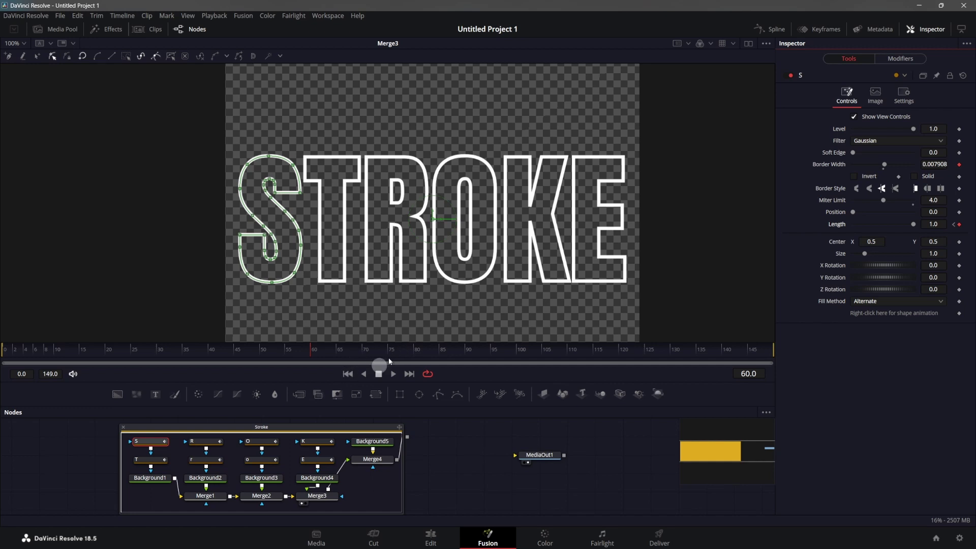
# - Show the S node's Length curve in the Spline editor, fit it to view, and smooth its keyframes
pyautogui.click(774, 30)
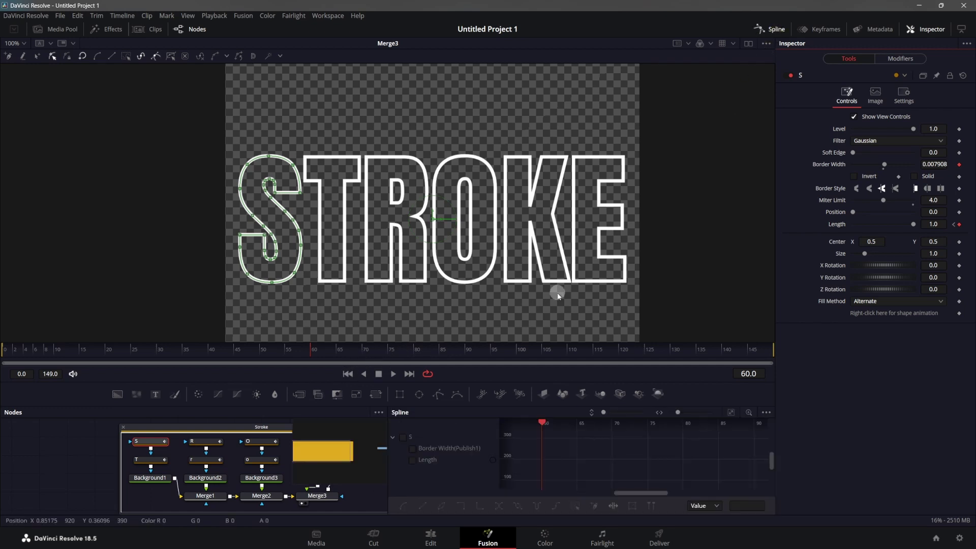
pyautogui.click(411, 460)
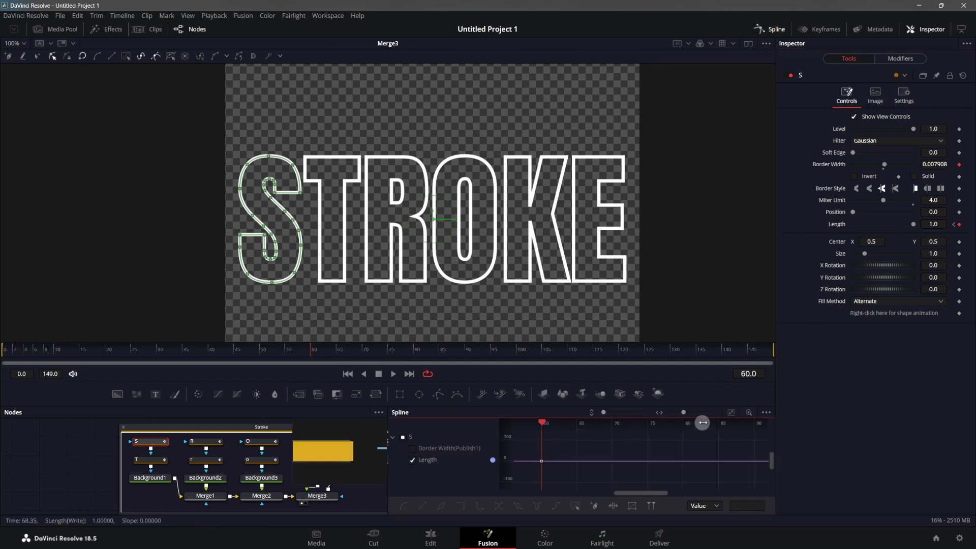
pyautogui.click(734, 412)
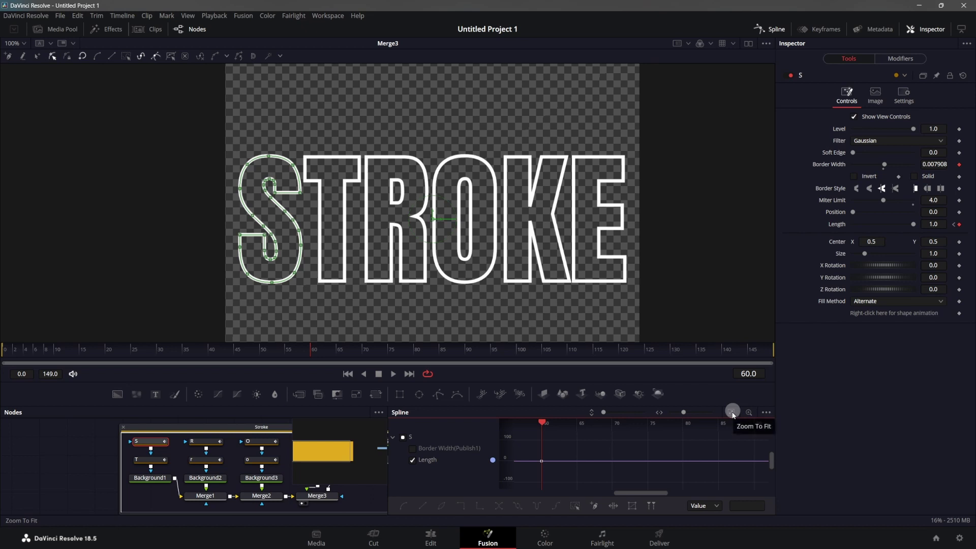
pyautogui.click(733, 413)
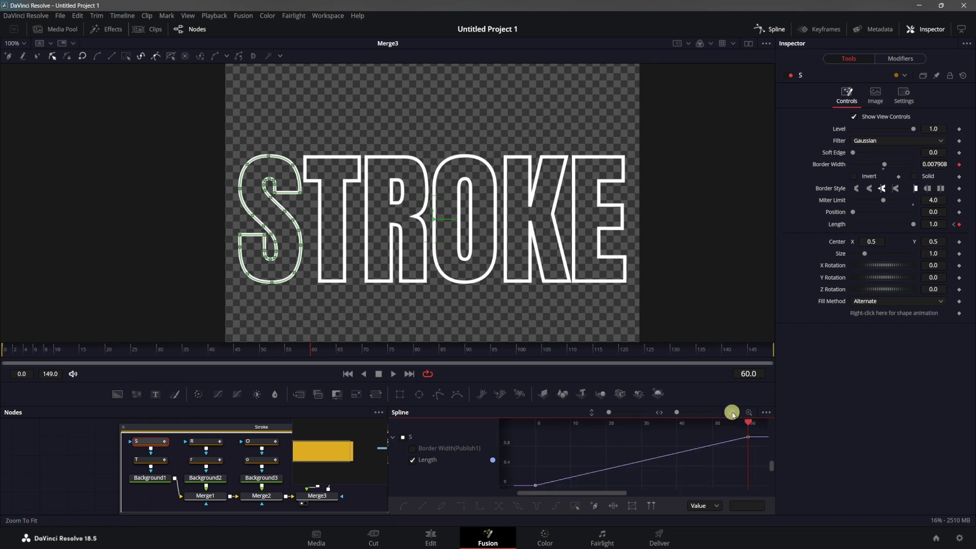
pyautogui.click(574, 505)
pyautogui.click(574, 505)
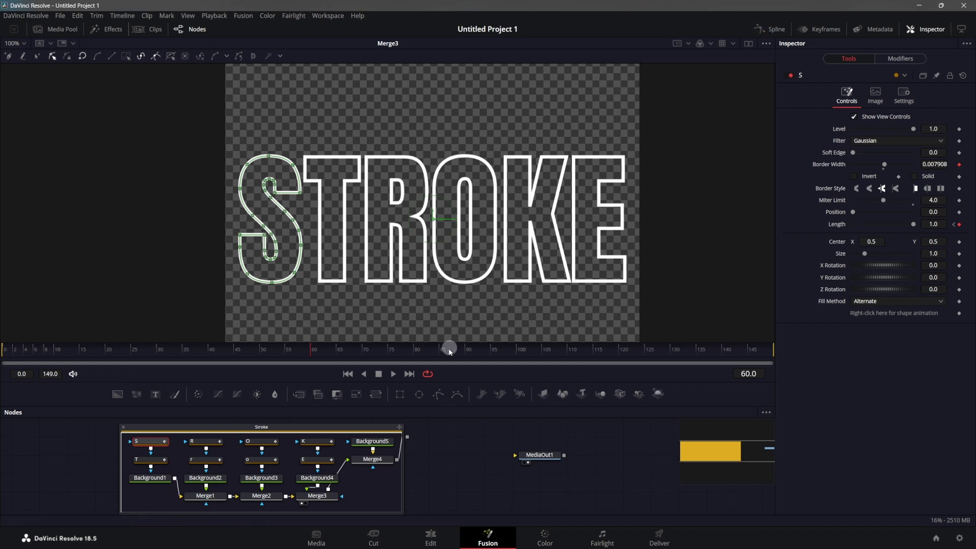
# - Play the animation from frame 0, scrub to frame 40 and examine the partially drawn S outline up close
pyautogui.click(348, 374)
pyautogui.press('space')
pyautogui.click(449, 464)
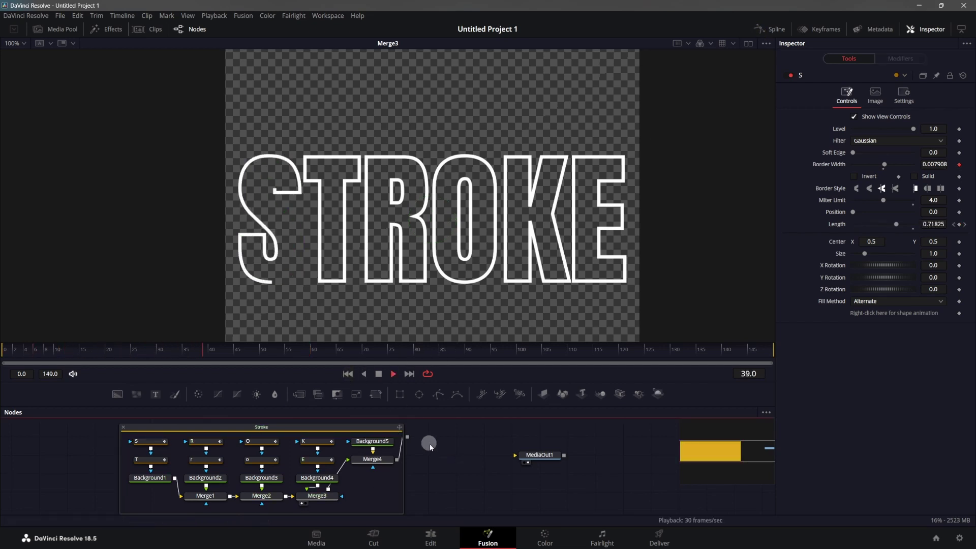
pyautogui.click(156, 352)
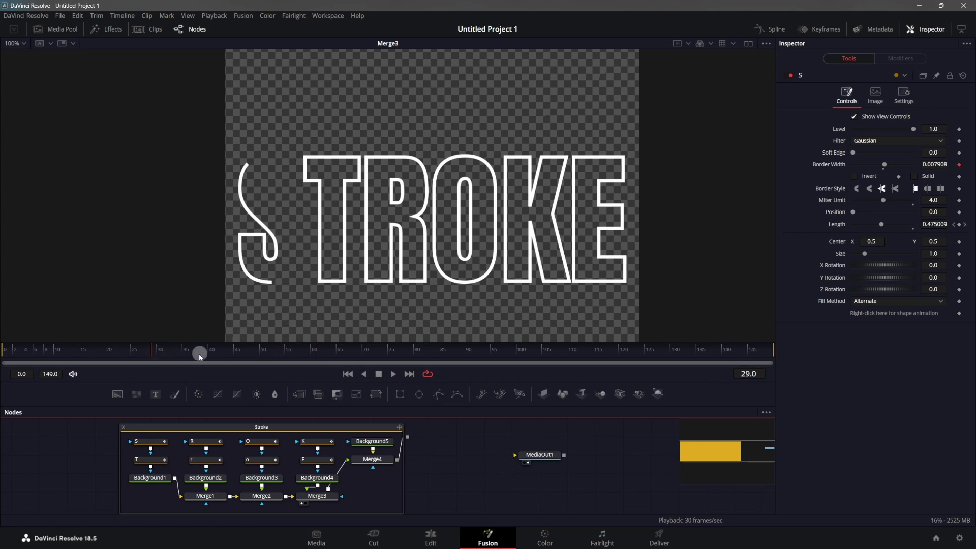
pyautogui.moveTo(199, 352); pyautogui.dragTo(209, 352)
pyautogui.scroll(5, 255, 203)
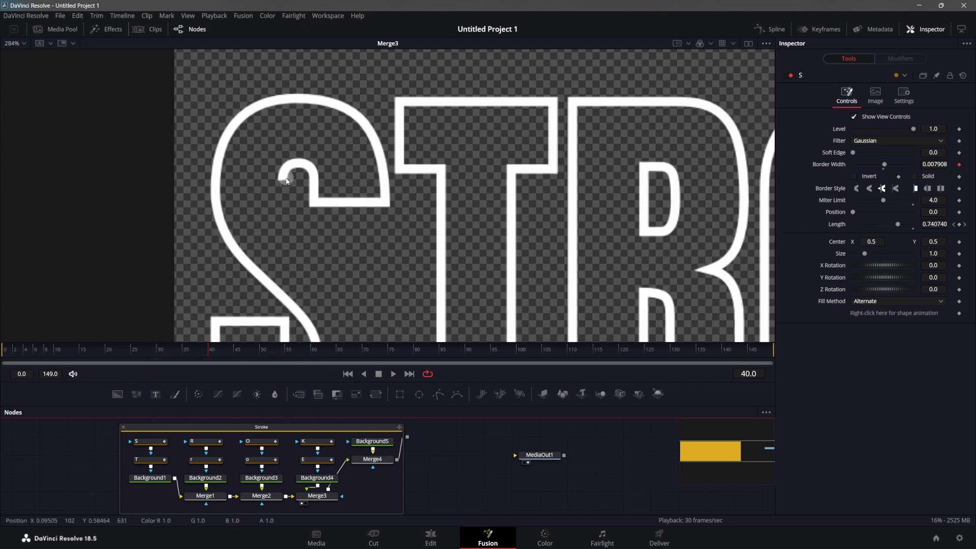
# - Try a different end cap on the S node's border and return it to Flat
pyautogui.click(928, 189)
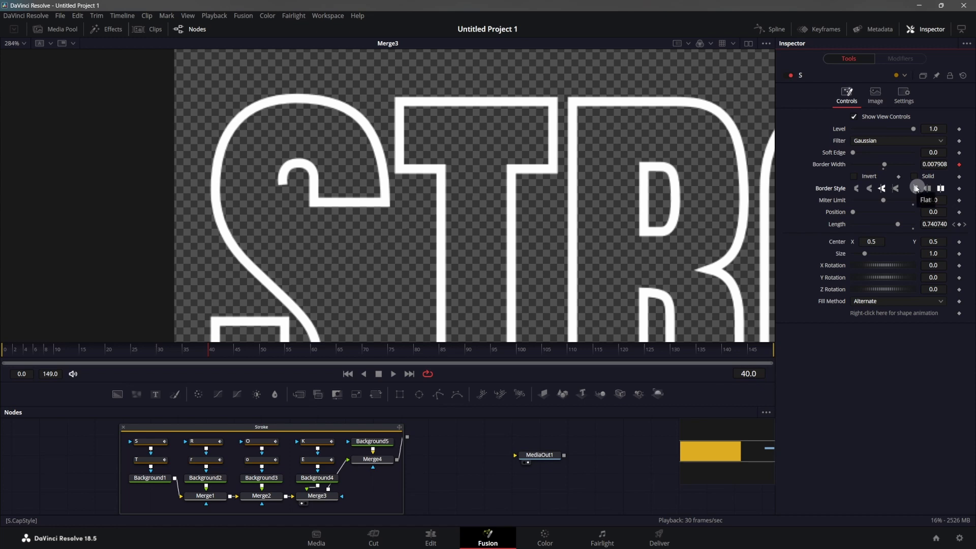
pyautogui.click(916, 188)
pyautogui.scroll(-5, 423, 188)
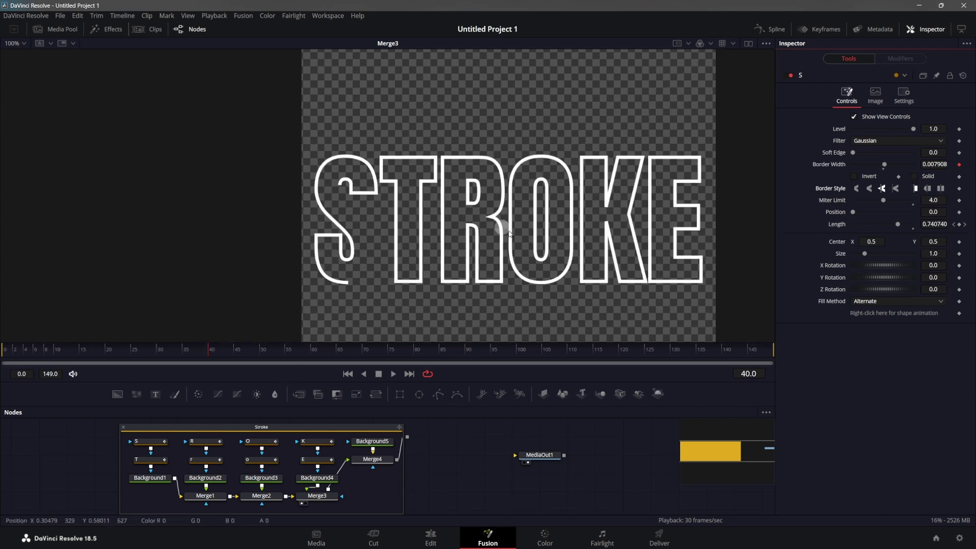
# - Connect the T node's Length to the Length of S
pyautogui.hscroll(2, 501, 238)
pyautogui.hscroll(1, 500, 239)
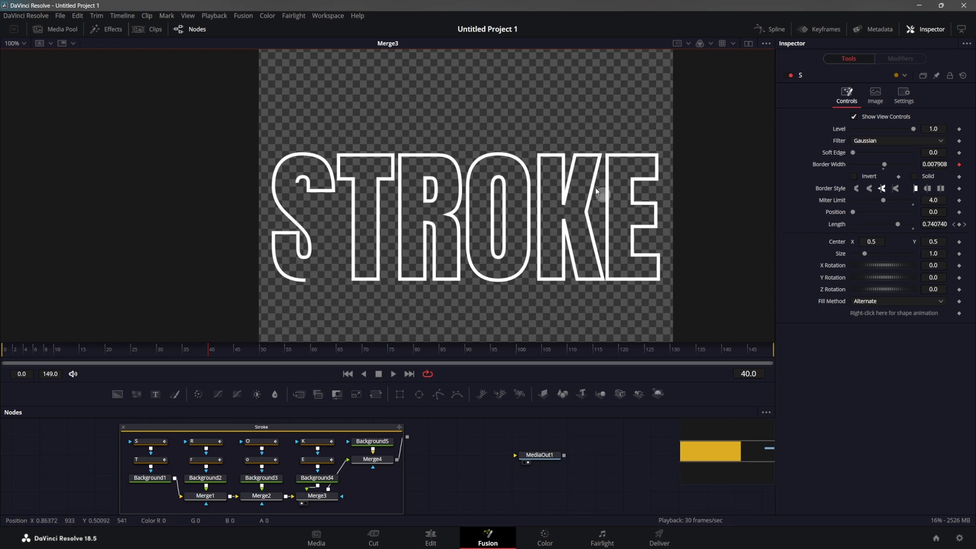
pyautogui.click(142, 463)
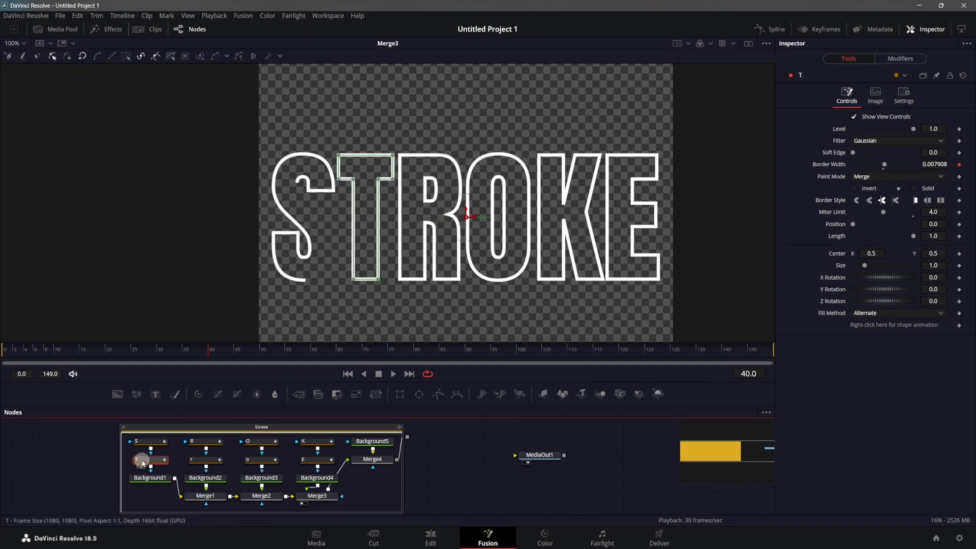
pyautogui.scroll(2, 388, 218)
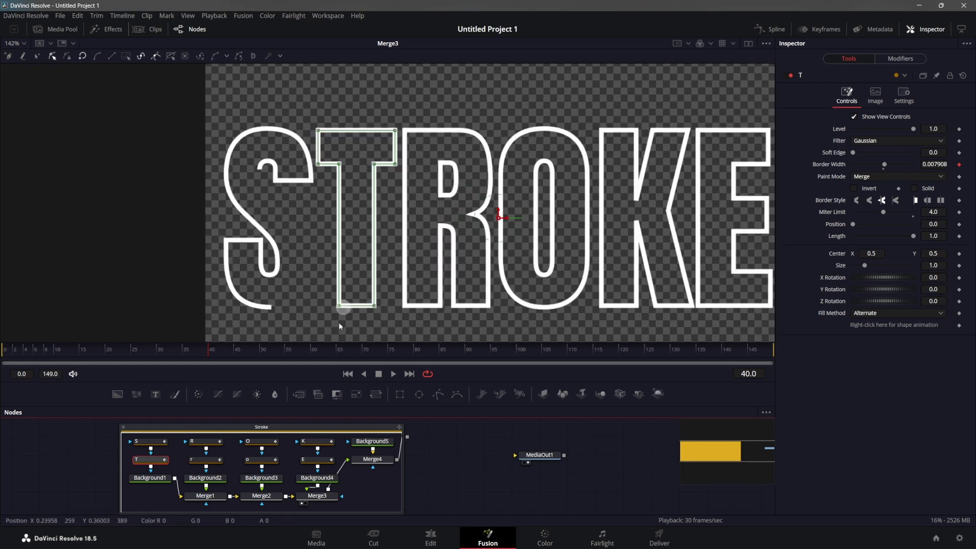
pyautogui.rightClick(836, 237)
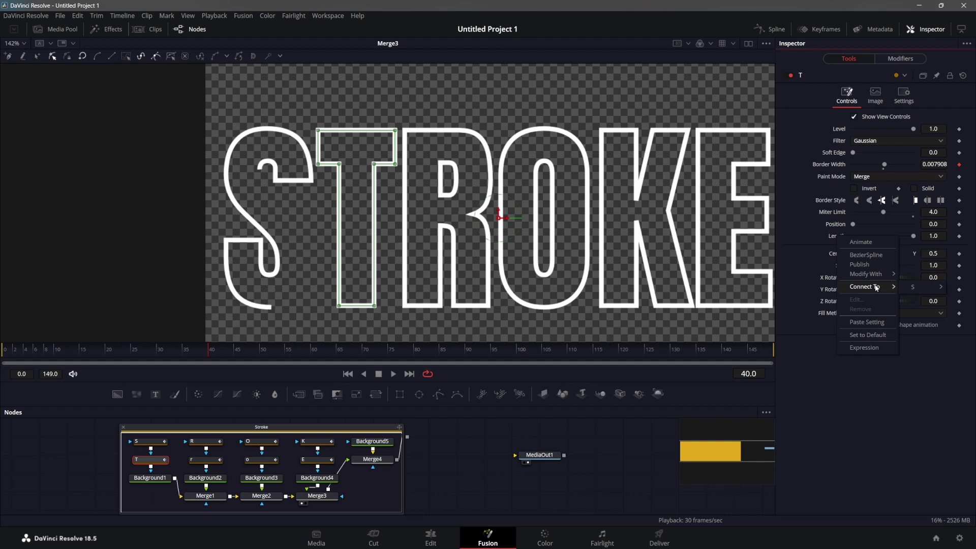
pyautogui.moveTo(920, 289)
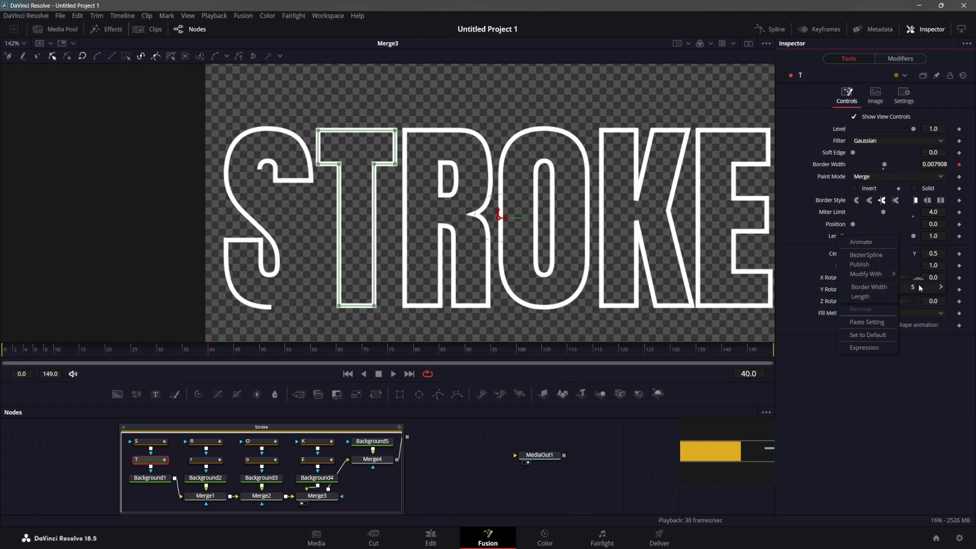
pyautogui.click(862, 297)
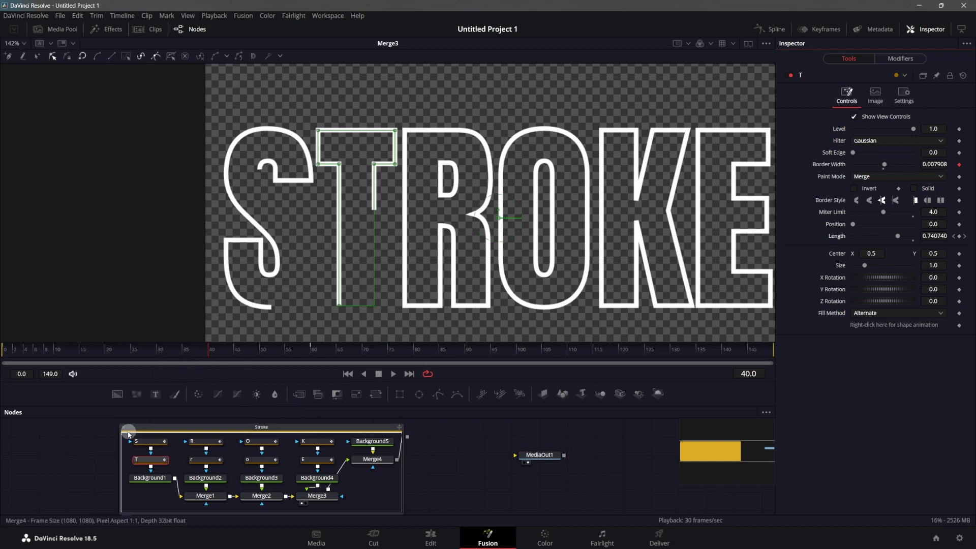
# - Connect the Length of the R and r nodes to the Length of S
pyautogui.click(207, 442)
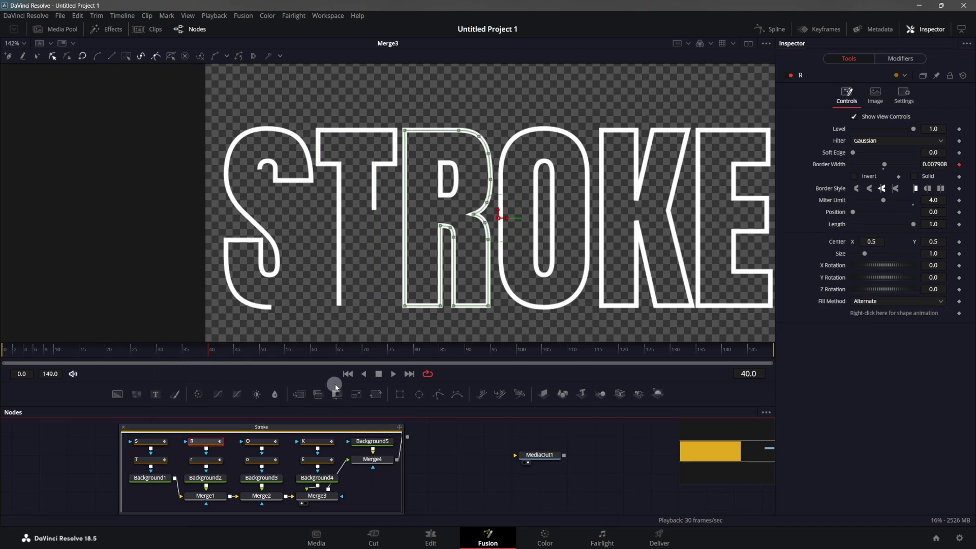
pyautogui.rightClick(836, 229)
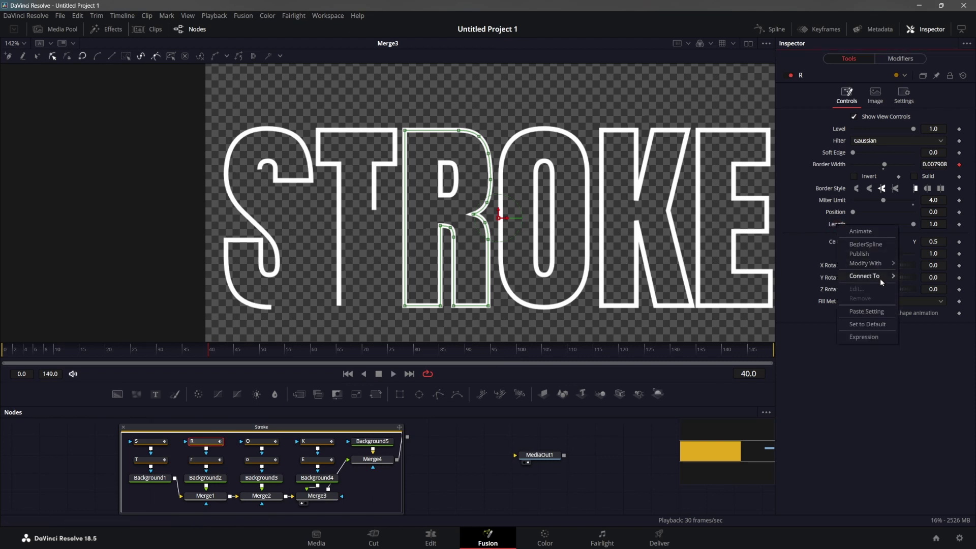
pyautogui.moveTo(880, 279)
pyautogui.moveTo(916, 276)
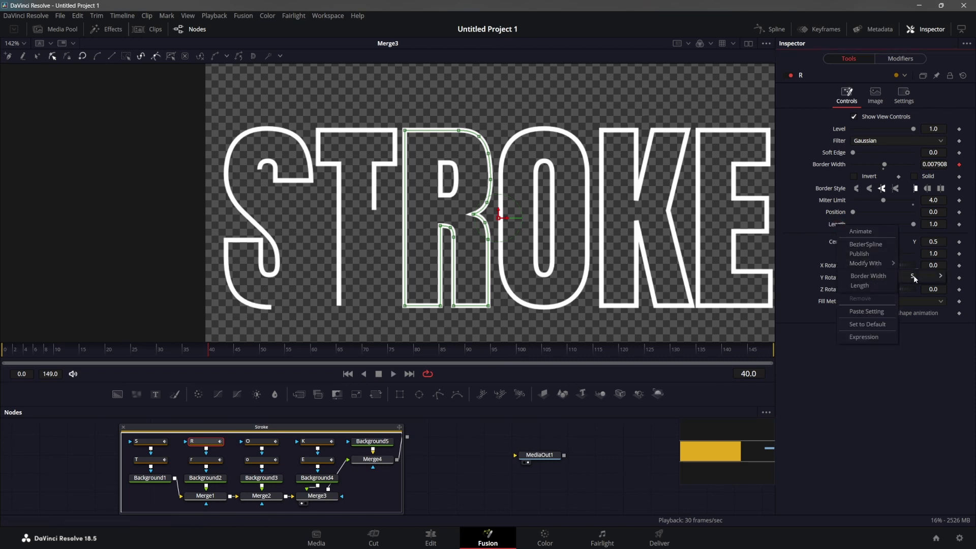
pyautogui.click(862, 288)
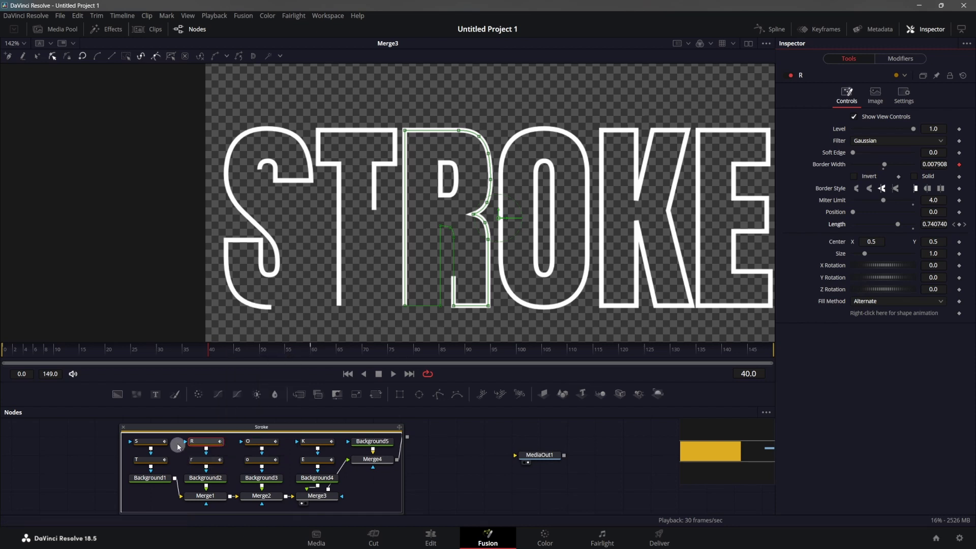
pyautogui.click(204, 460)
pyautogui.rightClick(836, 236)
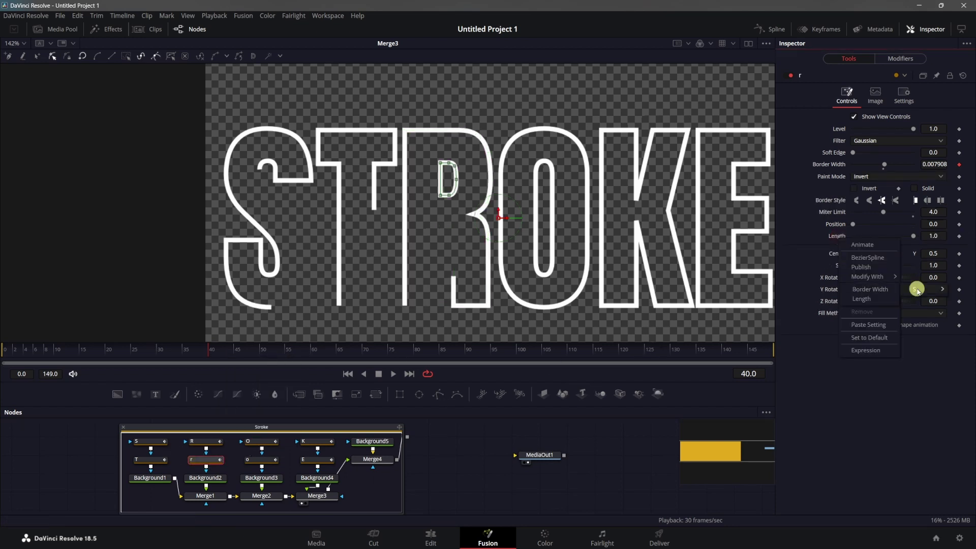
# - Select the O, o, K and E nodes together and connect each one's Length to the Length of S
pyautogui.moveTo(231, 437); pyautogui.dragTo(340, 473)
pyautogui.rightClick(836, 269)
pyautogui.click(864, 331)
pyautogui.rightClick(835, 238)
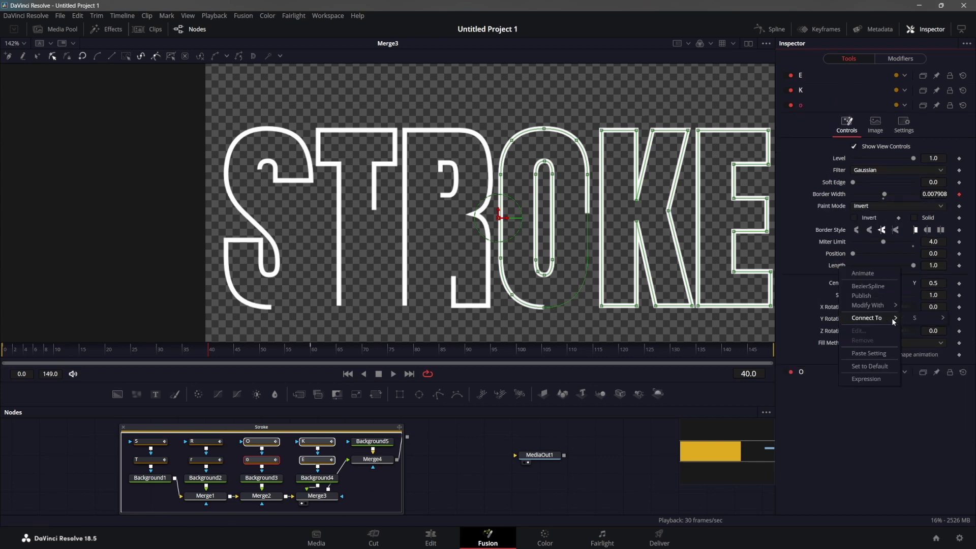
pyautogui.click(871, 298)
pyautogui.rightClick(836, 236)
pyautogui.click(870, 295)
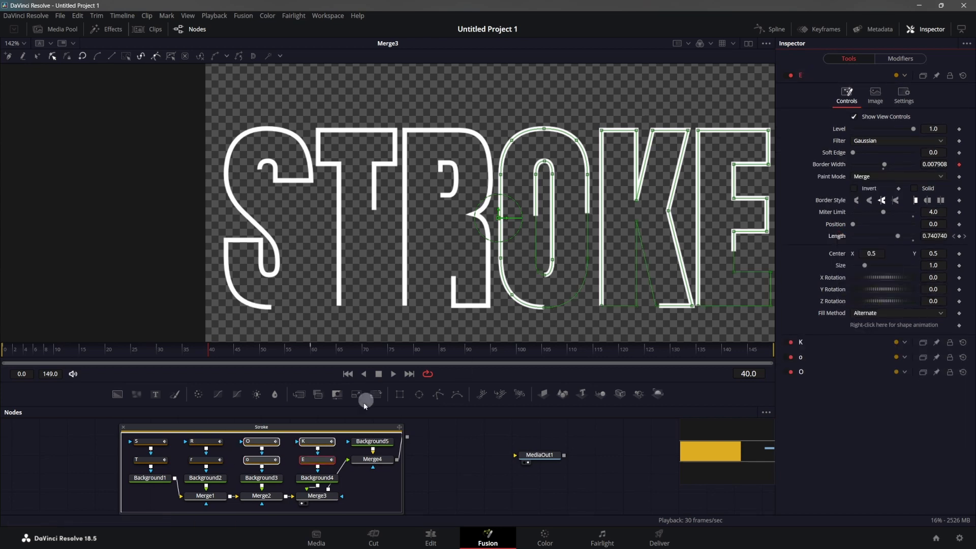
# - Play the full word's stroke animation from frame 0 and look over the options that can be inserted on E's Length
pyautogui.click(348, 374)
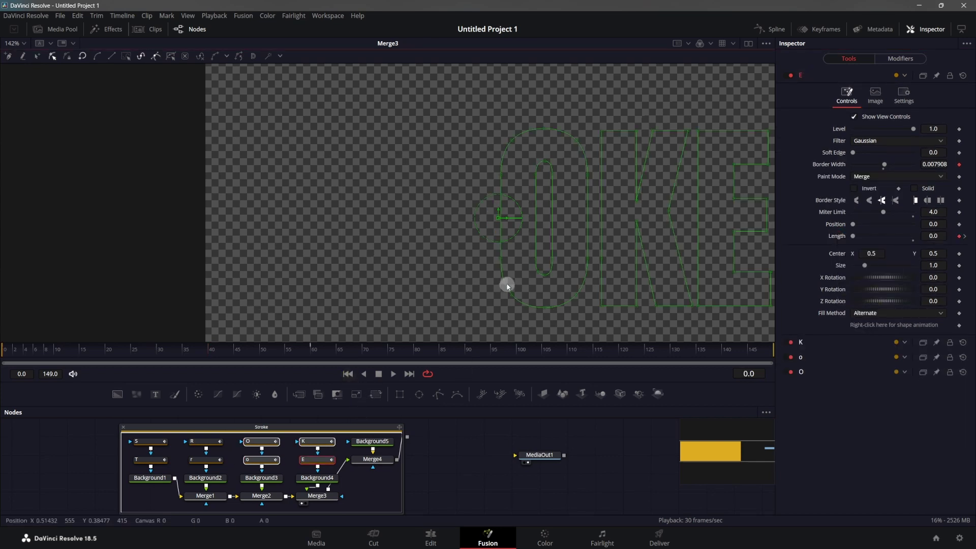
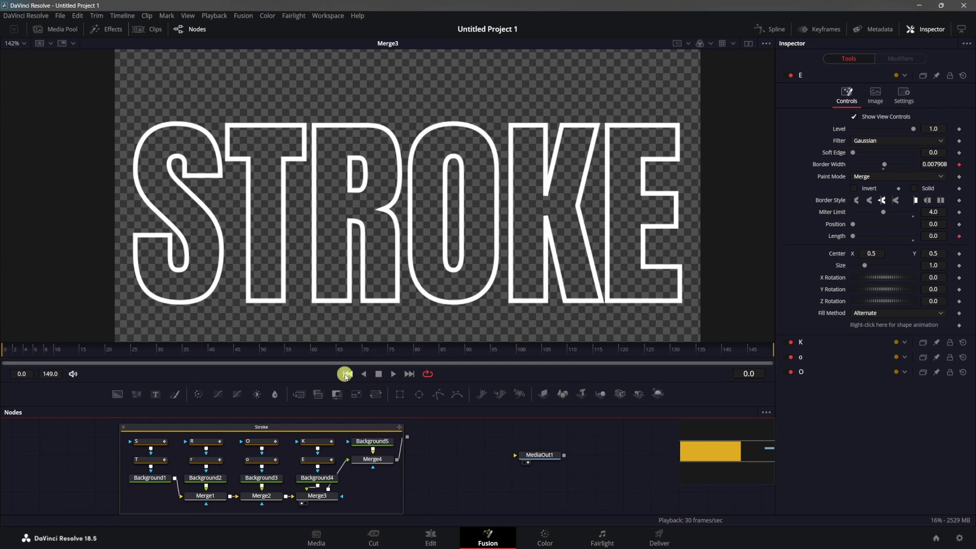
pyautogui.press('space')
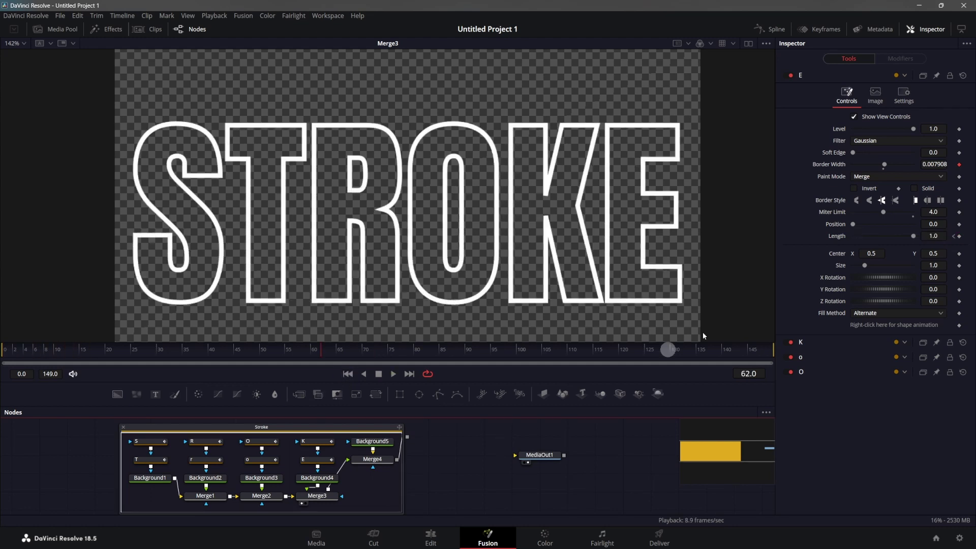
pyautogui.rightClick(831, 238)
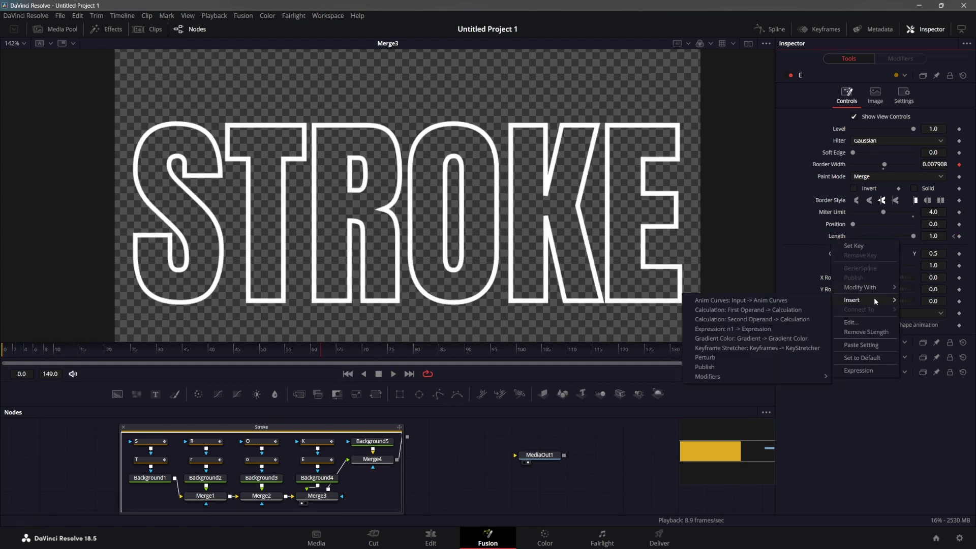
pyautogui.click(794, 257)
# - Open the Keyframes editor and display the T node's keyframe track fitted to view
pyautogui.scroll(-2, 466, 174)
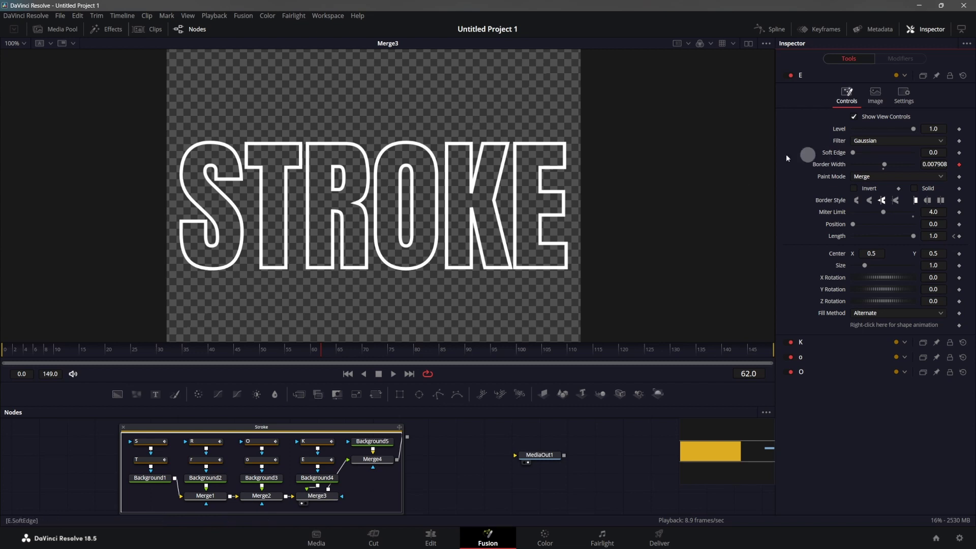
pyautogui.click(818, 32)
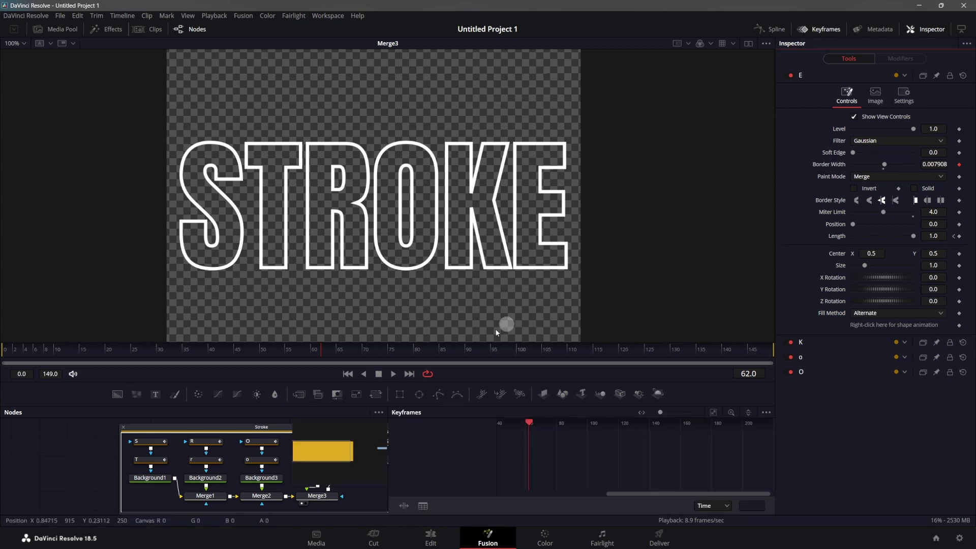
pyautogui.moveTo(137, 472); pyautogui.dragTo(102, 470)
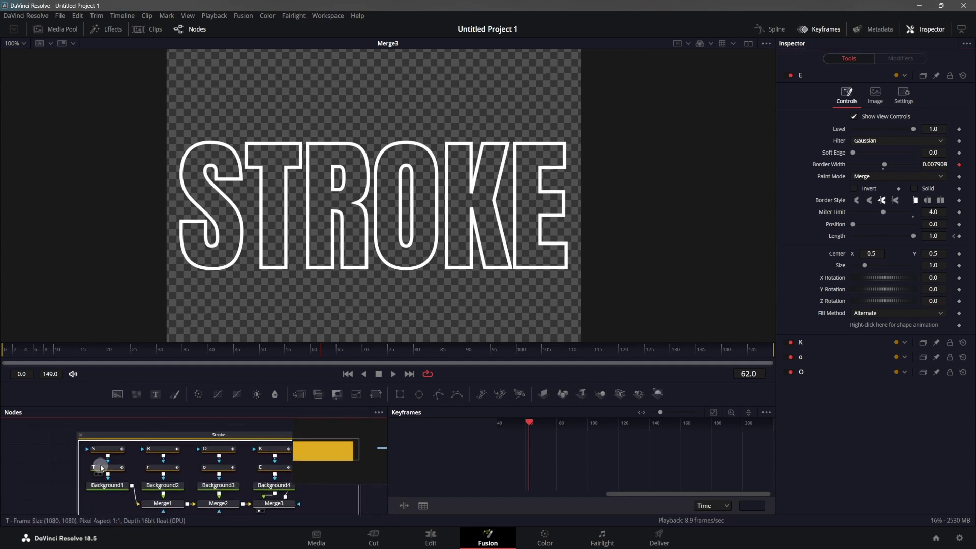
pyautogui.click(104, 467)
pyautogui.click(407, 437)
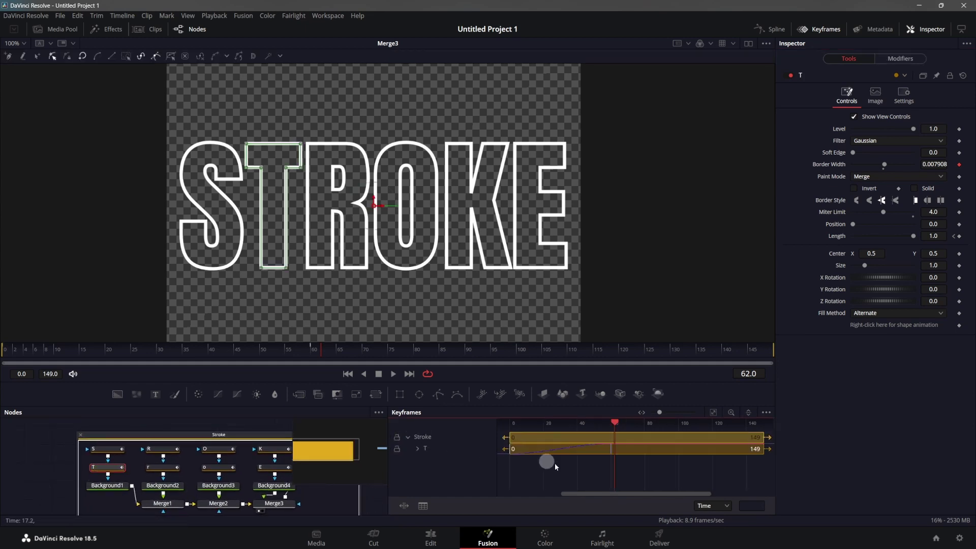
# - Try to delay the T node's two keyframes by about 10 frames on its own track
pyautogui.moveTo(620, 471); pyautogui.dragTo(501, 443)
pyautogui.moveTo(608, 451)
pyautogui.mouseDown()
pyautogui.moveTo(497, 452)
pyautogui.moveTo(526, 452)
pyautogui.mouseUp()
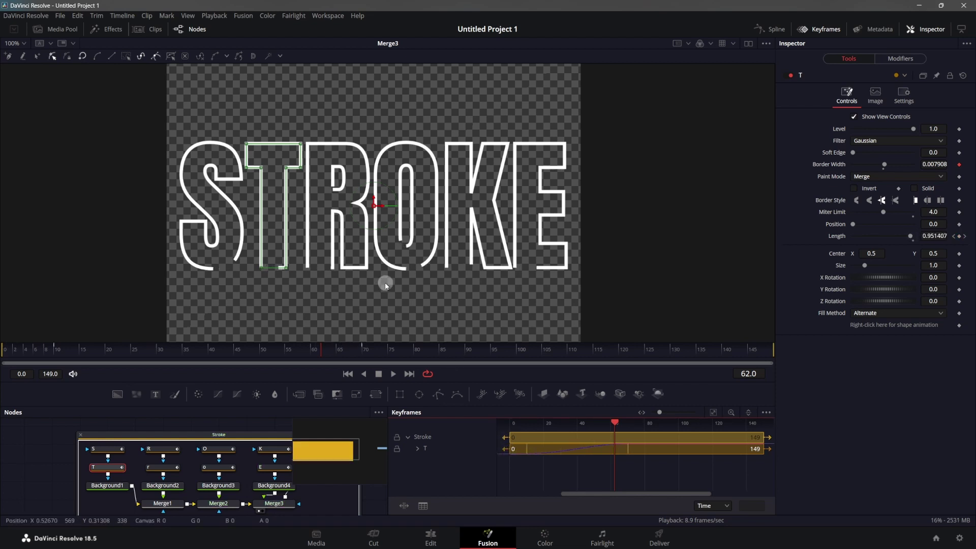
pyautogui.scroll(2, 233, 268)
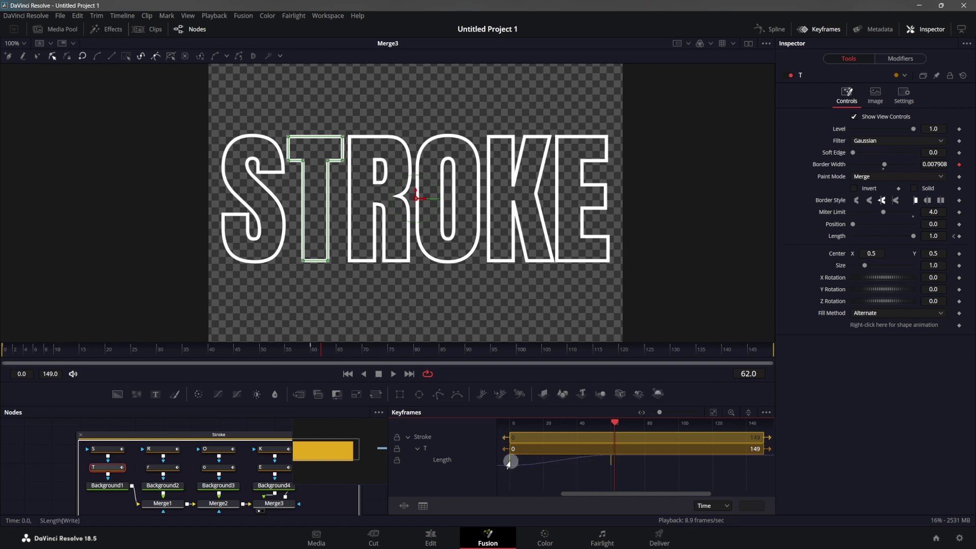
# - Try moving T's Length keyframes so that the first sits at frame 14, and undo the move
pyautogui.click(512, 461)
pyautogui.moveTo(513, 464); pyautogui.dragTo(534, 464)
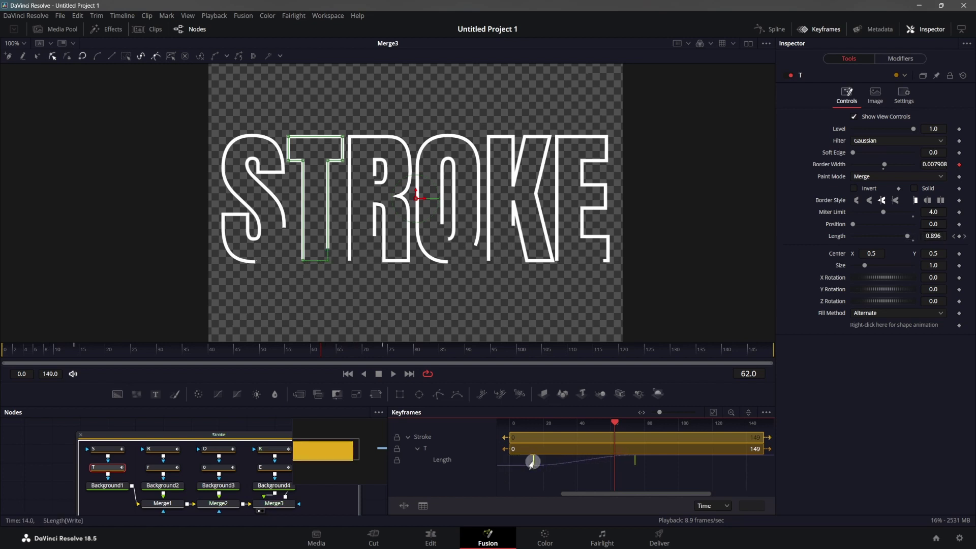
pyautogui.hotkey('ctrl', 'z')
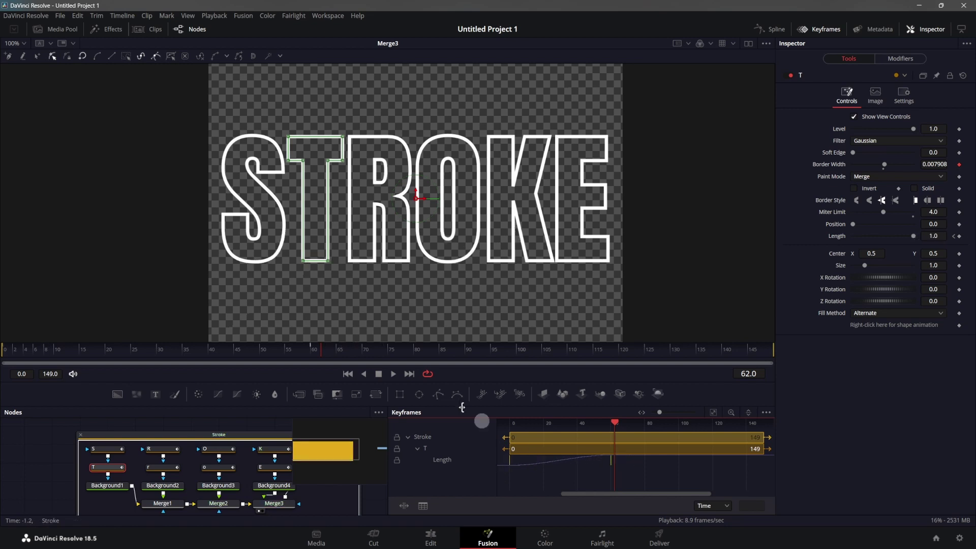
# - Close the Keyframes editor and collapse the Stroke group in the node graph
pyautogui.click(821, 29)
pyautogui.keyDown('ctrl'); pyautogui.click(130, 440); pyautogui.keyUp('ctrl')
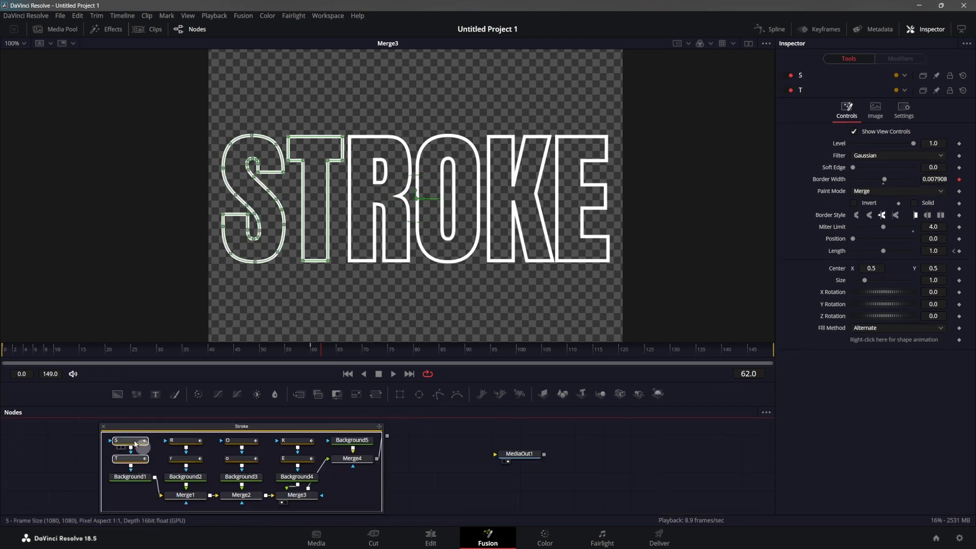
pyautogui.click(103, 427)
# - Duplicate the collapsed Stroke group in empty node graph space and rename the copy circle
pyautogui.click(268, 426)
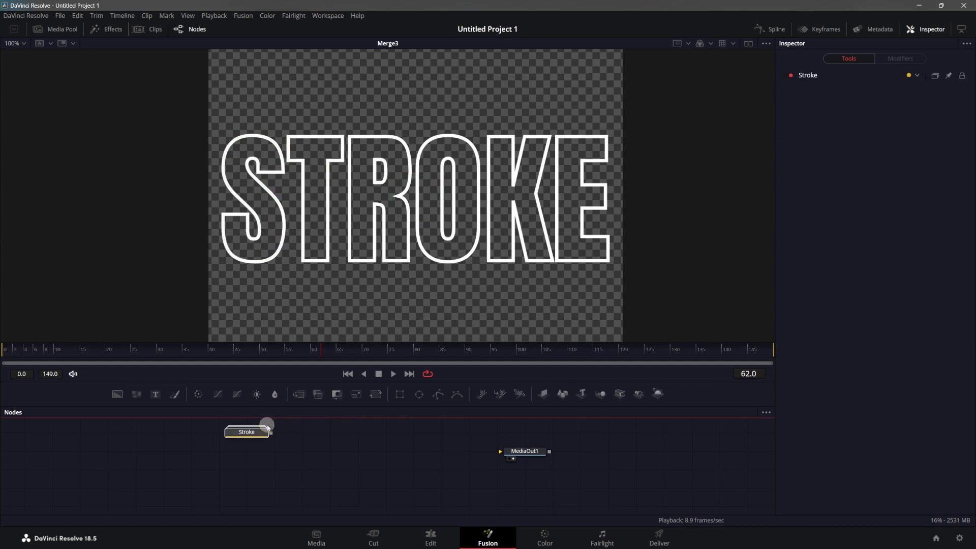
pyautogui.click(176, 480)
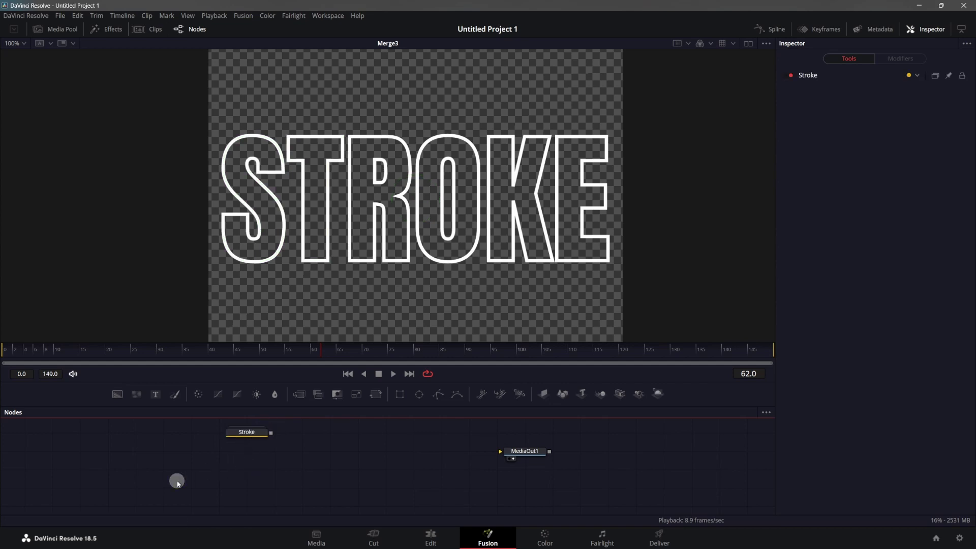
pyautogui.hotkey('ctrl', 'v')
pyautogui.click(170, 488)
pyautogui.press('F2')
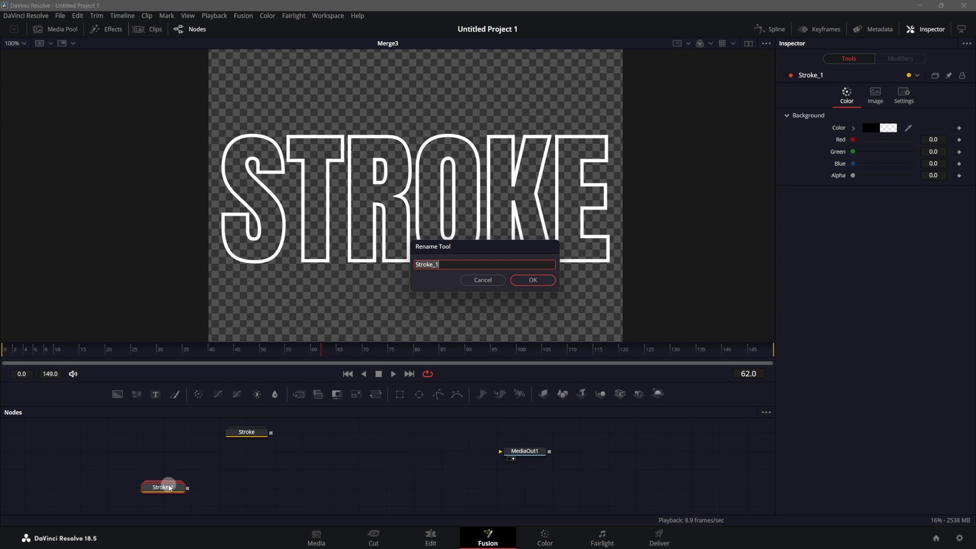
pyautogui.press('Return')
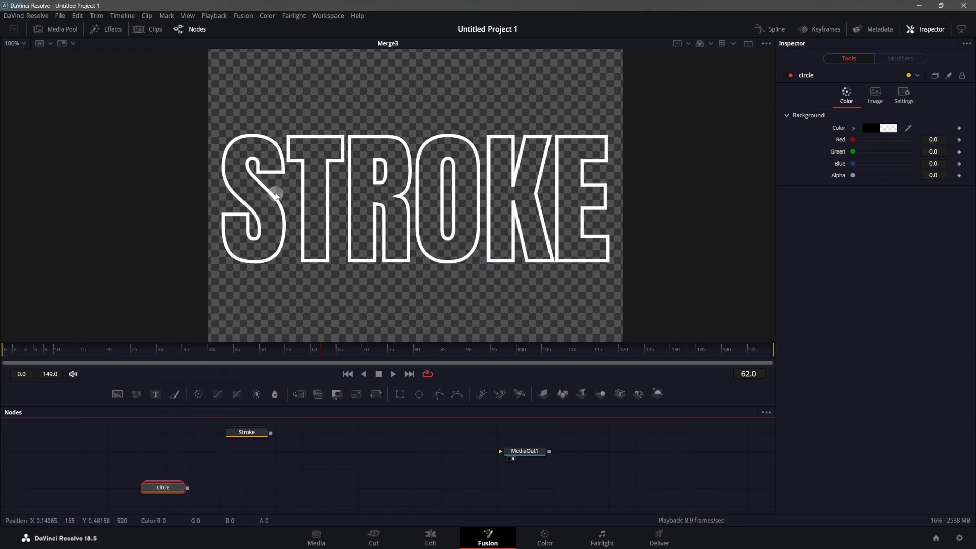
# - Expand the circle group and remove the Length animation from all eight letter masks, S_1 through E_1
pyautogui.moveTo(161, 496); pyautogui.dragTo(256, 486)
pyautogui.doubleClick(135, 475)
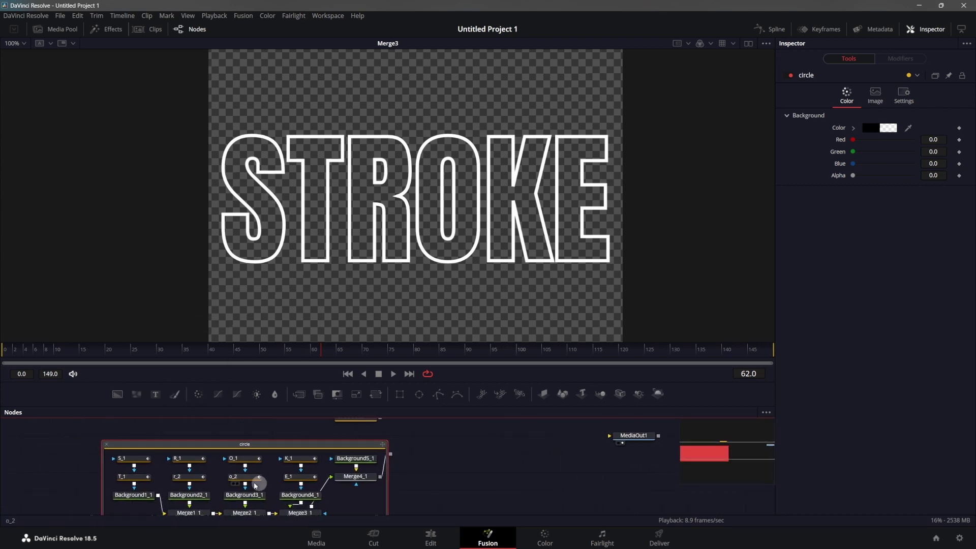
pyautogui.click(120, 459)
pyautogui.moveTo(111, 451); pyautogui.dragTo(298, 482)
pyautogui.click(803, 179)
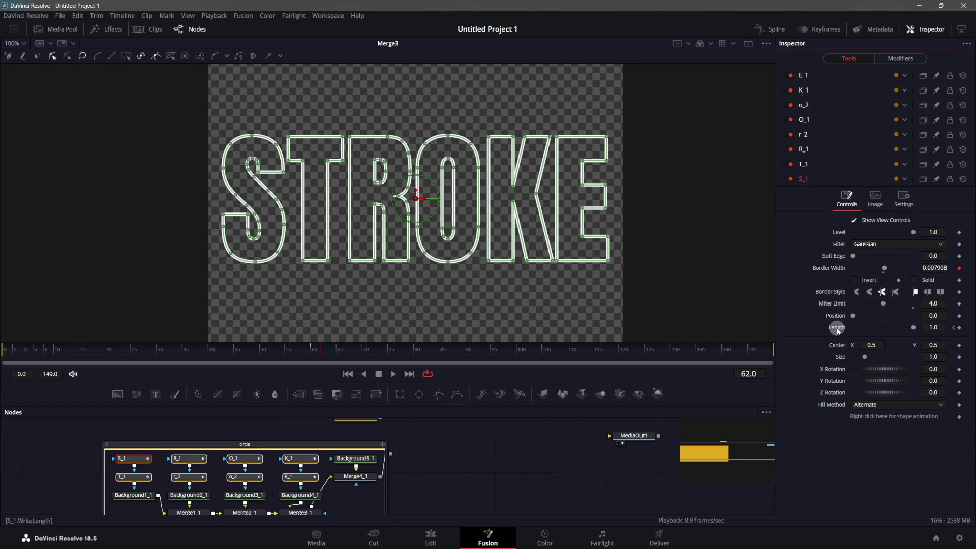
pyautogui.click(804, 163)
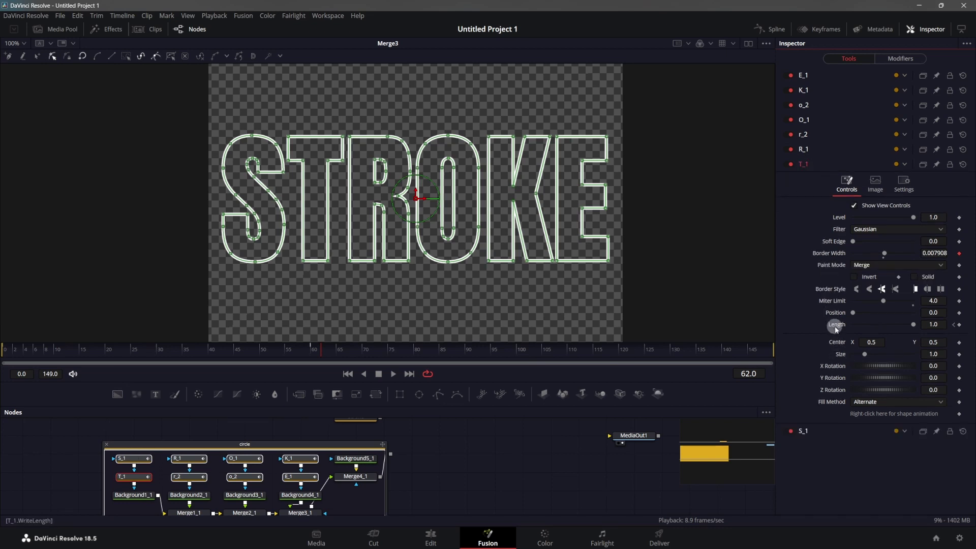
pyautogui.click(815, 150)
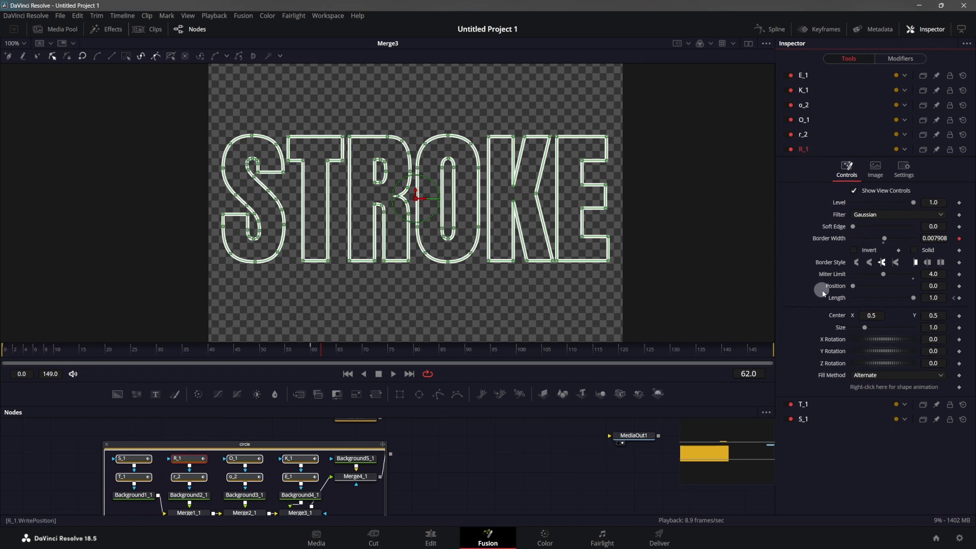
pyautogui.click(808, 135)
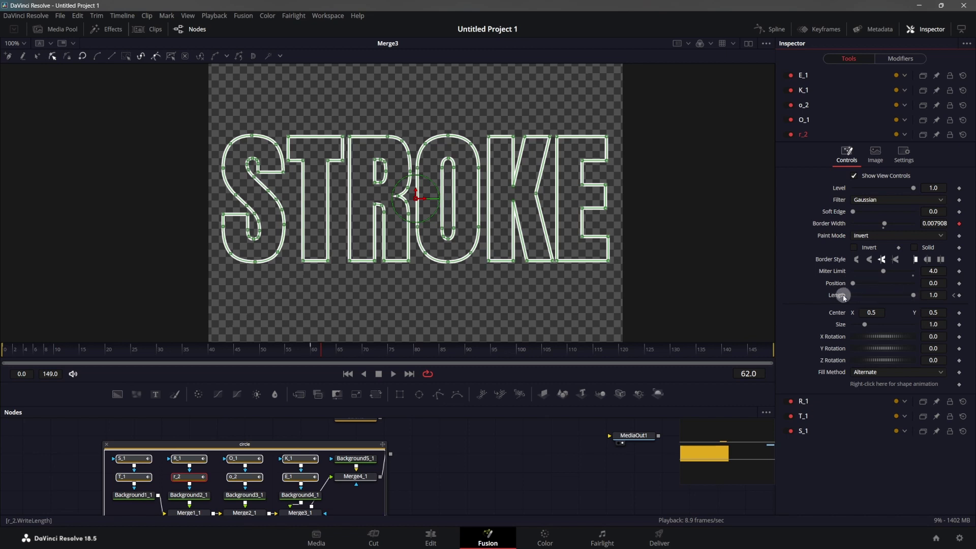
pyautogui.click(810, 121)
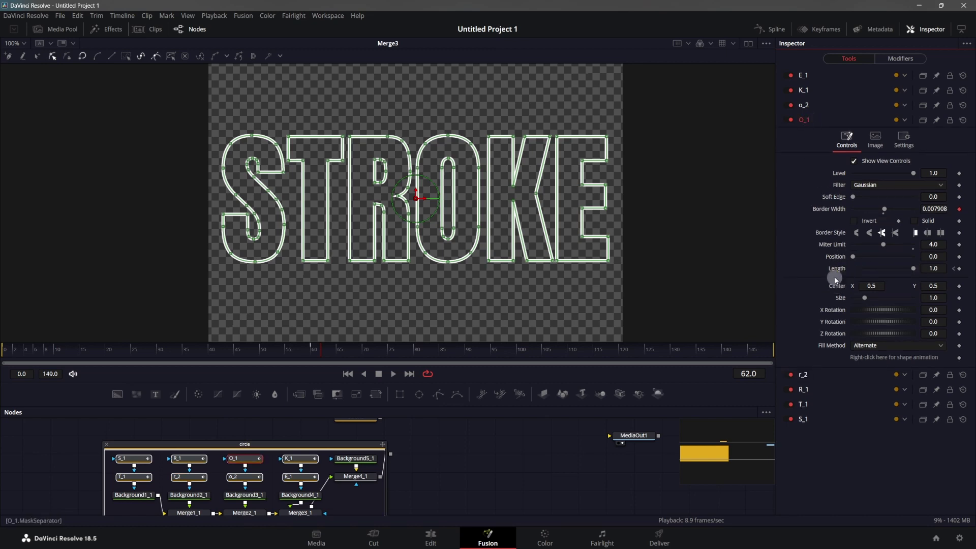
pyautogui.click(811, 104)
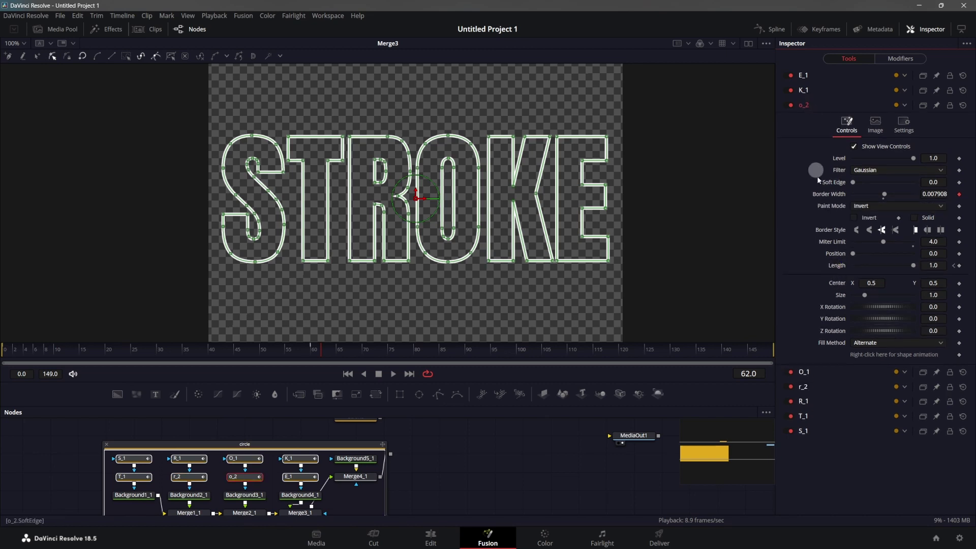
pyautogui.click(809, 90)
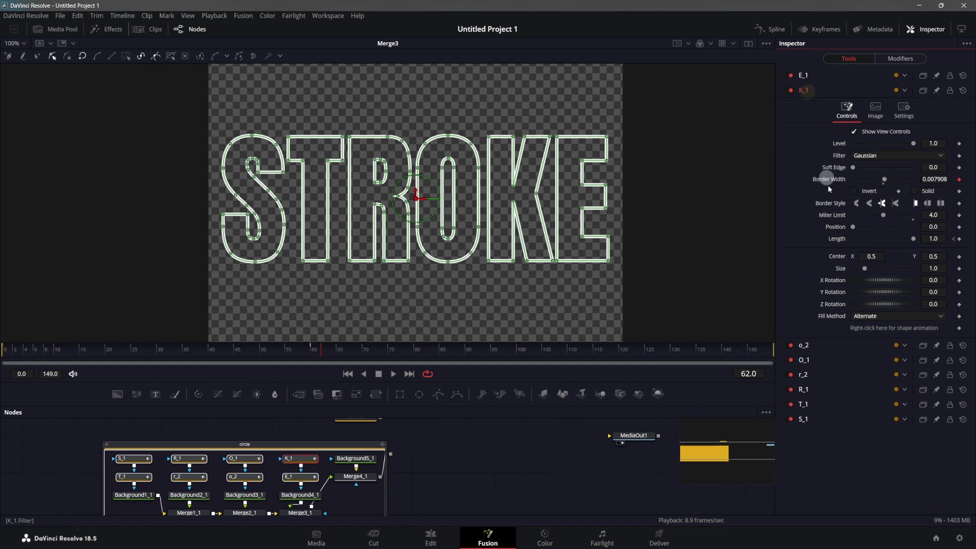
pyautogui.click(804, 75)
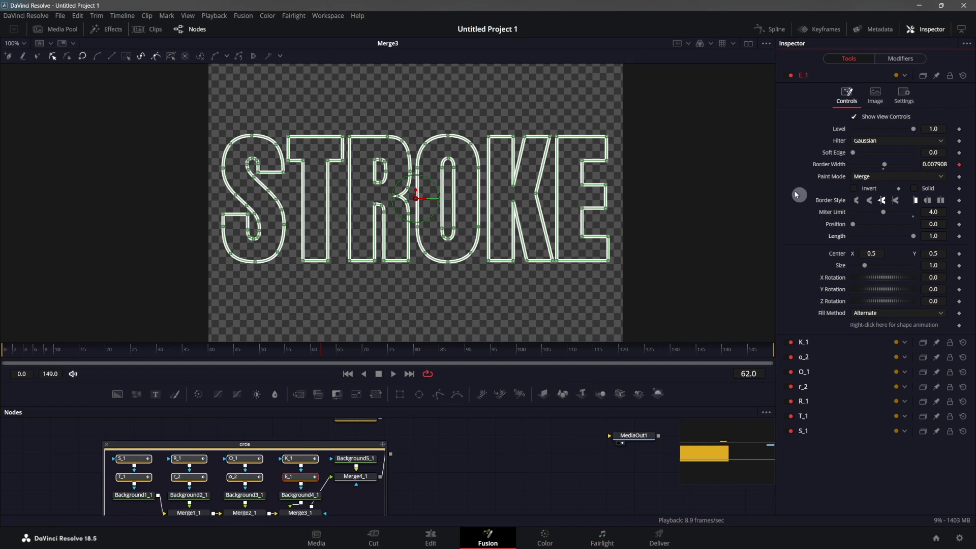
# - Show Merge4_1 in the viewer and play the circle group from frame 0 to check that the lettering stays static
pyautogui.click(346, 374)
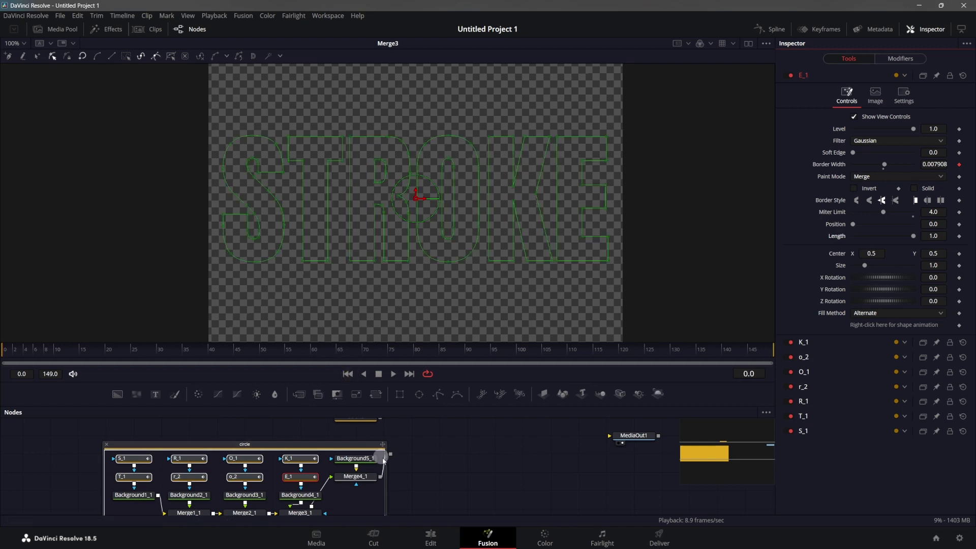
pyautogui.click(367, 476)
pyautogui.moveTo(368, 477); pyautogui.dragTo(403, 243)
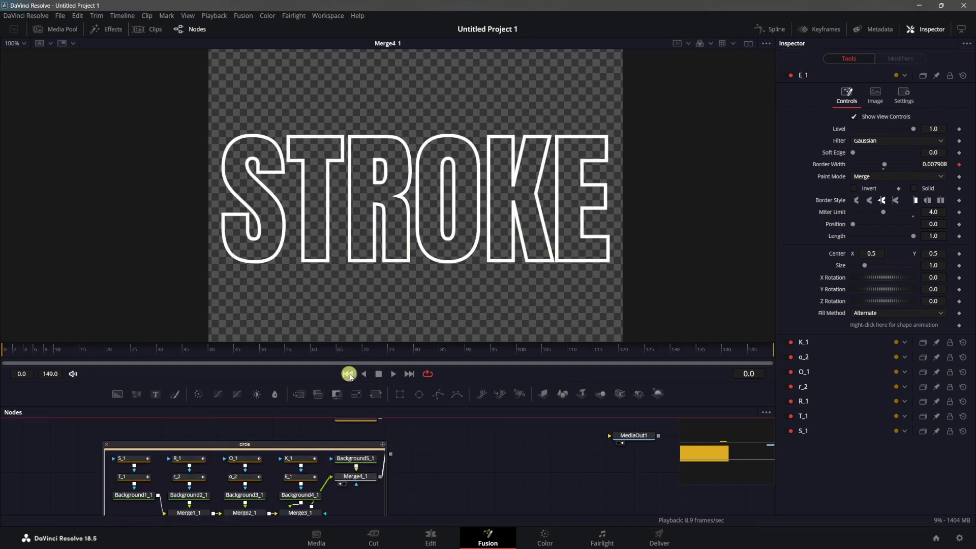
pyautogui.press('space')
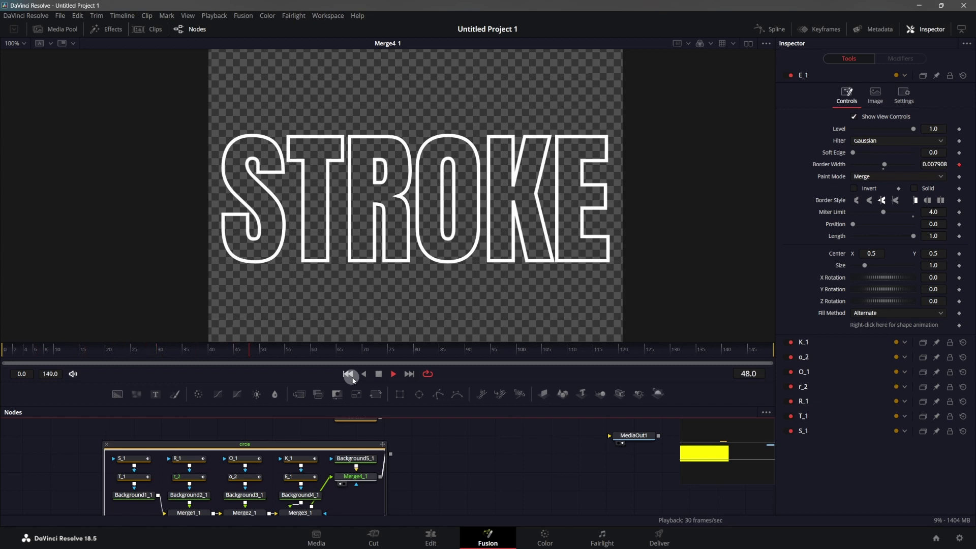
pyautogui.press('space')
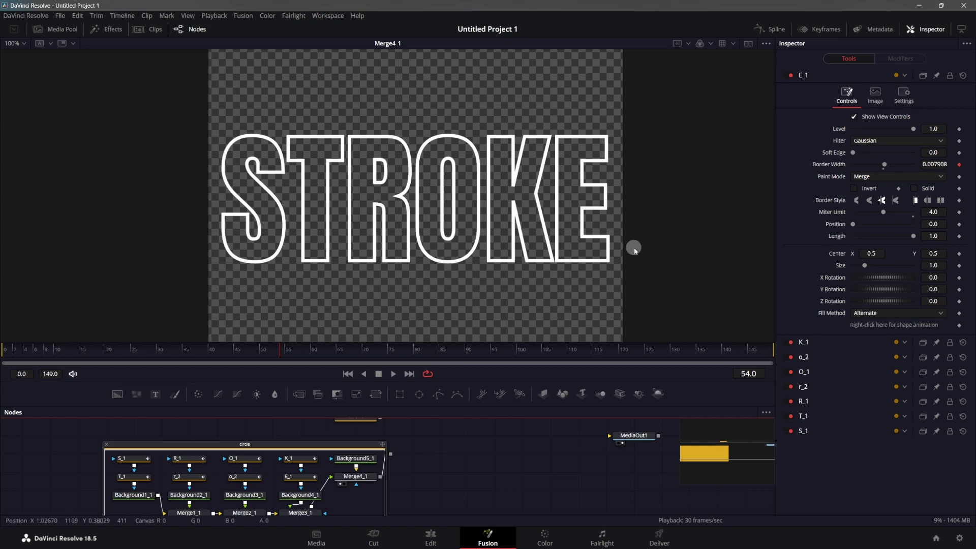
# - Set S_1's Length to 0.0 and switch its border style to round caps so it draws as a dot
pyautogui.scroll(2, 249, 223)
pyautogui.scroll(2, 248, 223)
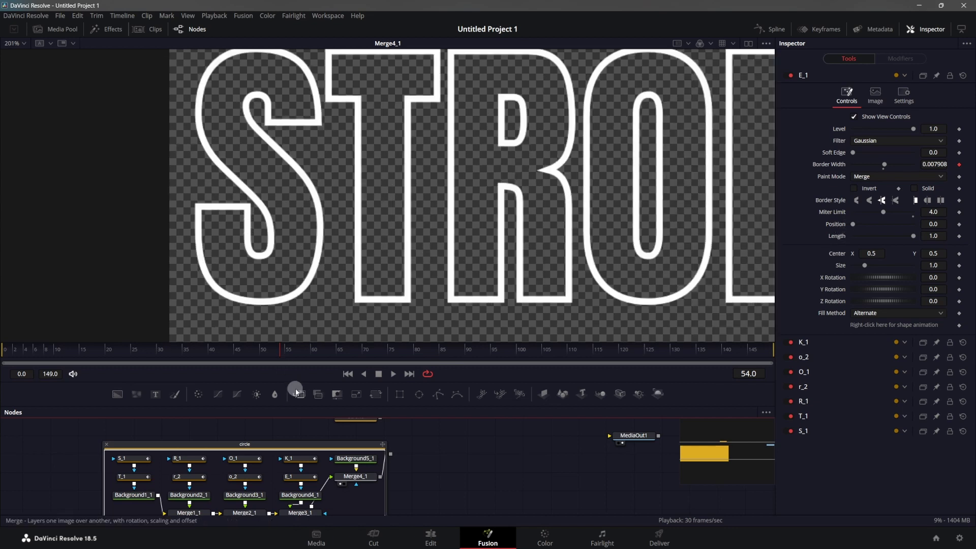
pyautogui.click(126, 459)
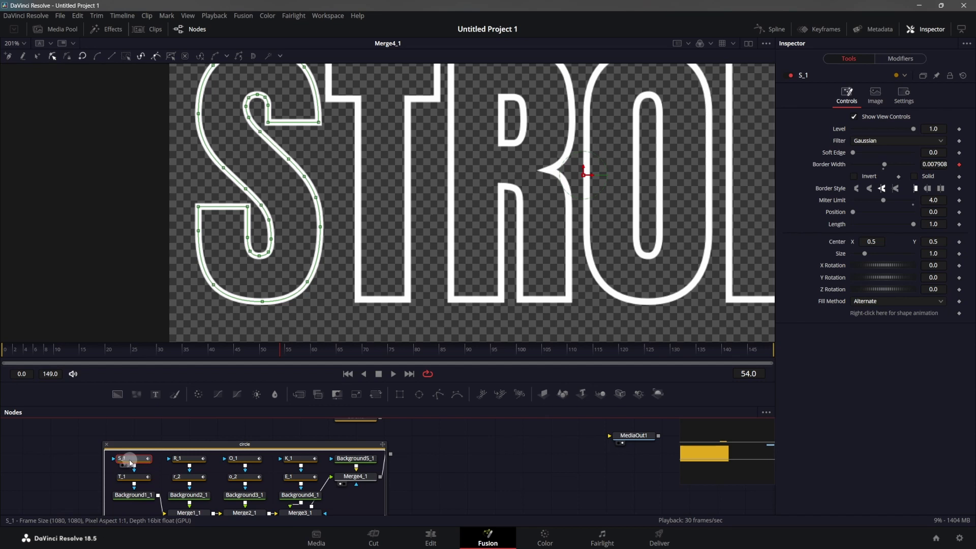
pyautogui.scroll(-2, 307, 238)
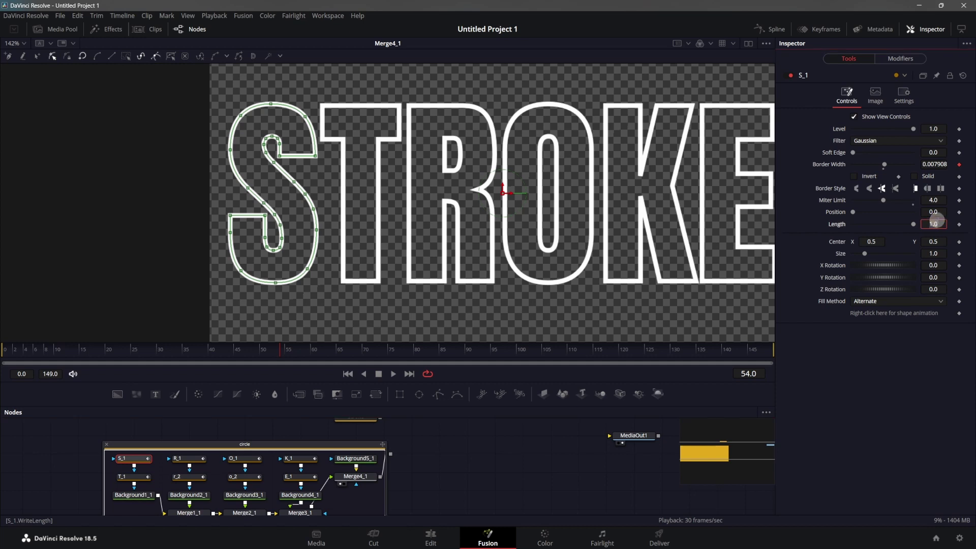
pyautogui.press('Tab')
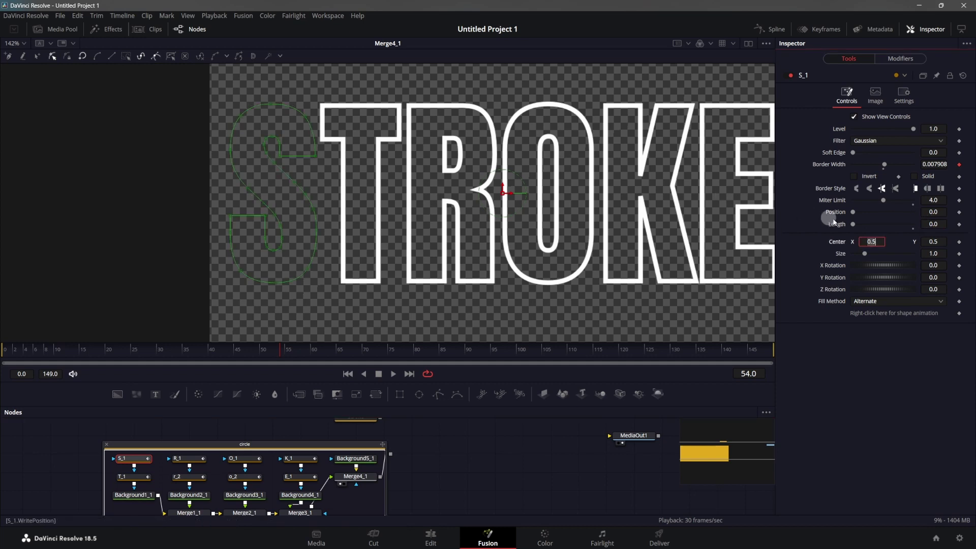
pyautogui.click(929, 190)
# - Inspect S_1's dot up close and try sliding it along the outline with the Position value, returning it to 0.0
pyautogui.scroll(4, 274, 267)
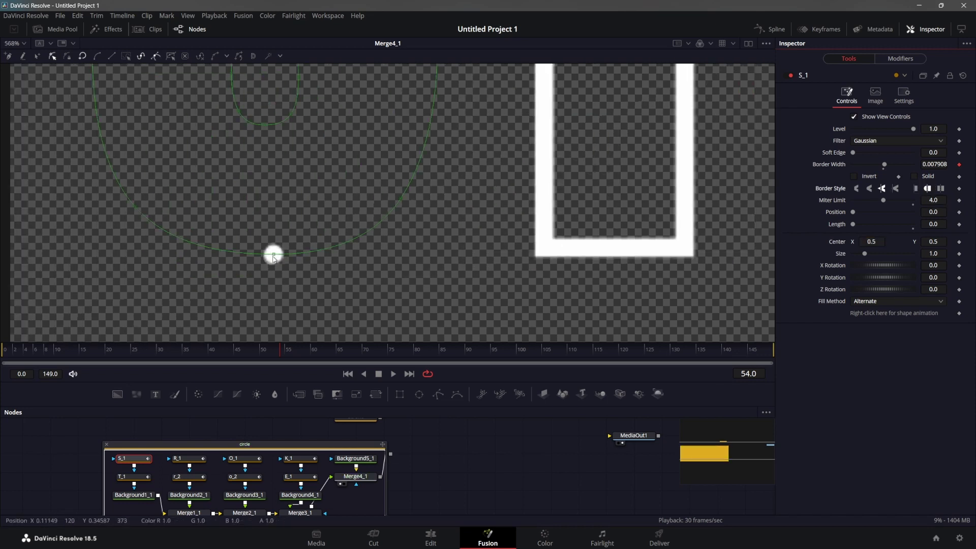
pyautogui.scroll(-2, 411, 208)
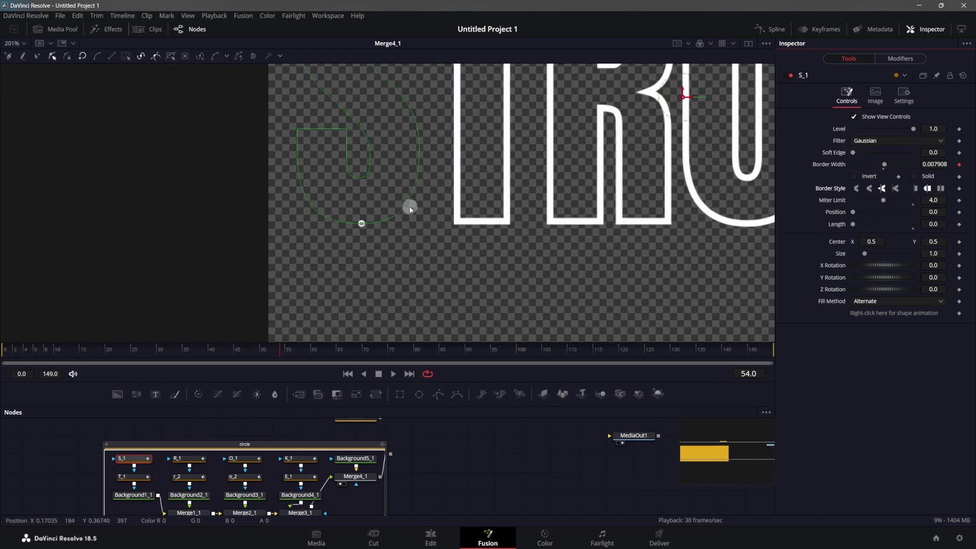
pyautogui.scroll(-1, 404, 239)
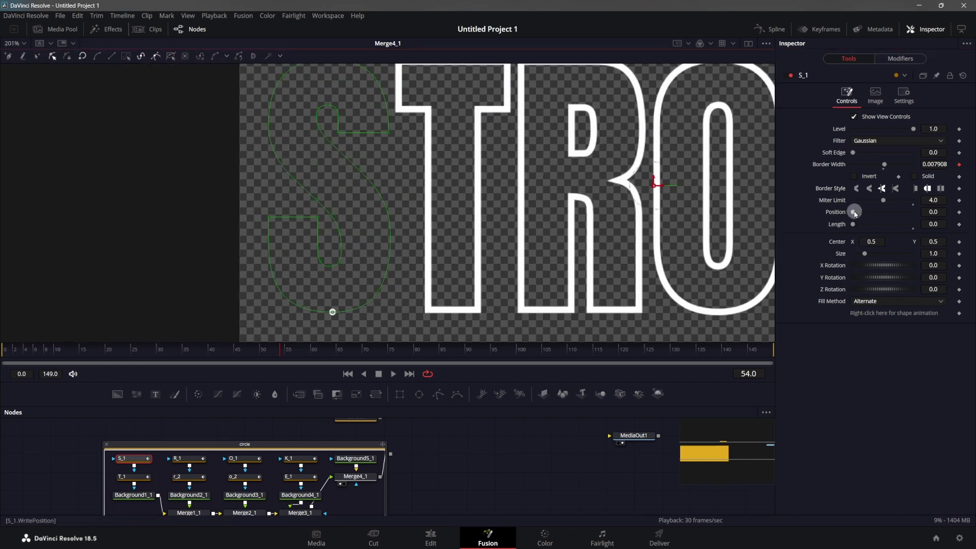
pyautogui.moveTo(854, 212)
pyautogui.mouseDown()
pyautogui.moveTo(917, 206)
pyautogui.moveTo(838, 194)
pyautogui.mouseUp()
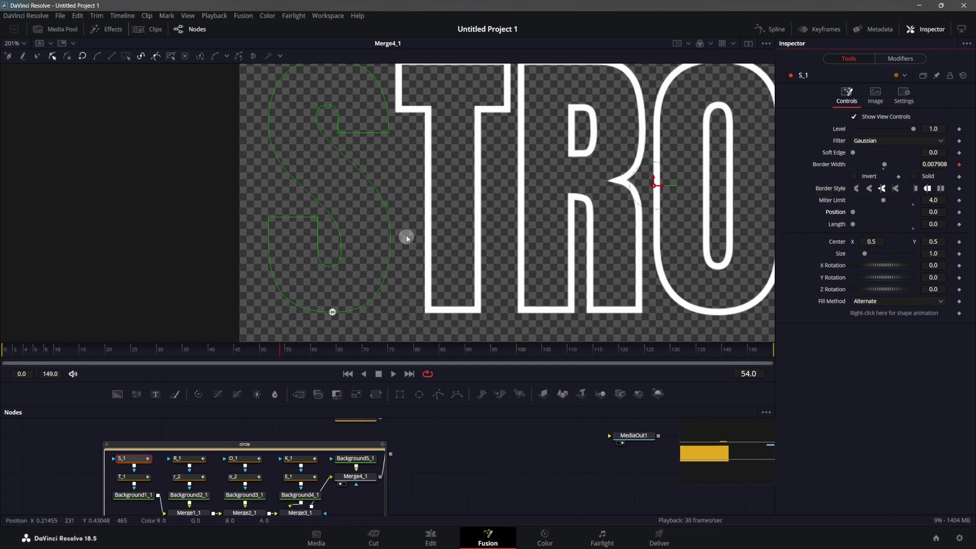
# - Keyframe S_1's Position at 0.0 on frame 0 and 1.0 on frame 60
pyautogui.scroll(-3, 404, 237)
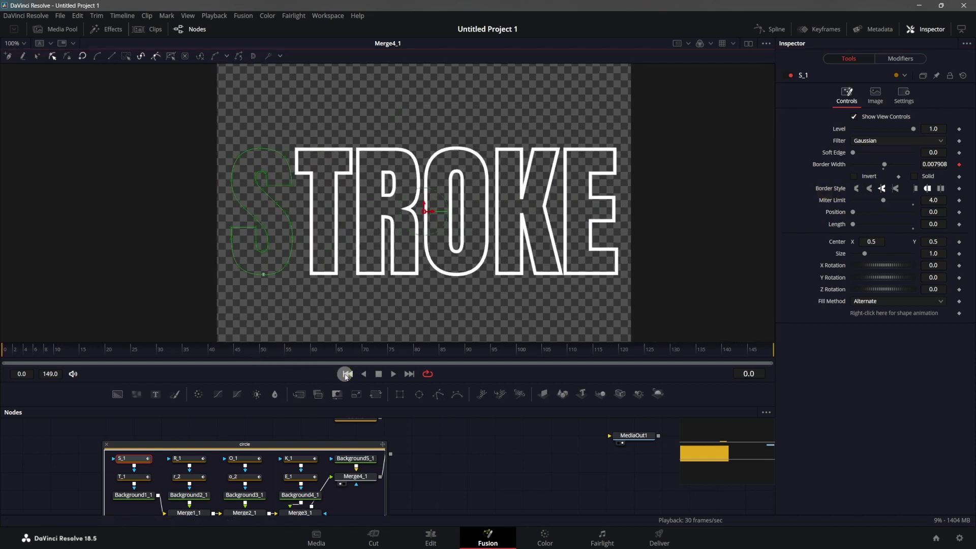
pyautogui.click(959, 212)
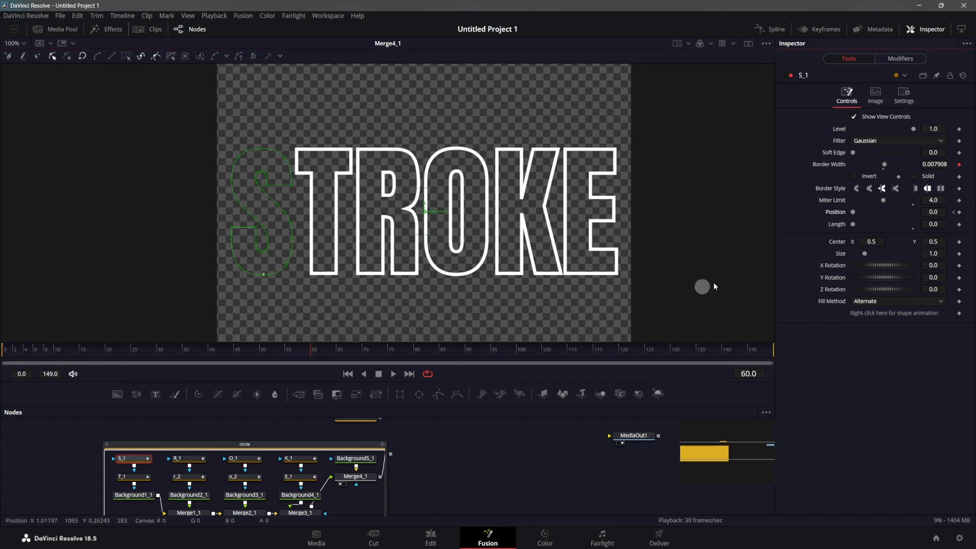
pyautogui.moveTo(853, 212); pyautogui.dragTo(948, 216)
# - Smooth both keyframes of S_1's Position curve in the Spline editor, and close the editor
pyautogui.click(773, 31)
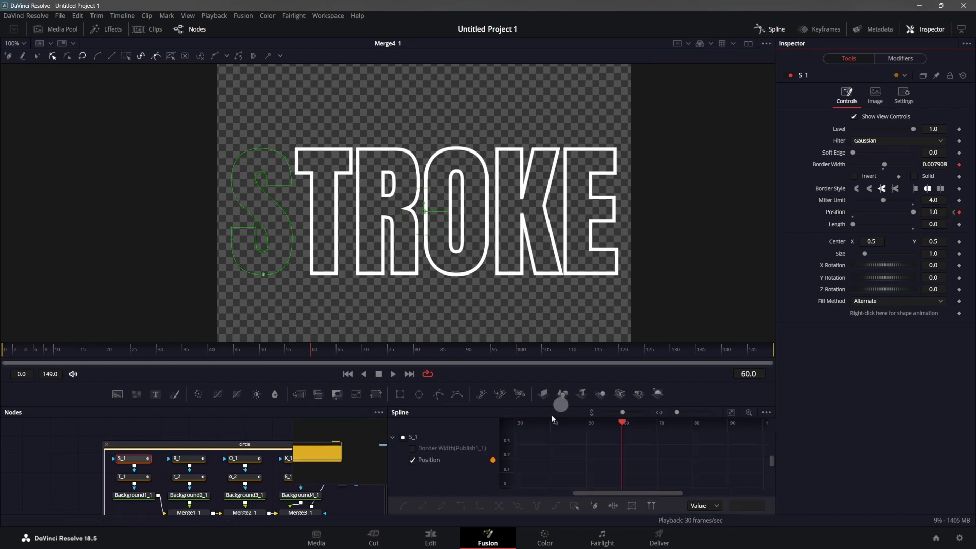
pyautogui.click(732, 413)
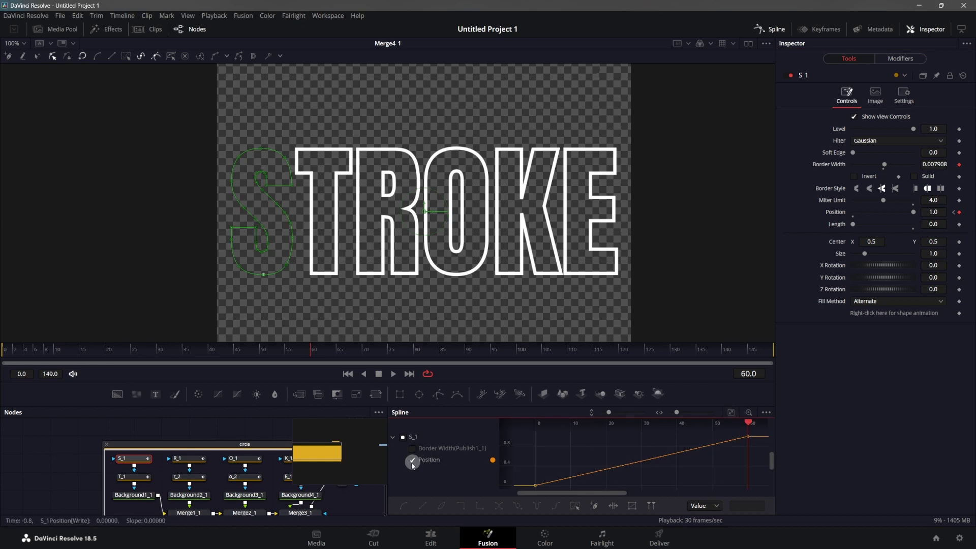
pyautogui.click(575, 505)
pyautogui.click(403, 506)
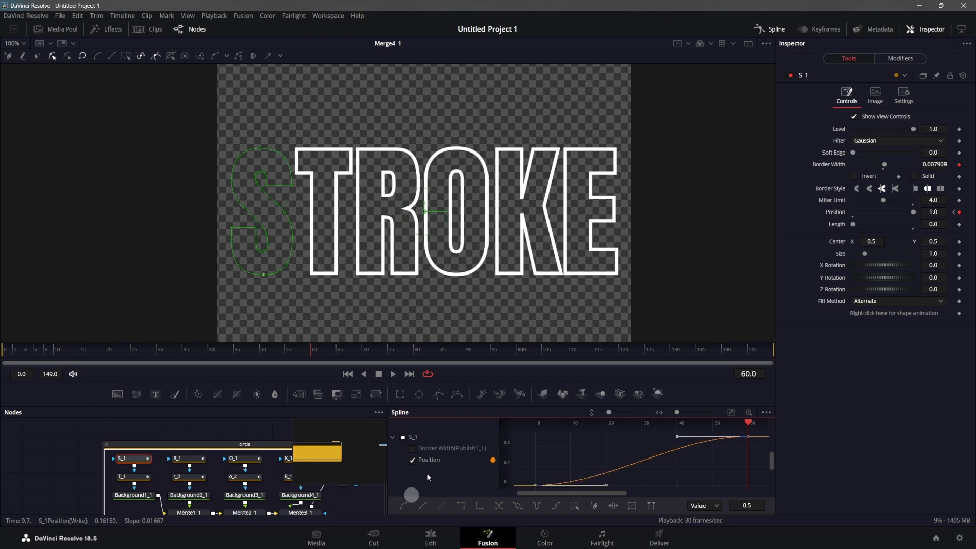
pyautogui.click(771, 29)
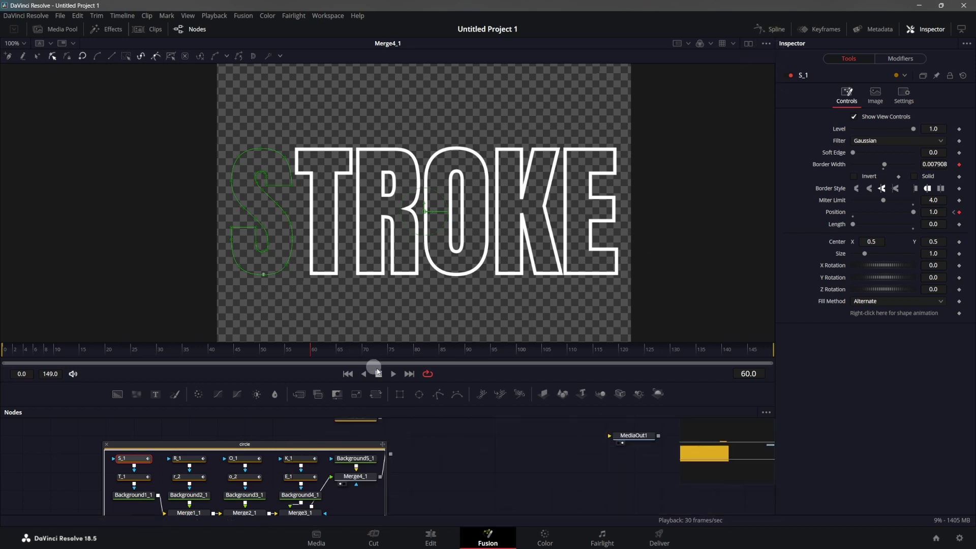
# - Play the animation to check the dot's travel around the S outline
pyautogui.click(456, 468)
pyautogui.press('space')
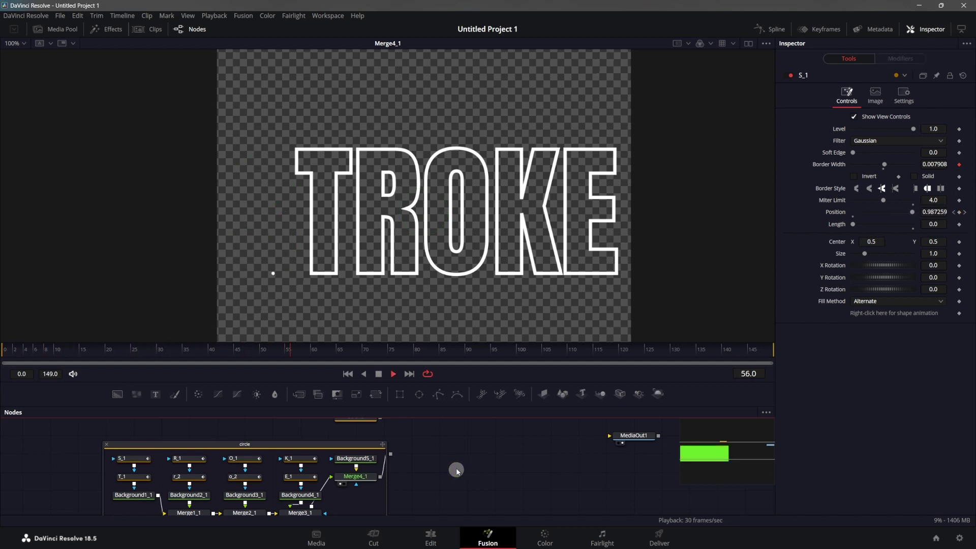
pyautogui.press('space')
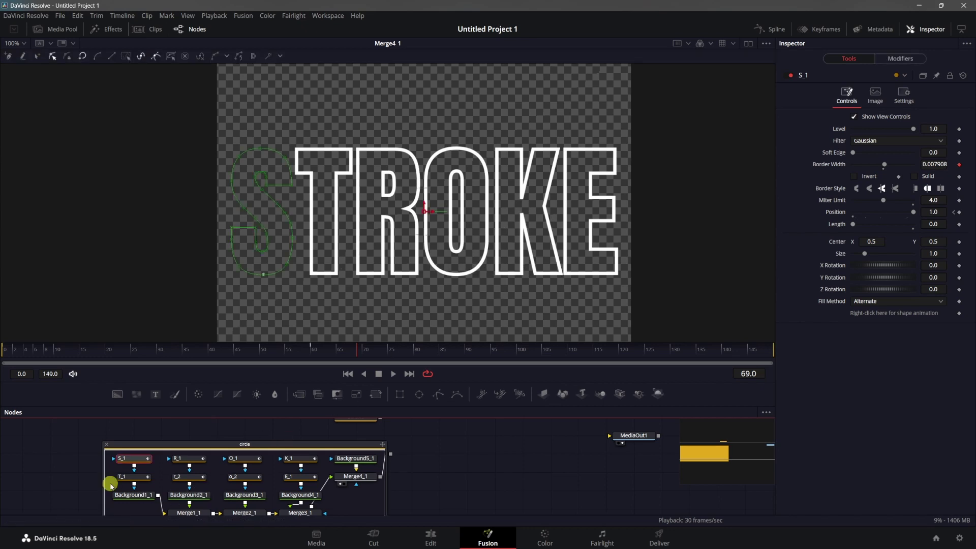
# - Select all the letter masks in the circle group except S_1
pyautogui.moveTo(108, 483); pyautogui.dragTo(298, 457)
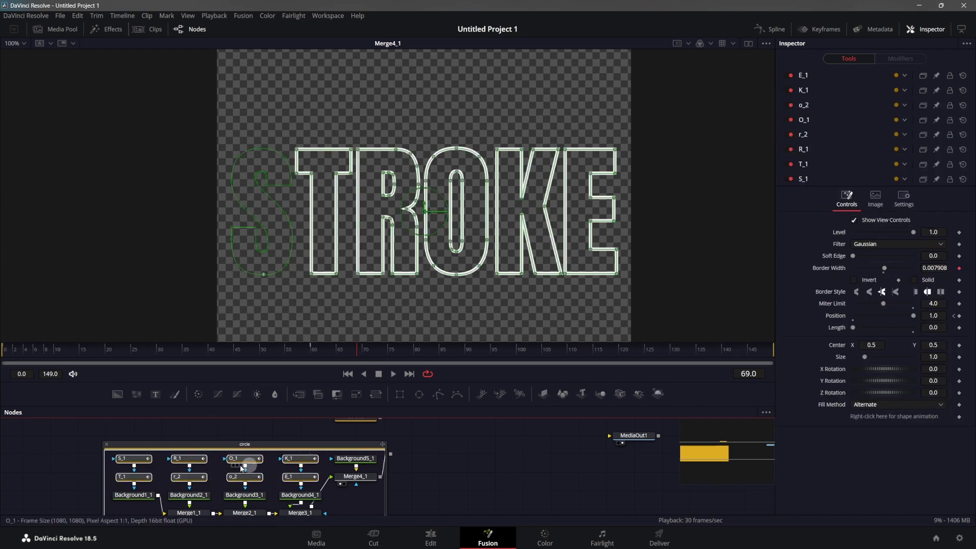
pyautogui.keyDown('ctrl'); pyautogui.click(136, 459); pyautogui.keyUp('ctrl')
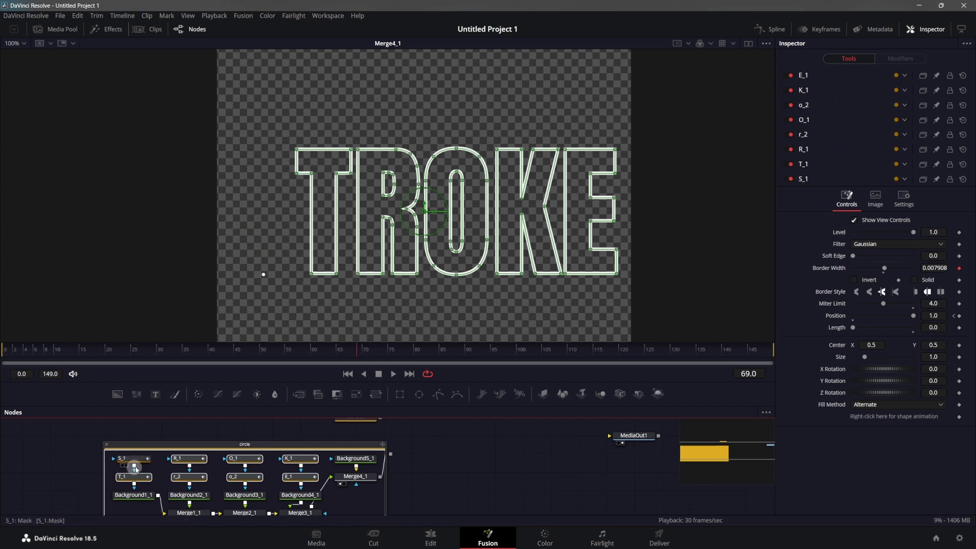
pyautogui.click(261, 273)
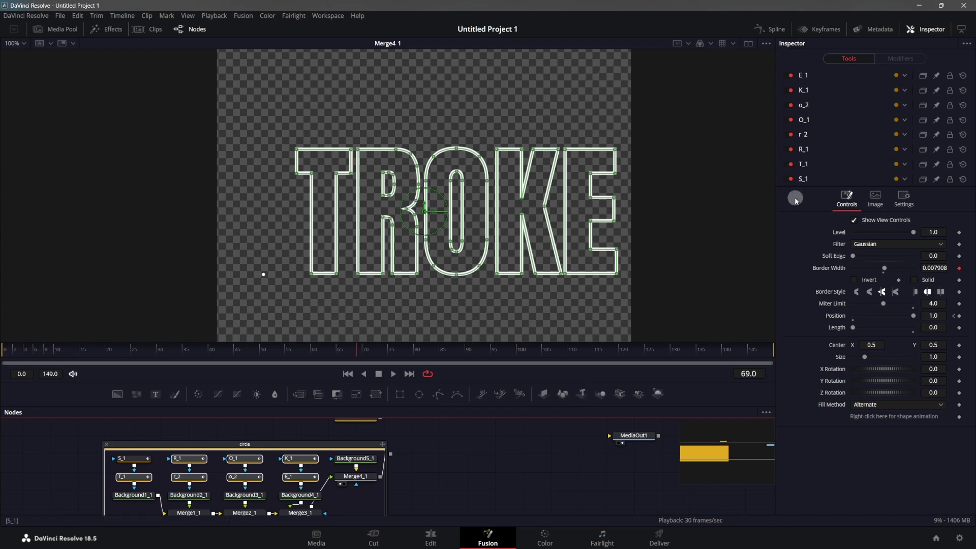
pyautogui.click(847, 82)
pyautogui.click(832, 293)
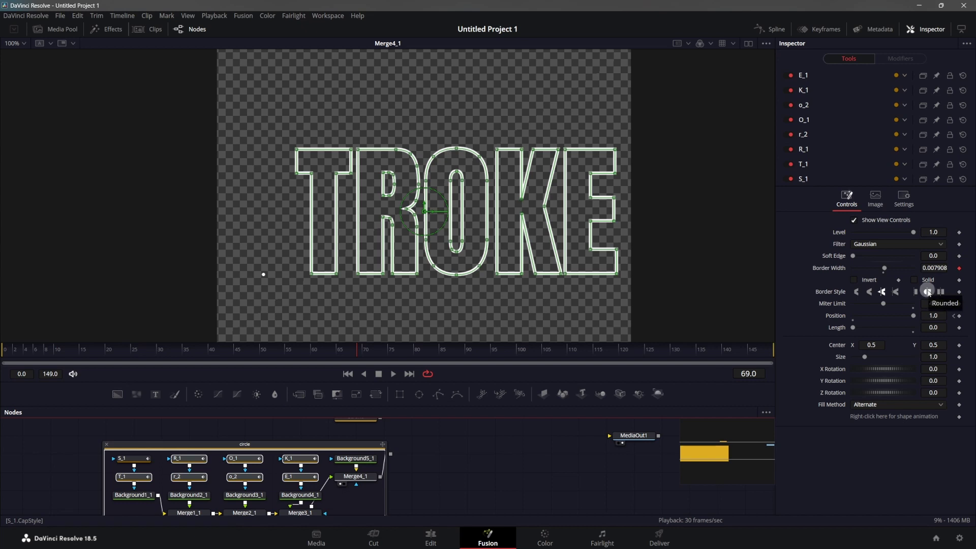
pyautogui.click(808, 182)
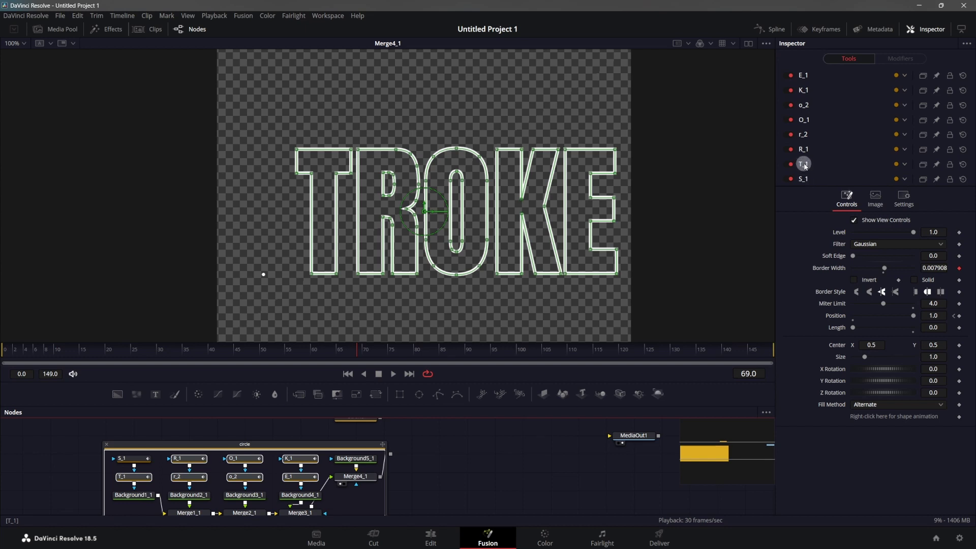
# - Set T_1's Length to 0.0 with the Rounded border cap, and connect its Position to S_1's Position
pyautogui.click(803, 164)
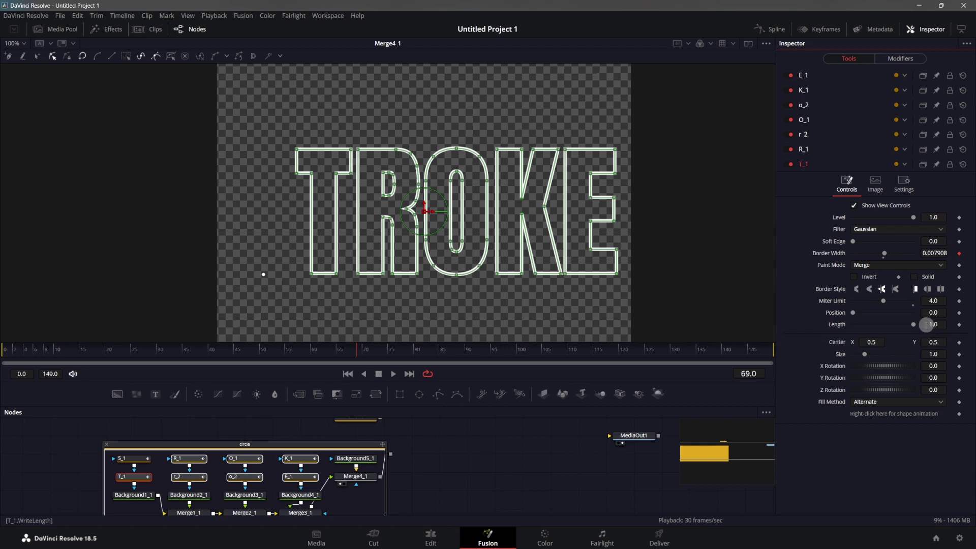
pyautogui.moveTo(913, 324); pyautogui.dragTo(853, 324)
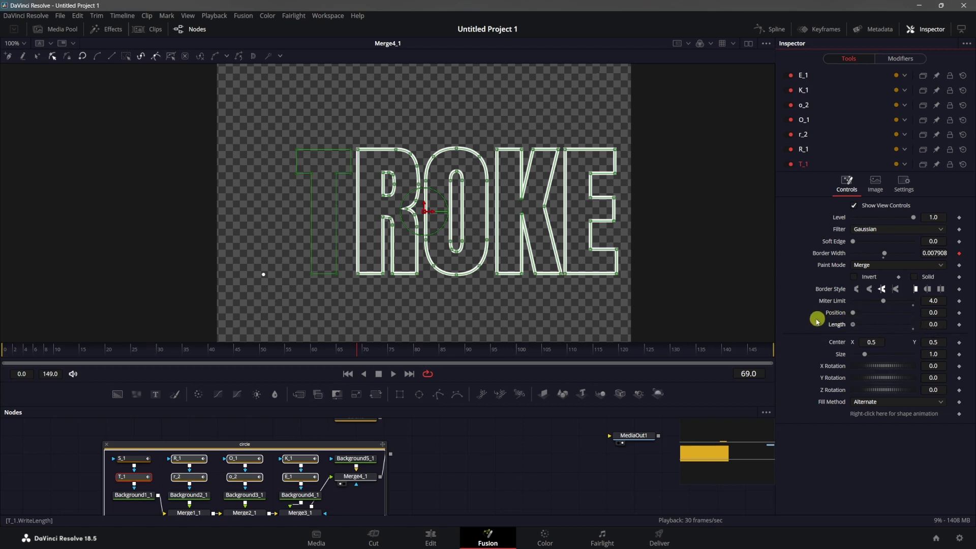
pyautogui.click(925, 290)
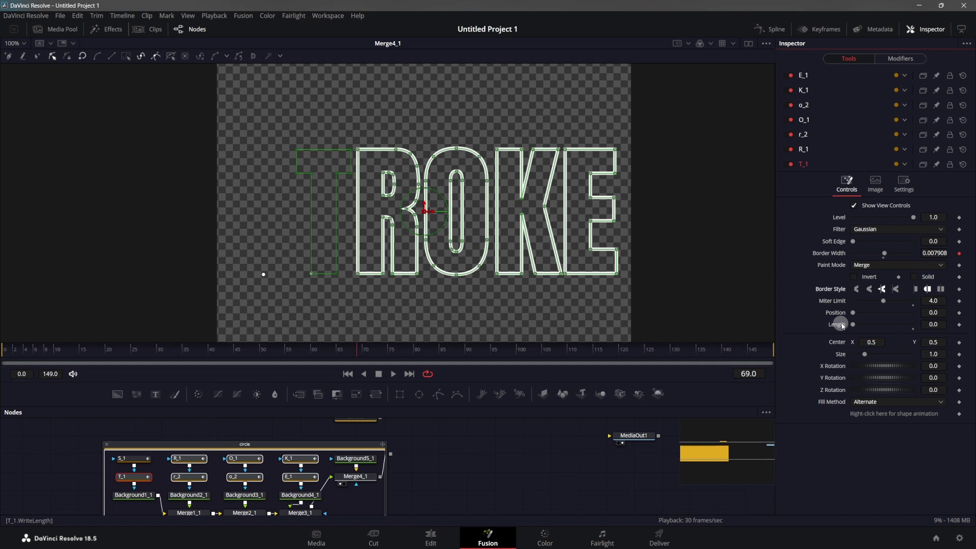
pyautogui.click(927, 289)
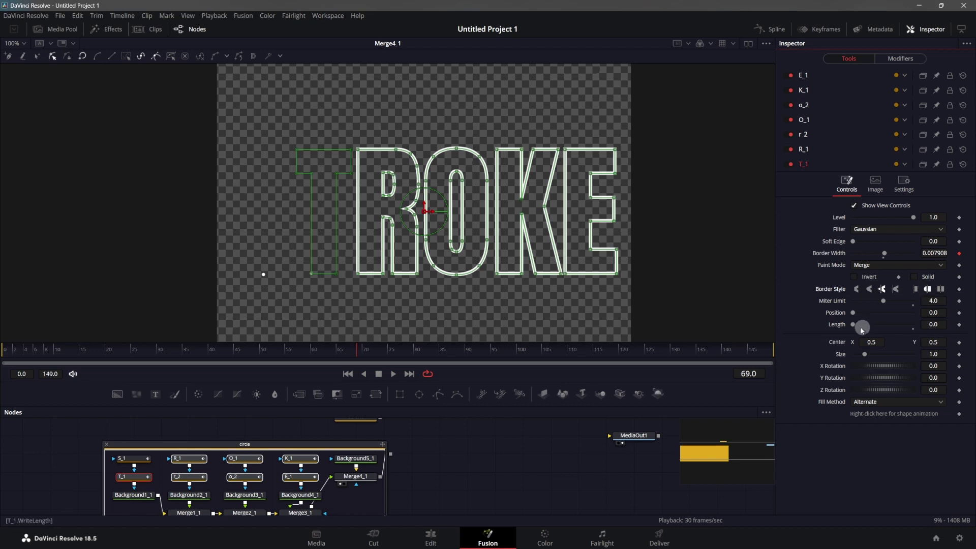
pyautogui.rightClick(838, 313)
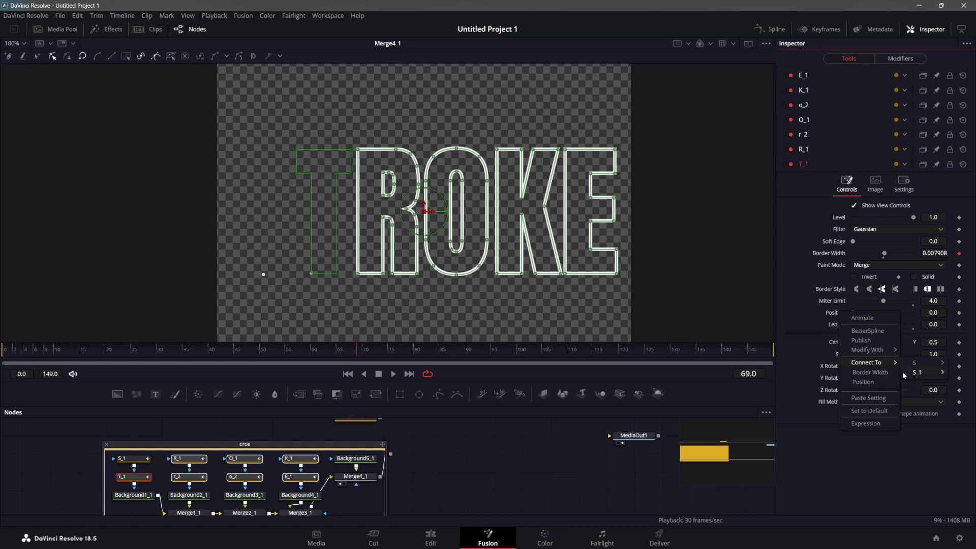
pyautogui.click(865, 382)
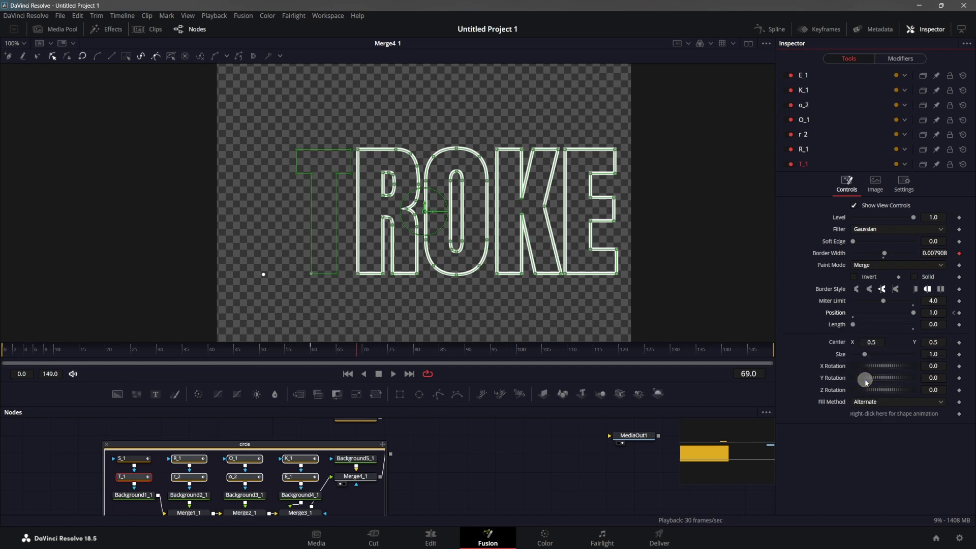
# - Set R_1's Length to 0.0 with the Rounded border cap, and connect its Position to S_1's Position
pyautogui.click(806, 150)
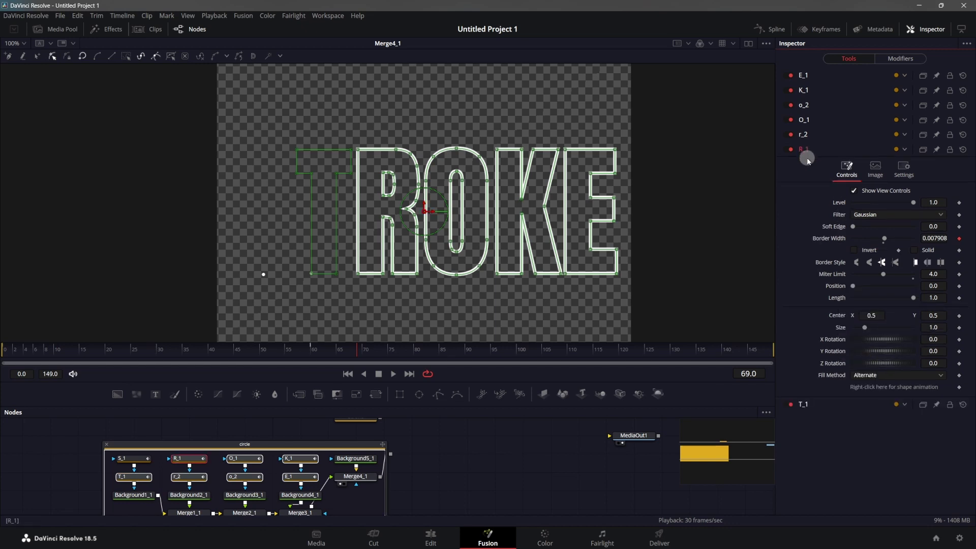
pyautogui.moveTo(913, 297); pyautogui.dragTo(830, 286)
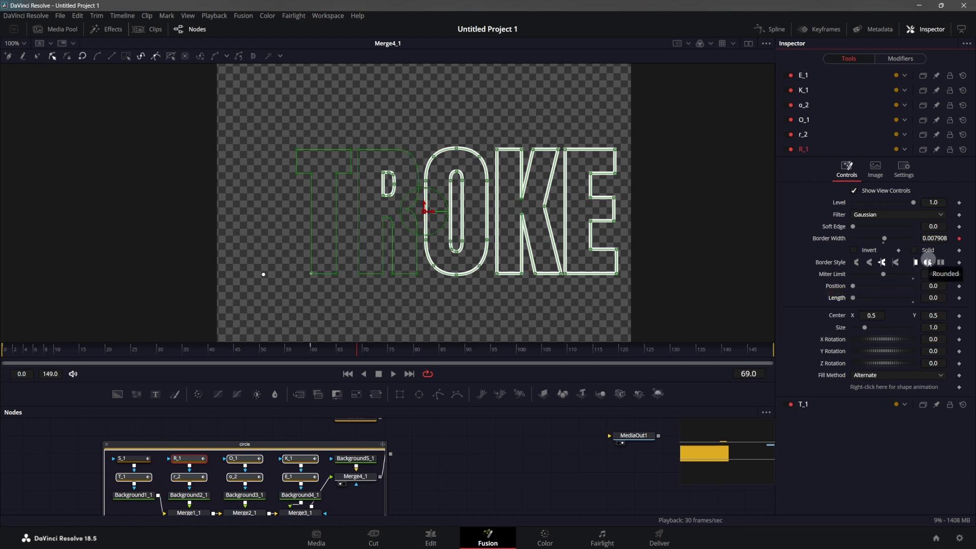
pyautogui.rightClick(835, 287)
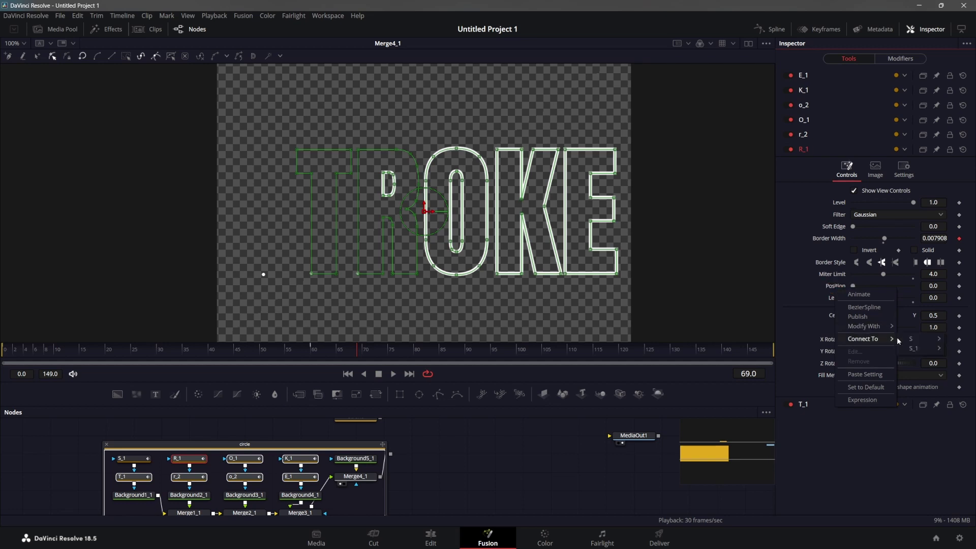
pyautogui.moveTo(920, 351)
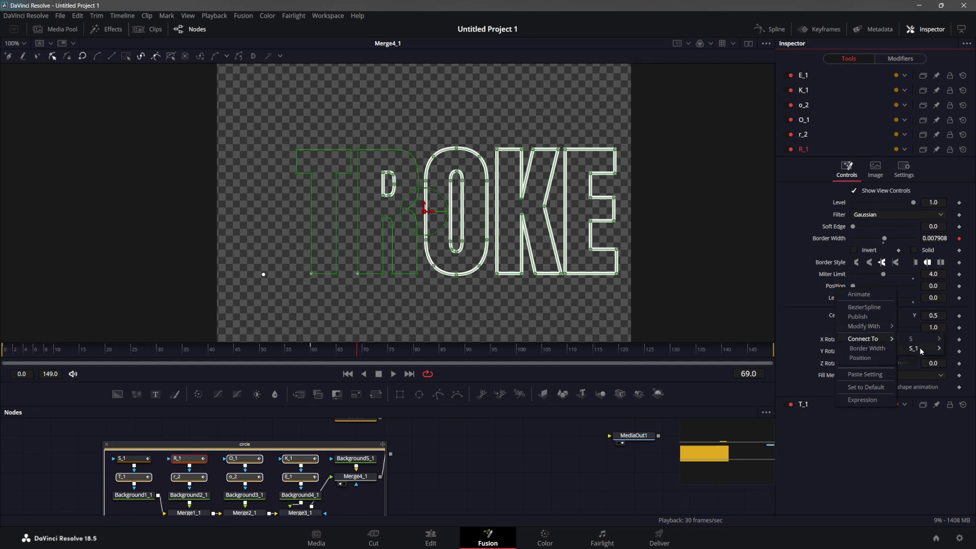
pyautogui.click(862, 357)
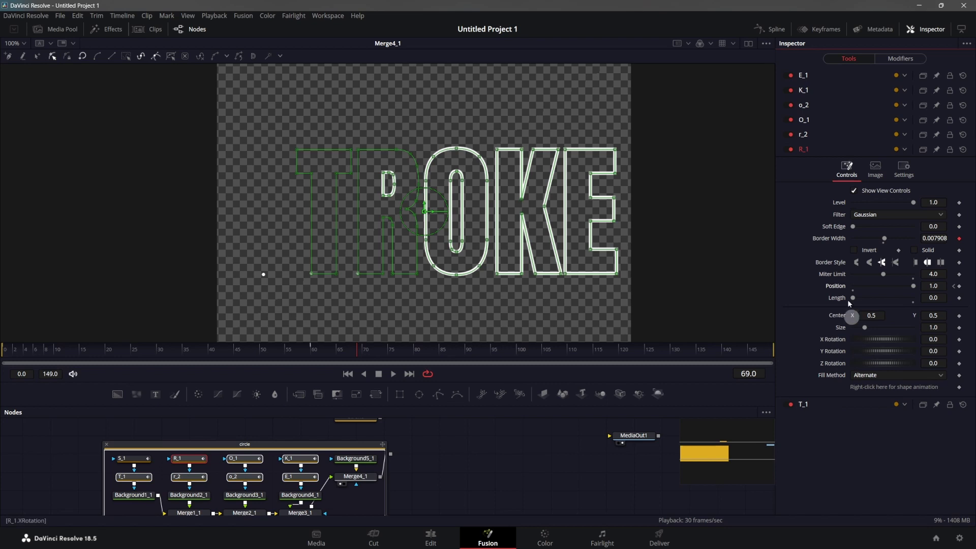
# - Set r_2's Length to 0.0 with the Rounded border cap, and connect its Position to S_1's Position
pyautogui.click(802, 135)
pyautogui.moveTo(855, 297)
pyautogui.mouseDown()
pyautogui.moveTo(911, 298)
pyautogui.moveTo(834, 287)
pyautogui.mouseUp()
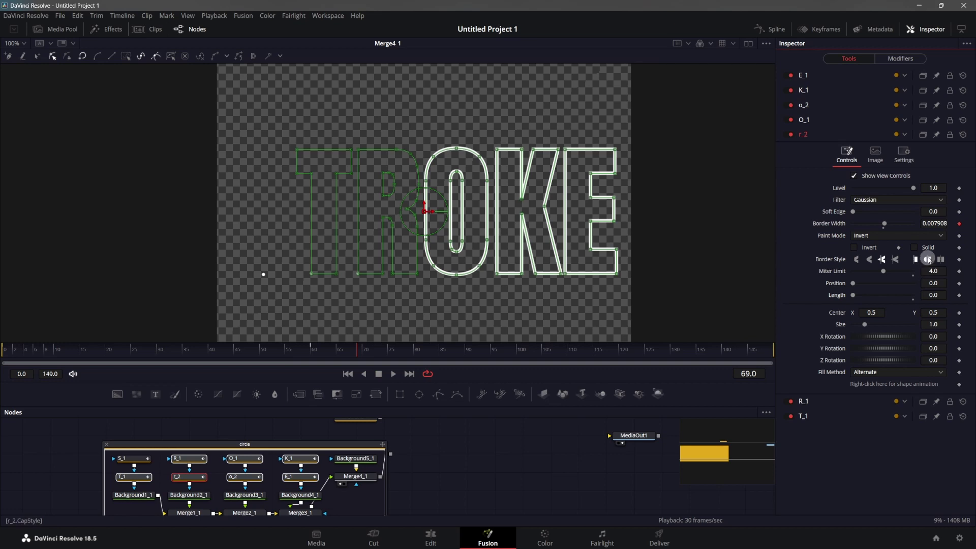
pyautogui.rightClick(834, 284)
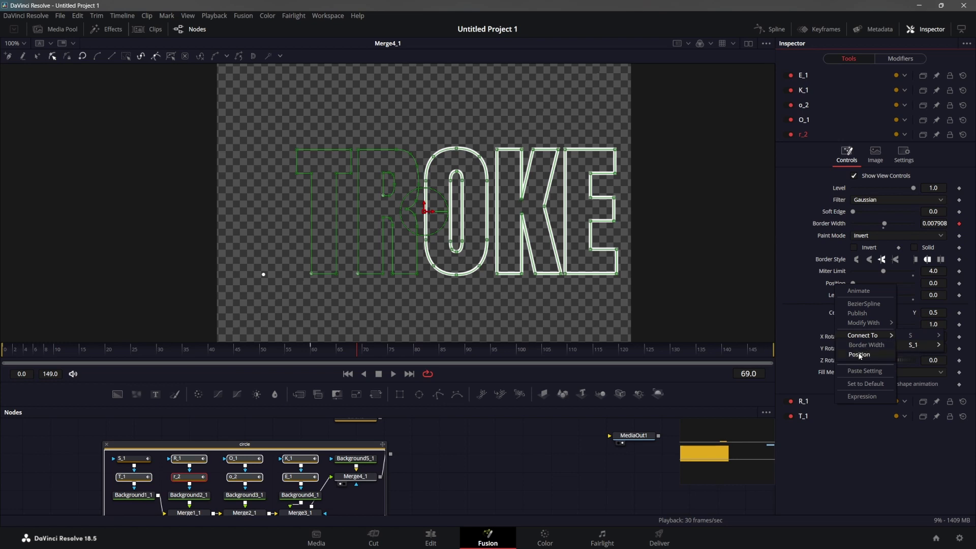
pyautogui.click(859, 355)
# - Give O_1 and o_2 a Length of 0.0 and Rounded border caps, and connect their Position values to S_1's Position
pyautogui.click(795, 121)
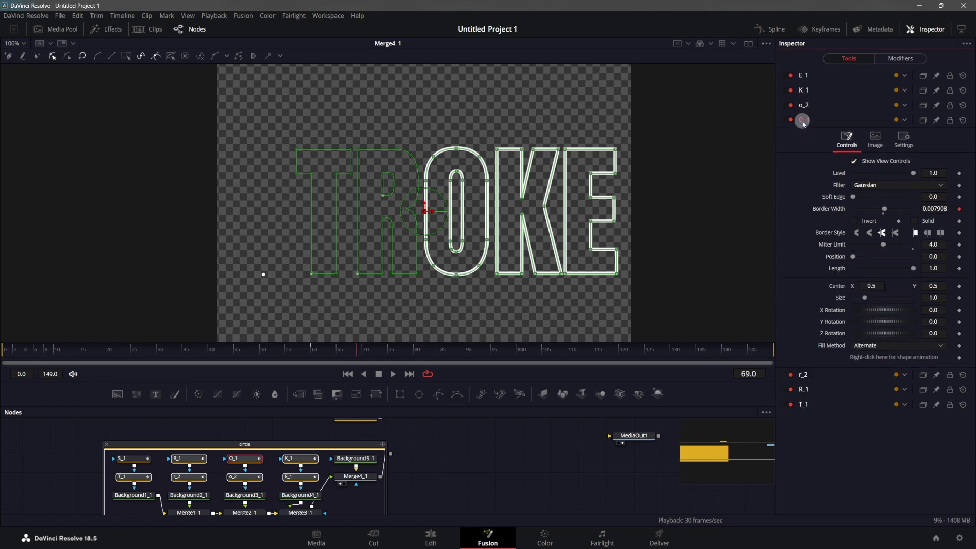
pyautogui.moveTo(913, 269); pyautogui.dragTo(847, 268)
pyautogui.rightClick(847, 258)
pyautogui.moveTo(870, 308)
pyautogui.click(925, 318)
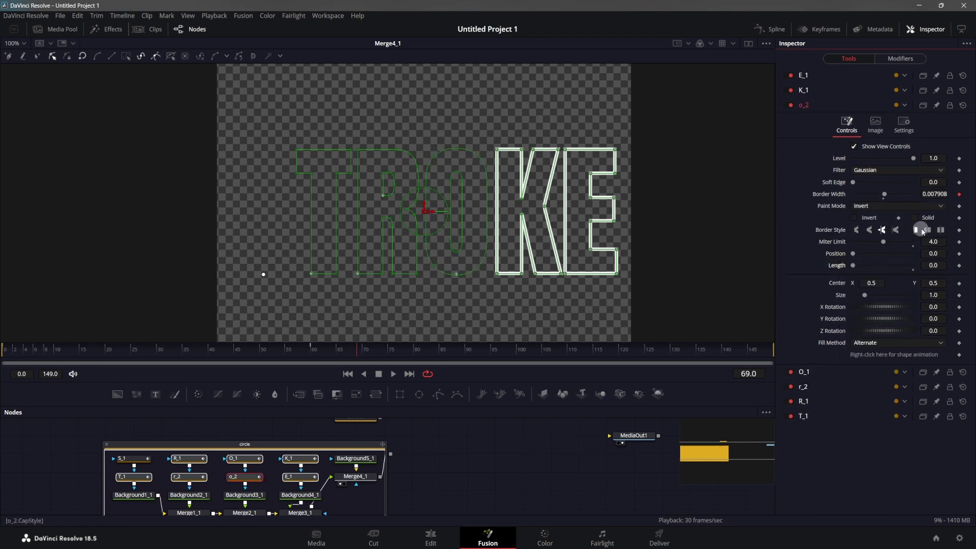
# - Set K_1's Length to 0.0 with the Rounded border cap, and connect its Position to S_1's Position
pyautogui.click(794, 90)
pyautogui.moveTo(908, 241); pyautogui.dragTo(854, 238)
pyautogui.rightClick(847, 226)
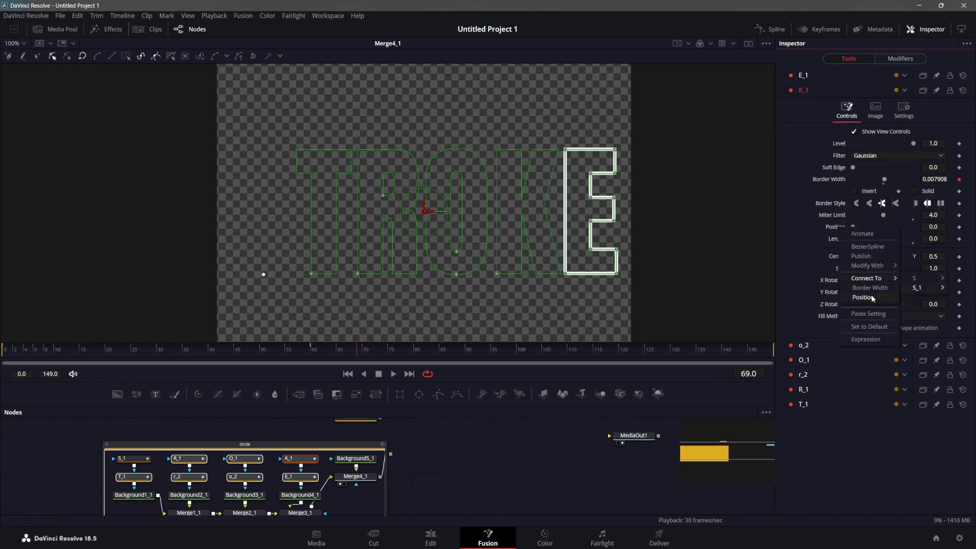
pyautogui.click(919, 289)
# - Set E_1's Length to 0.0 with the Rounded border cap, and connect its Position to S_1's Position
pyautogui.click(798, 75)
pyautogui.moveTo(913, 236); pyautogui.dragTo(854, 235)
pyautogui.rightClick(848, 223)
pyautogui.moveTo(876, 292)
pyautogui.click(917, 287)
# - Play the animation from frame 0 to check the travel of all the letter dots, and return to the start
pyautogui.click(347, 374)
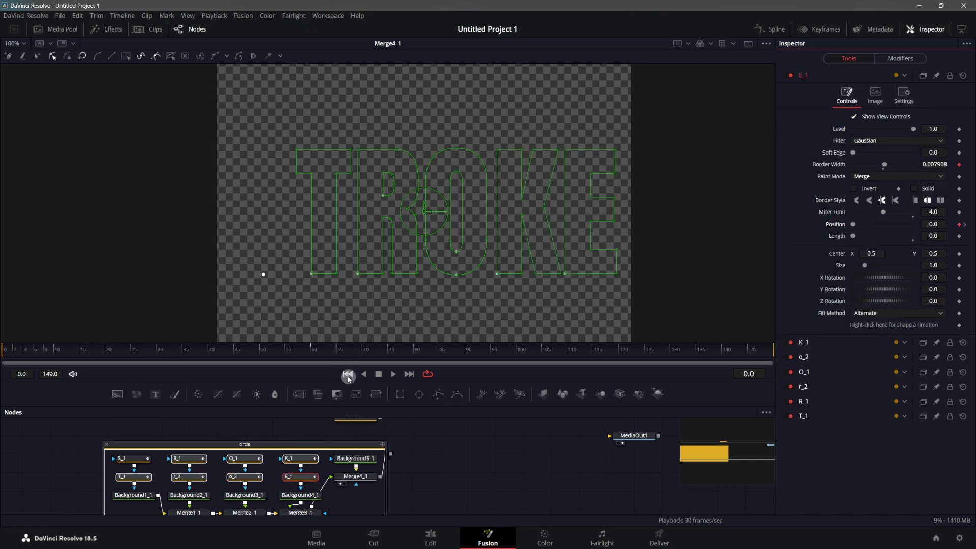
pyautogui.click(428, 451)
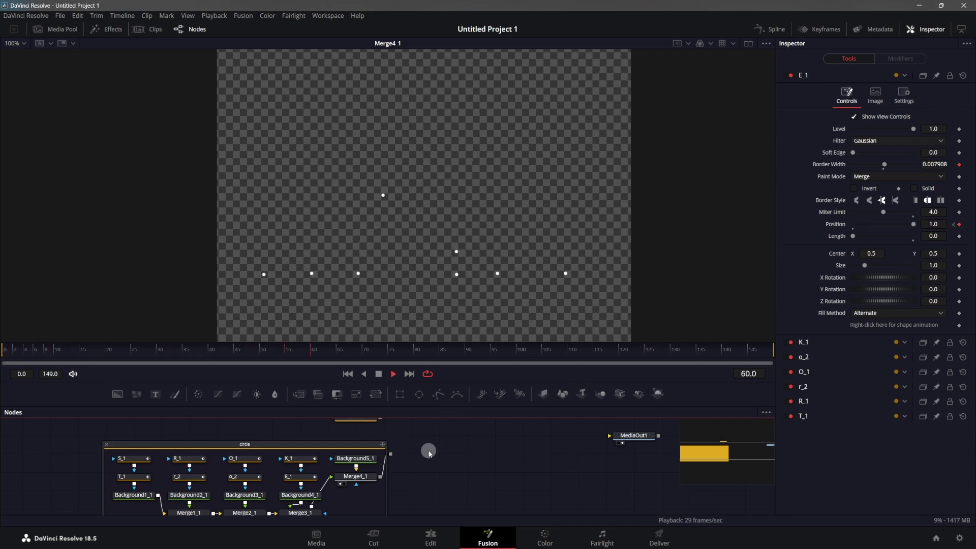
pyautogui.click(347, 374)
# - Collapse the circle group, merge it as the foreground over the Stroke group, and show the merge in the viewer
pyautogui.moveTo(244, 444)
pyautogui.mouseDown()
pyautogui.moveTo(221, 453)
pyautogui.moveTo(249, 460)
pyautogui.moveTo(355, 425)
pyautogui.mouseUp()
pyautogui.click(85, 452)
pyautogui.click(340, 465)
pyautogui.moveTo(222, 461); pyautogui.dragTo(195, 460)
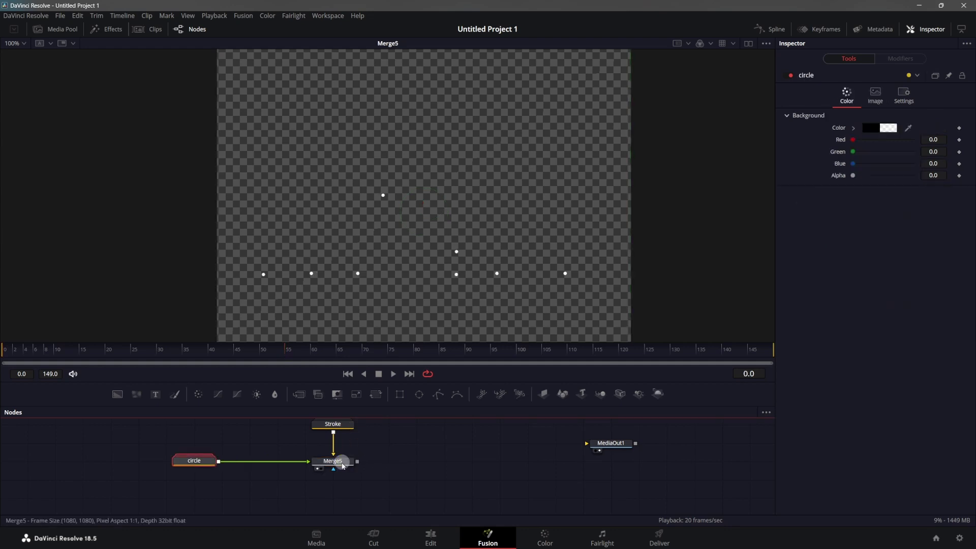
# - Play the merged animation to check the dots together with the stroke lettering
pyautogui.click(397, 250)
pyautogui.press('space')
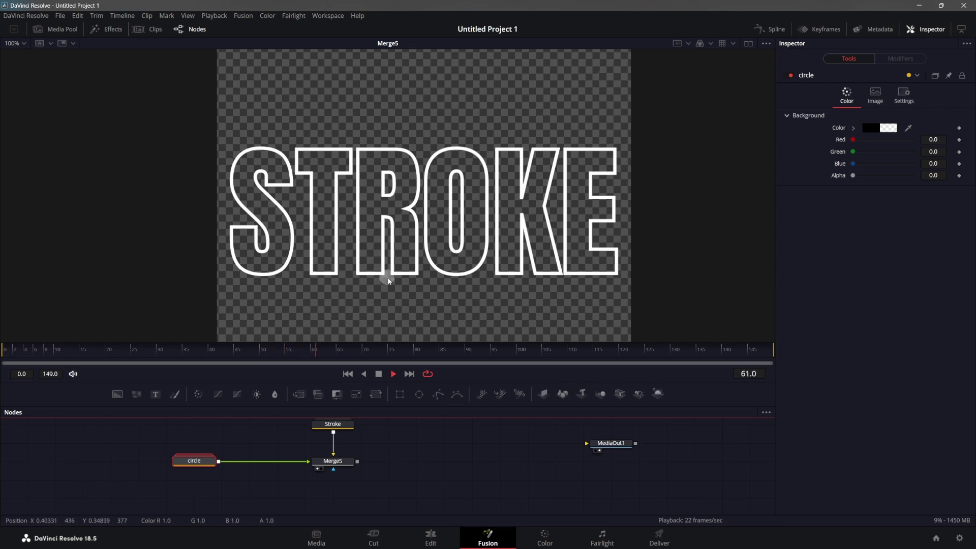
pyautogui.press('space')
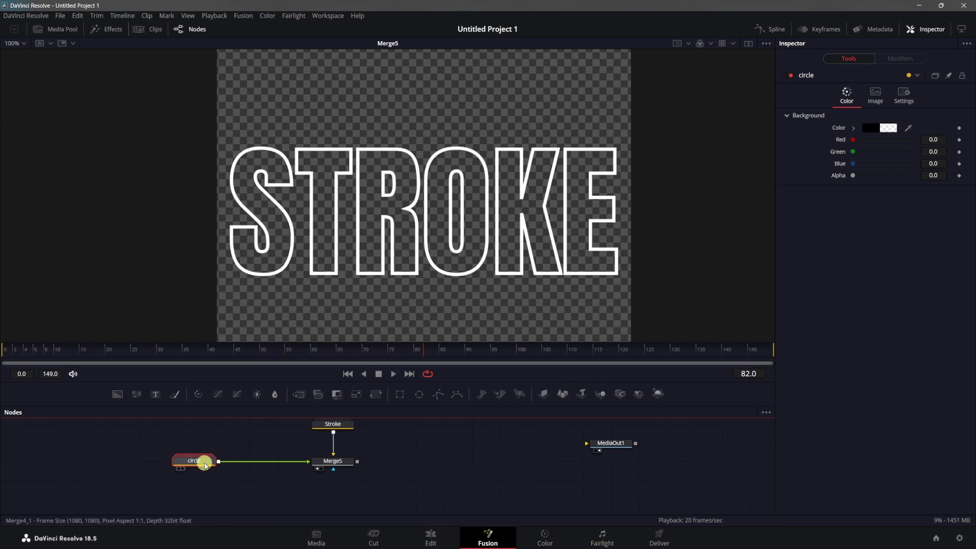
# - Add a Soft Glow after the circle group with Glow Size 3.1 and Gain 2.48
pyautogui.hotkey('shift', 'space')
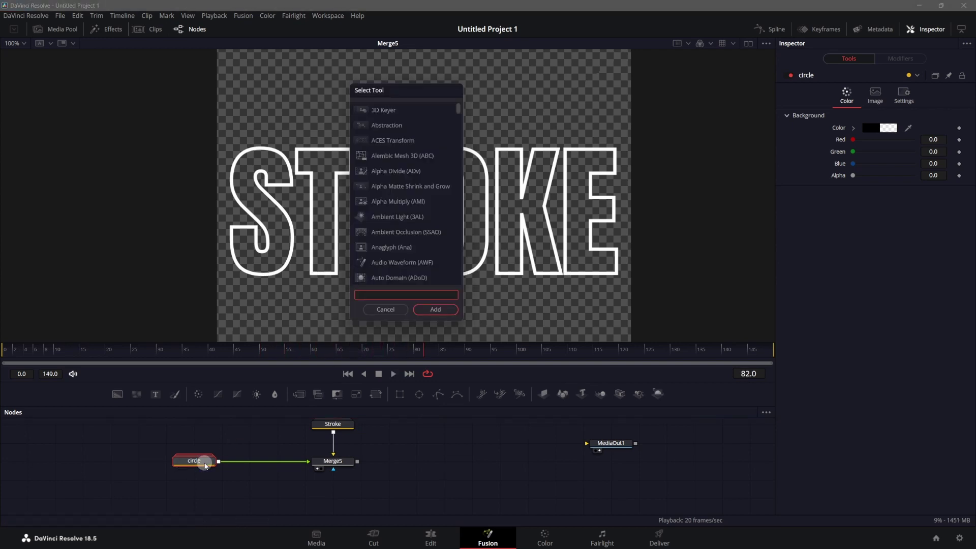
pyautogui.write('soft')
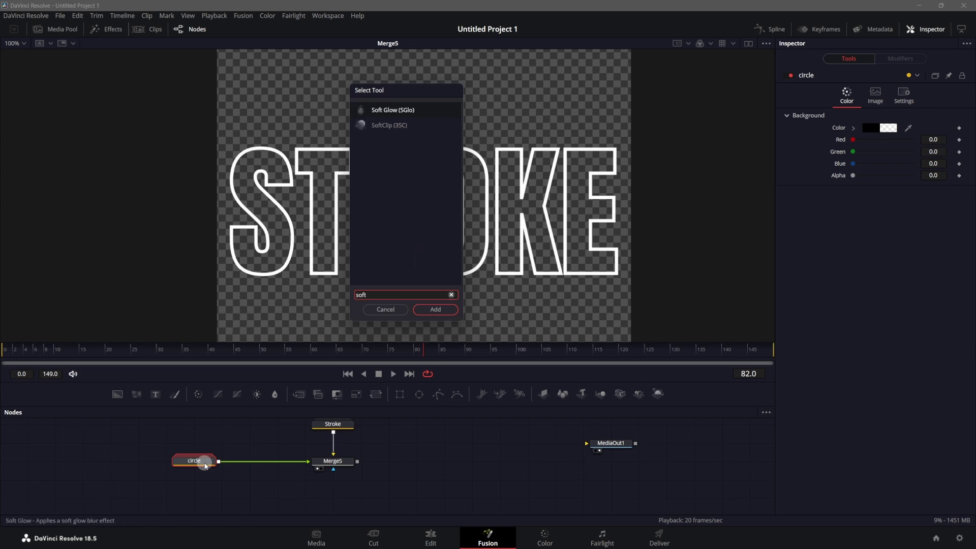
pyautogui.press('Return')
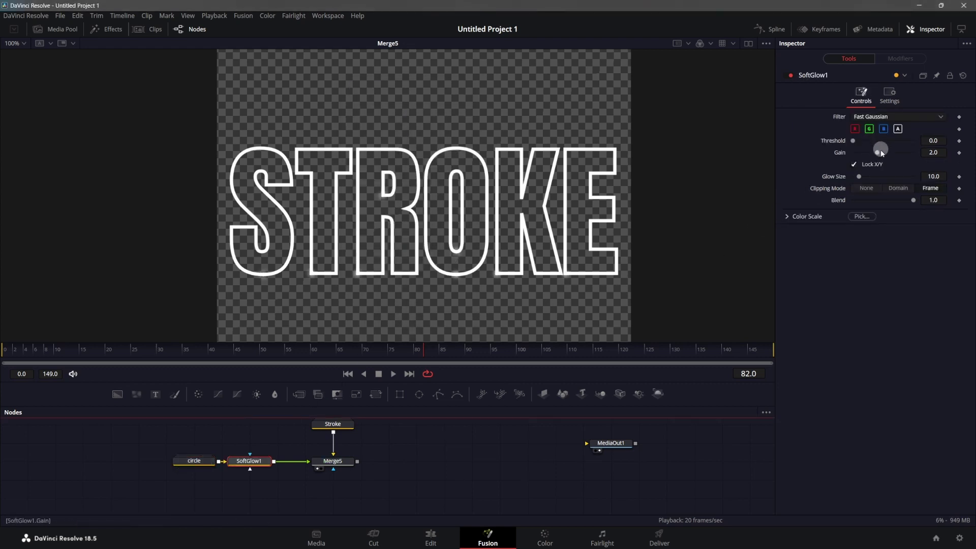
pyautogui.moveTo(860, 180); pyautogui.dragTo(862, 179)
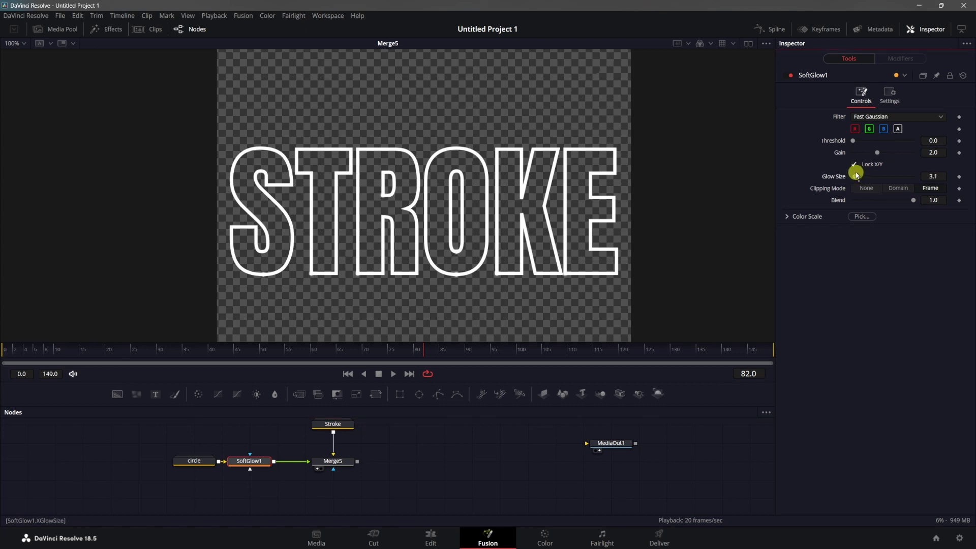
pyautogui.moveTo(881, 155); pyautogui.dragTo(883, 154)
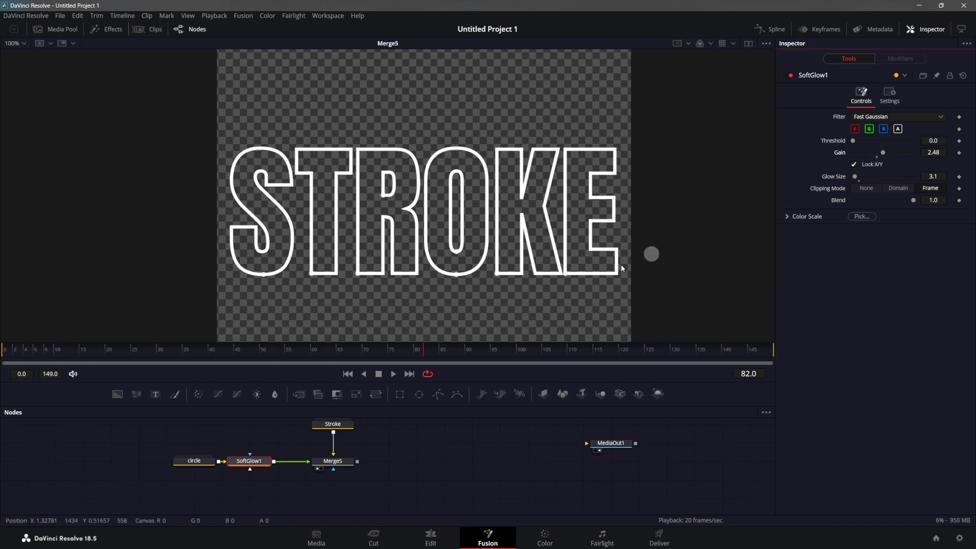
# - Make room in the node flow, insert a copy of the Soft Glow before the merge, and set the copy's Glow Size to 12.6
pyautogui.moveTo(151, 446); pyautogui.dragTo(269, 474)
pyautogui.moveTo(249, 461); pyautogui.dragTo(194, 463)
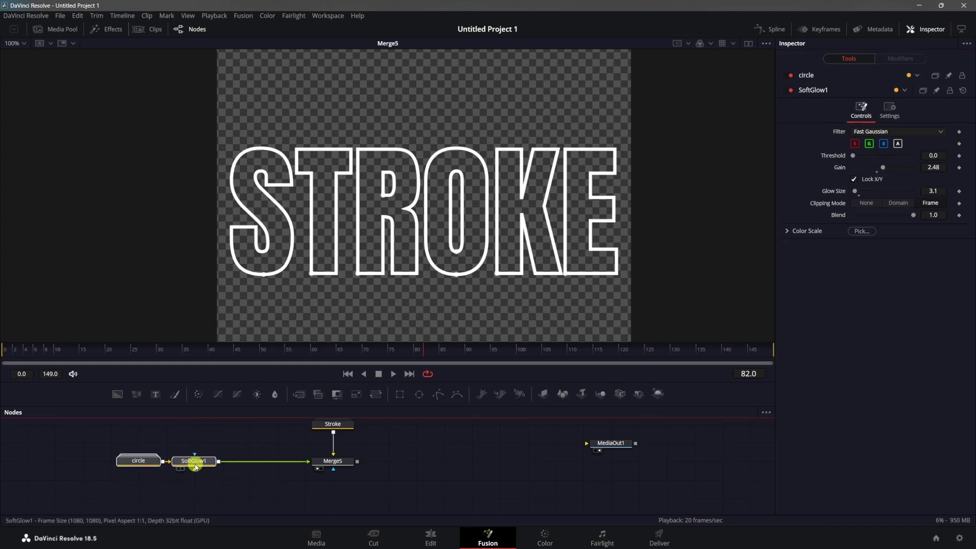
pyautogui.click(190, 487)
pyautogui.click(211, 459)
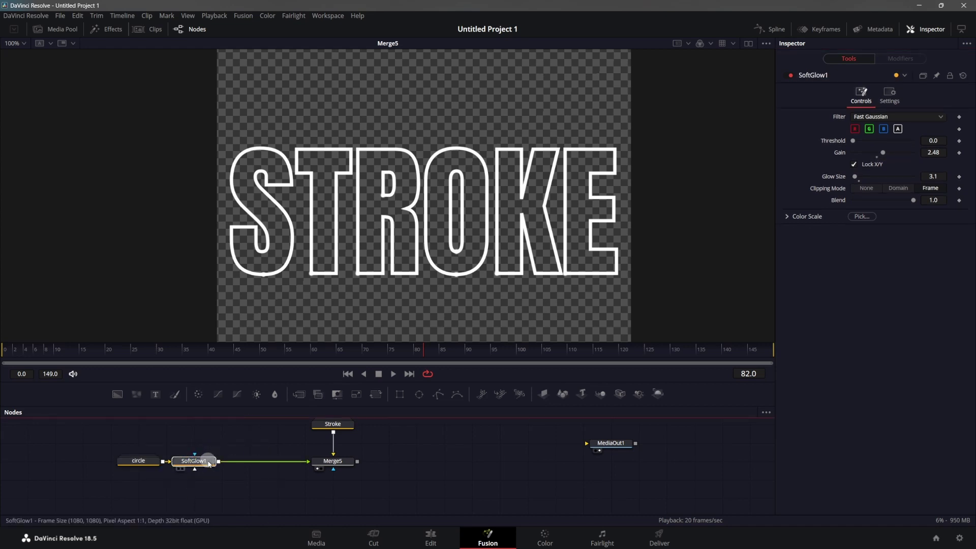
pyautogui.hotkey('ctrl', 'v')
pyautogui.moveTo(196, 480); pyautogui.dragTo(195, 467)
pyautogui.hotkey('ctrl', 'v')
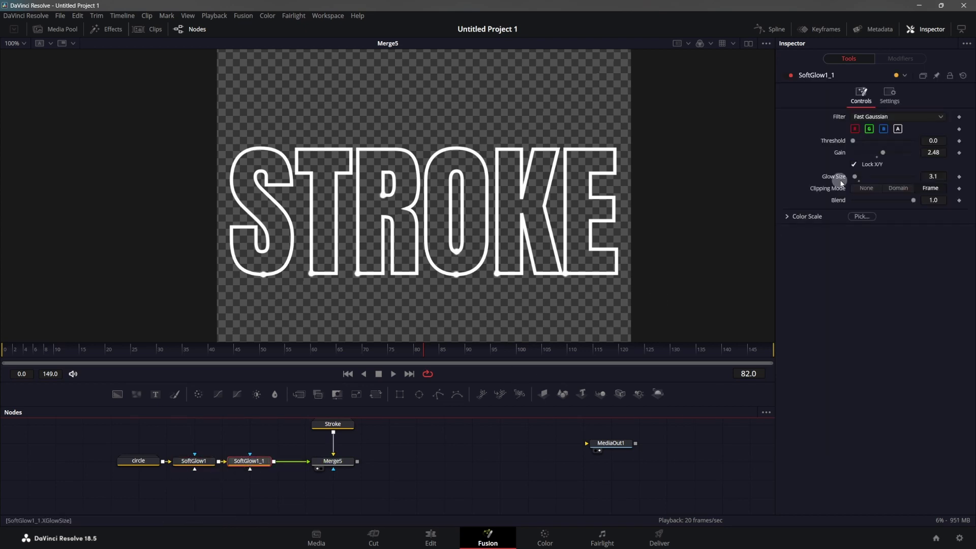
pyautogui.moveTo(855, 180); pyautogui.dragTo(861, 181)
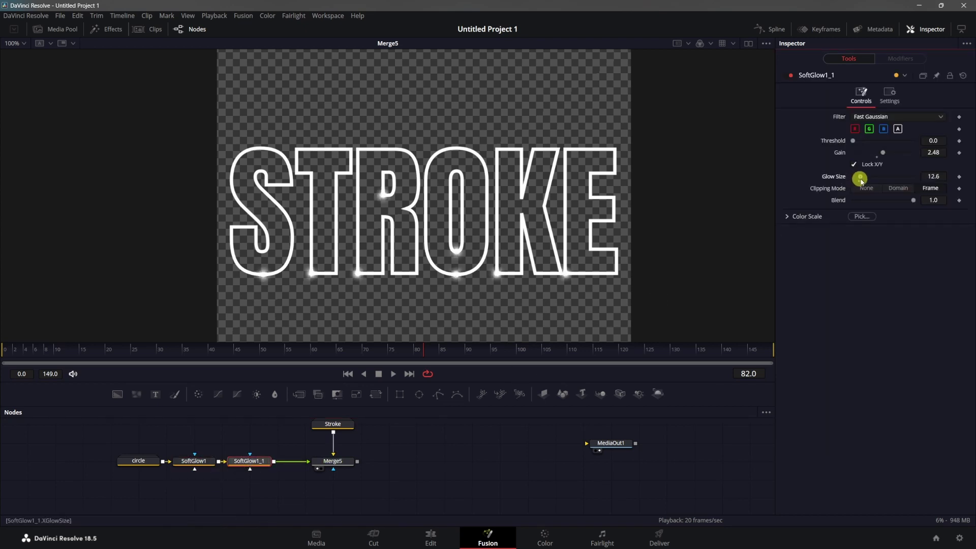
# - Turn off the viewer's checker underlay and play the merged glow animation from the first frame
pyautogui.rightClick(434, 121)
pyautogui.moveTo(522, 158)
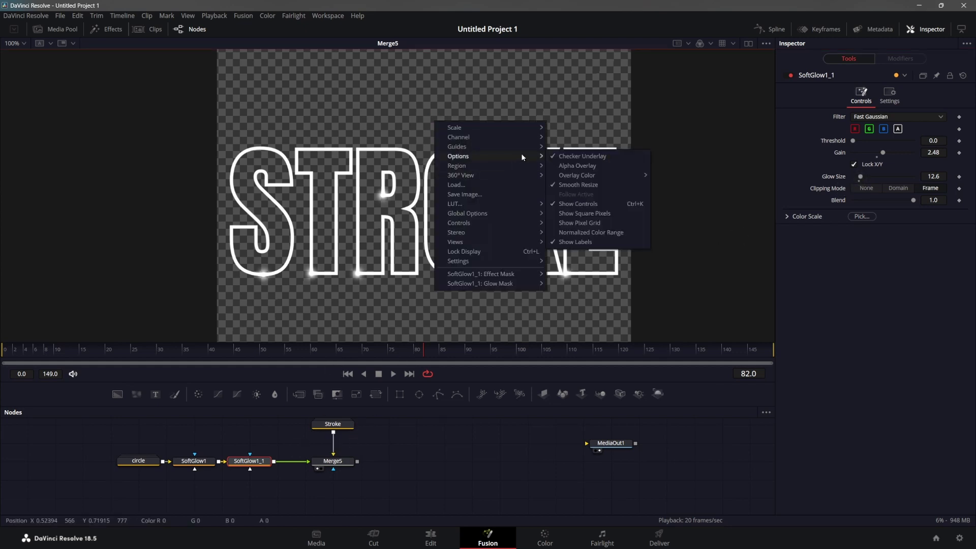
pyautogui.click(564, 158)
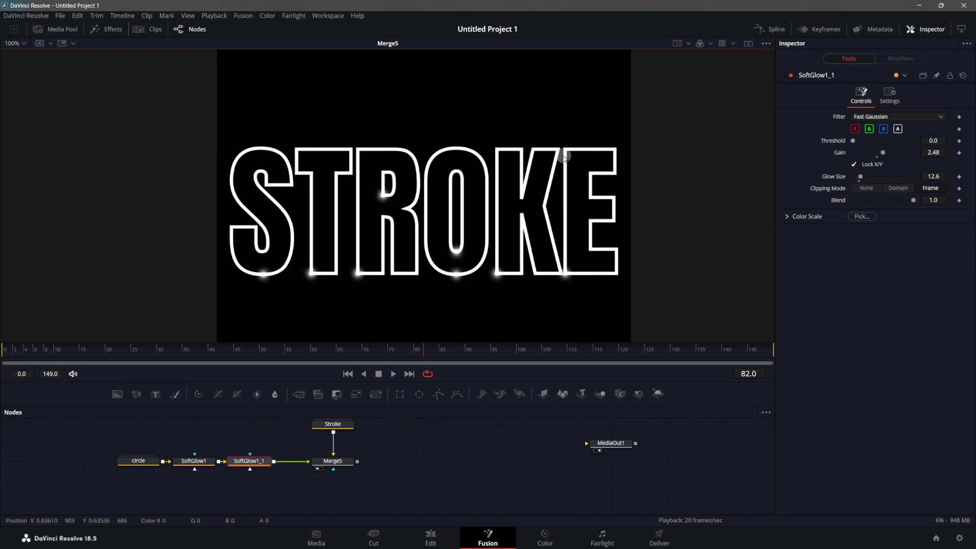
pyautogui.hotkey('ctrl', 'f')
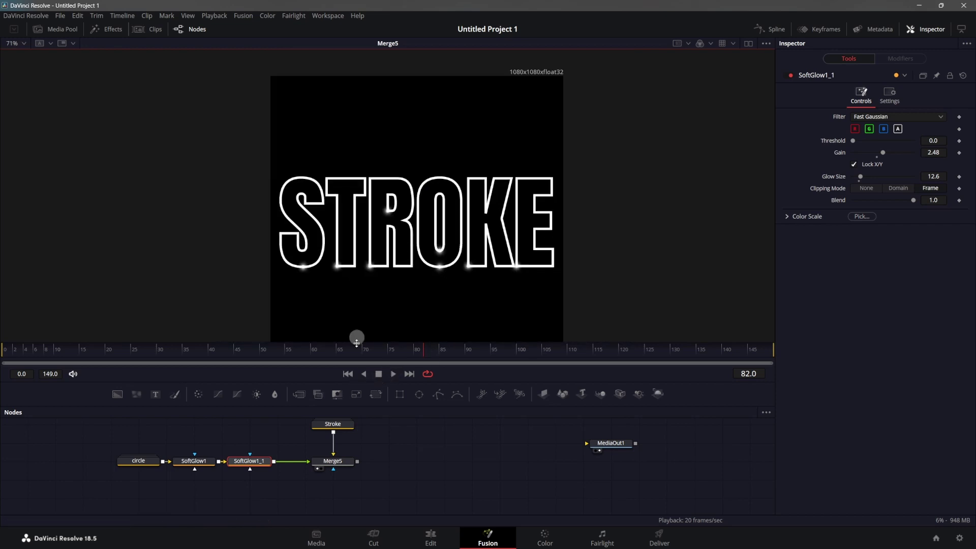
pyautogui.click(348, 374)
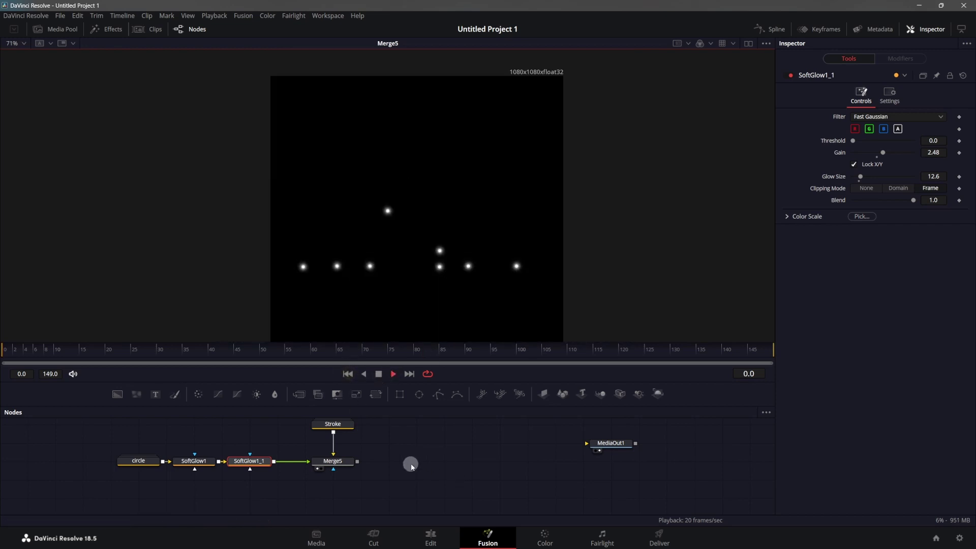
pyautogui.press('space')
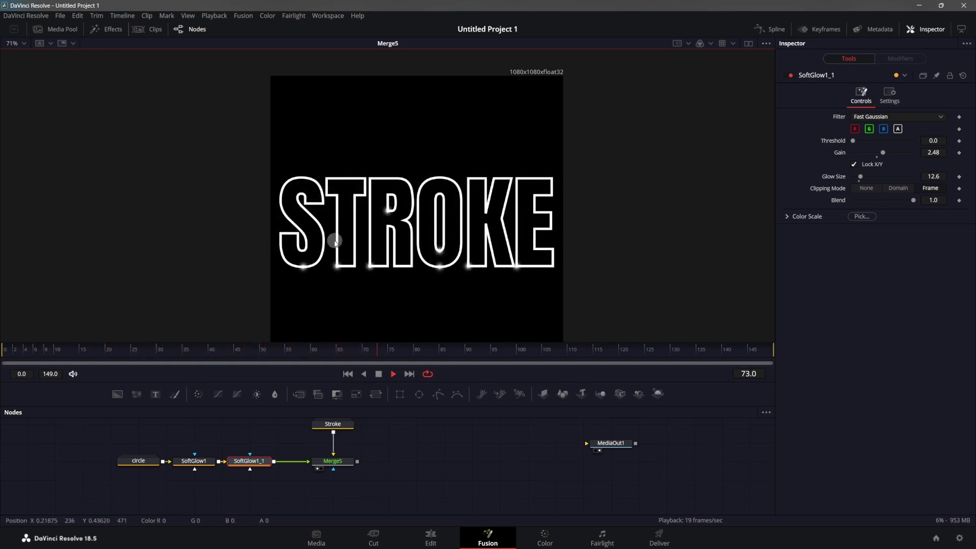
# - Add a Blend keyframe of 1.0 at frame 60 on the merge that combines the glowing dots with Stroke
pyautogui.moveTo(377, 457); pyautogui.dragTo(358, 466)
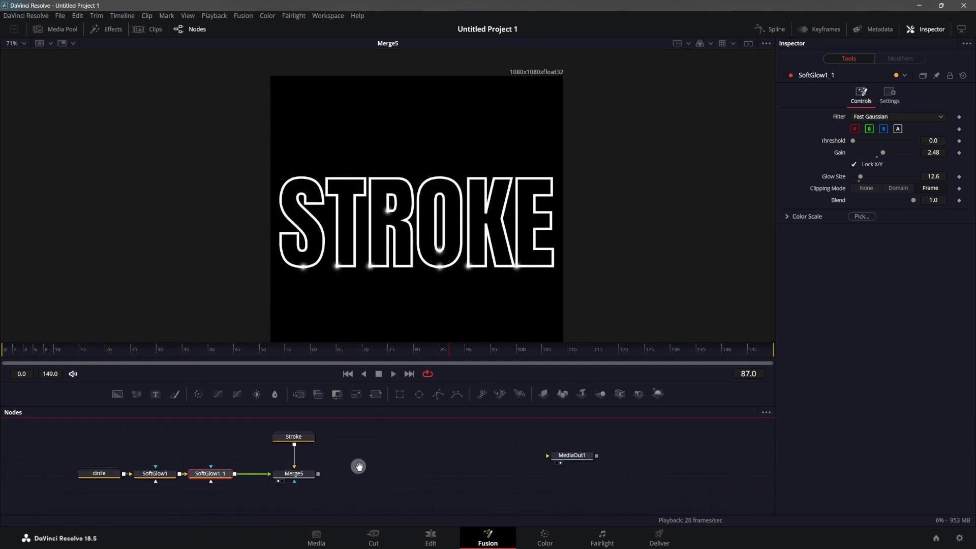
pyautogui.moveTo(287, 349); pyautogui.dragTo(362, 350)
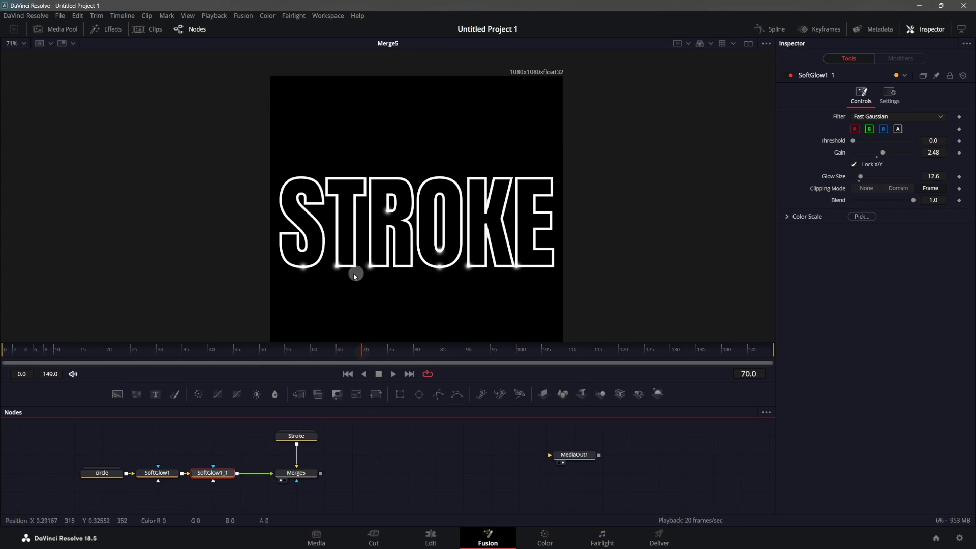
pyautogui.scroll(2, 303, 266)
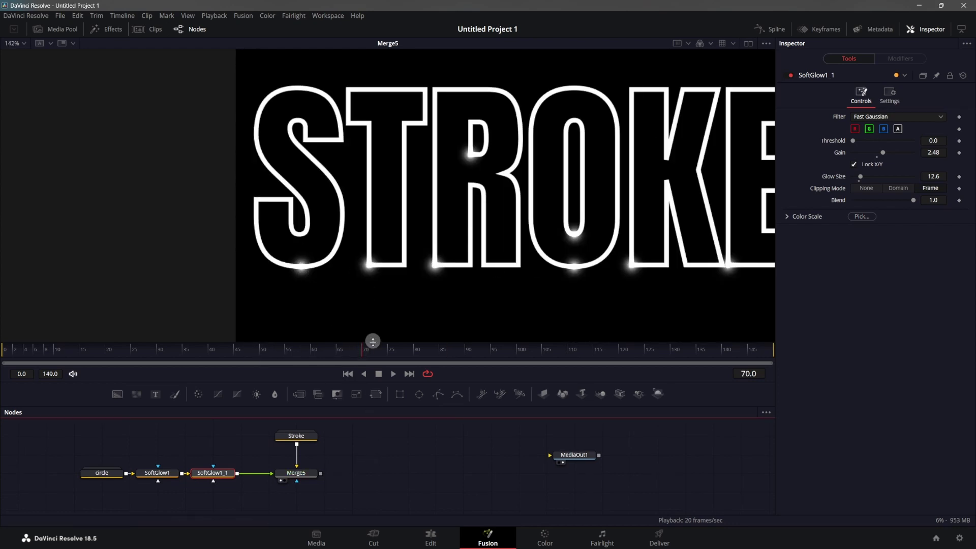
pyautogui.moveTo(361, 349); pyautogui.dragTo(317, 349)
pyautogui.click(300, 473)
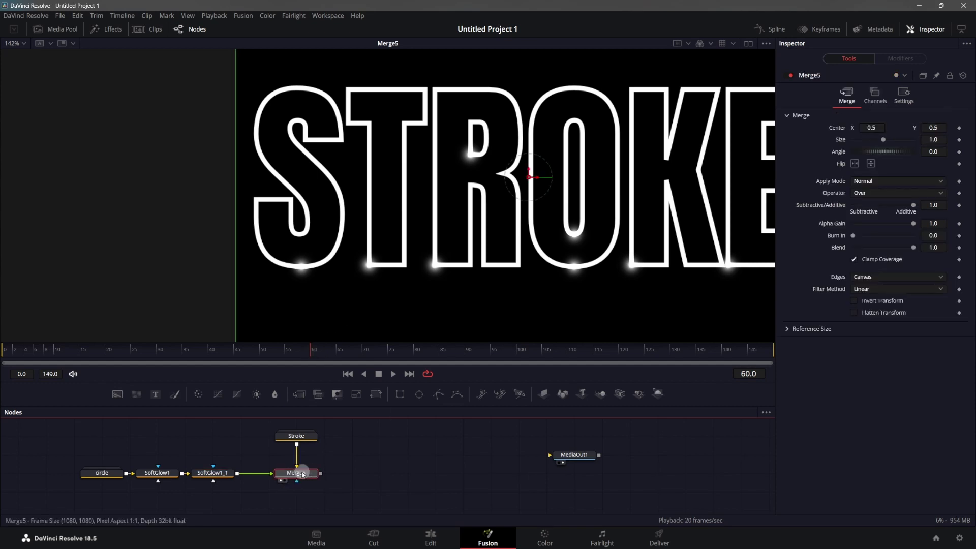
pyautogui.click(903, 95)
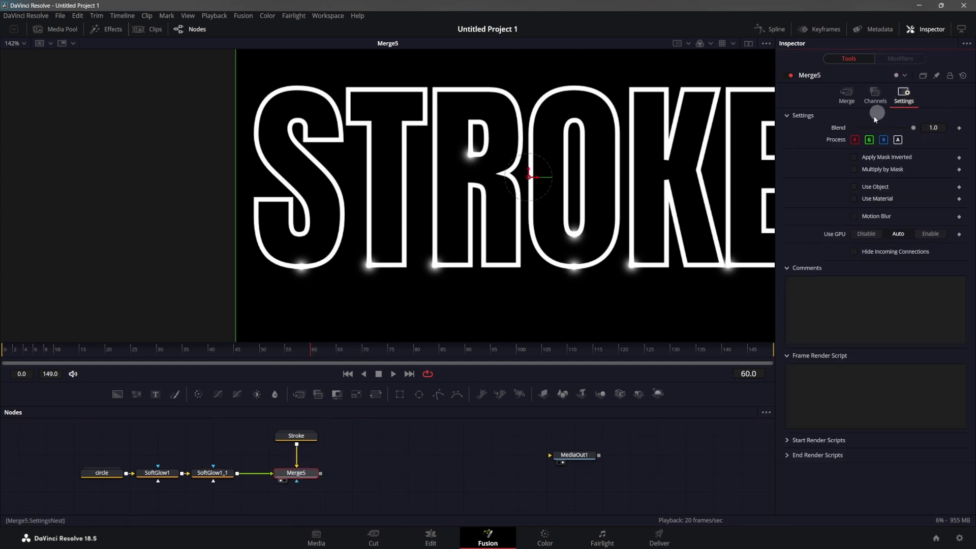
pyautogui.click(960, 128)
# - Fade the dots out by setting the merge's Blend to 0.0 at frame 65, and play back the fade
pyautogui.click(331, 350)
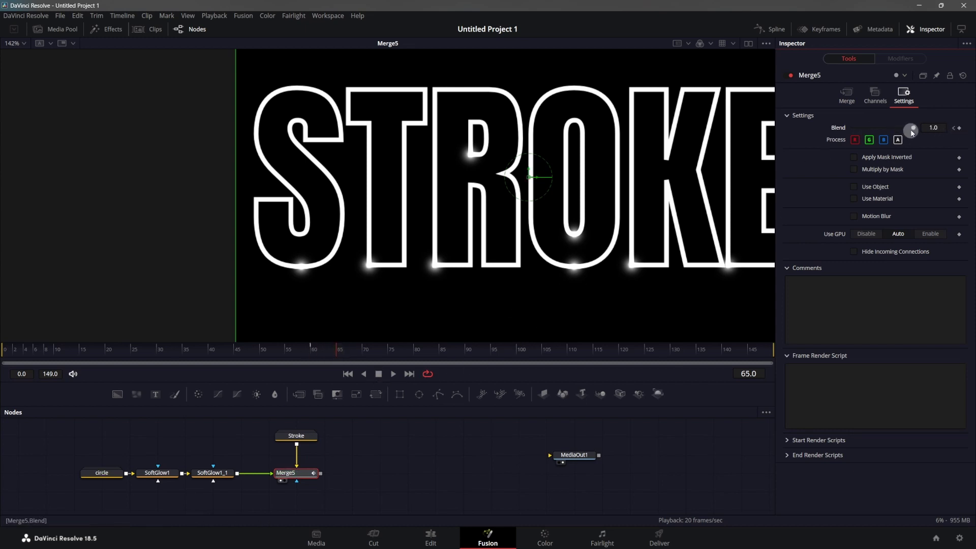
pyautogui.moveTo(911, 132); pyautogui.dragTo(806, 129)
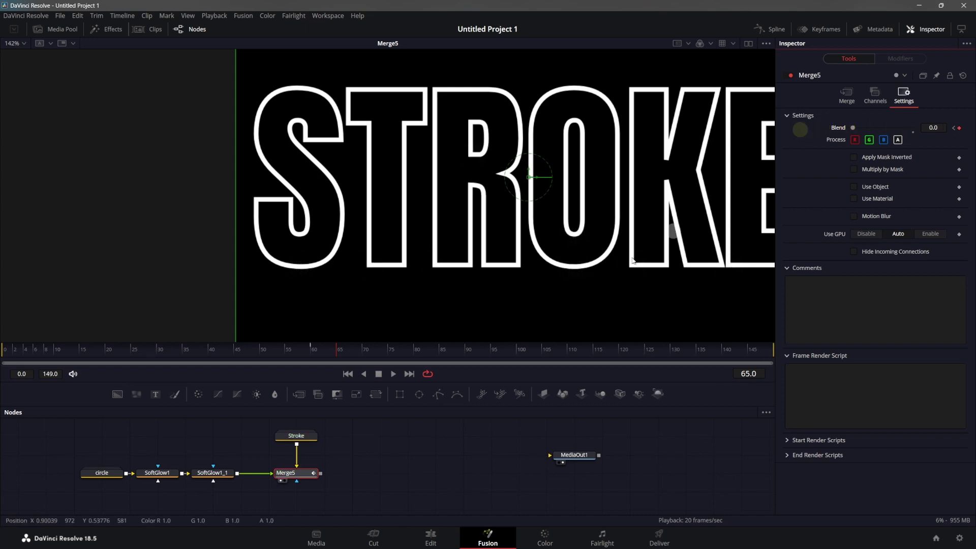
pyautogui.click(279, 350)
pyautogui.hotkey('ctrl', 'f')
pyautogui.press('space')
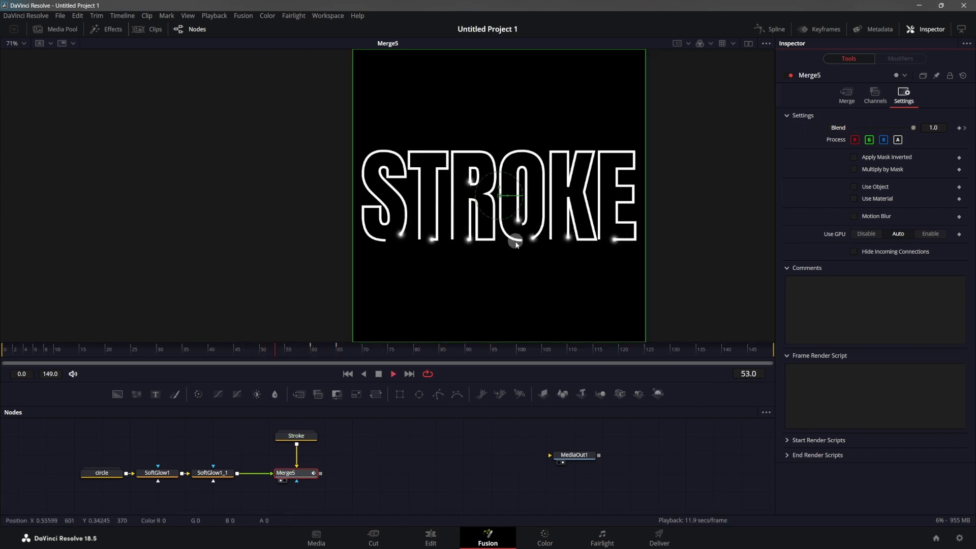
pyautogui.press('space')
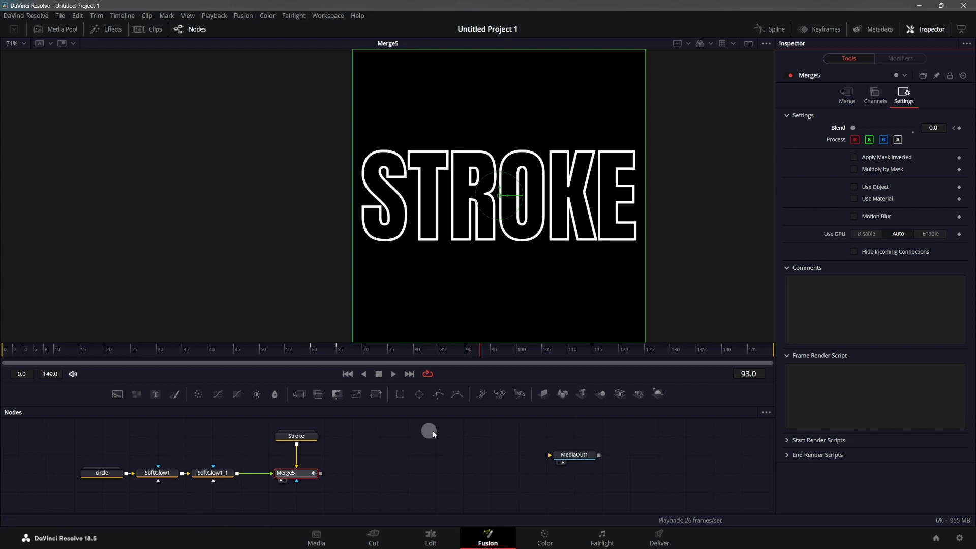
# - Add a Background node merged after the dots-and-stroke merge
pyautogui.hotkey('shift', 'space')
pyautogui.write('soft')
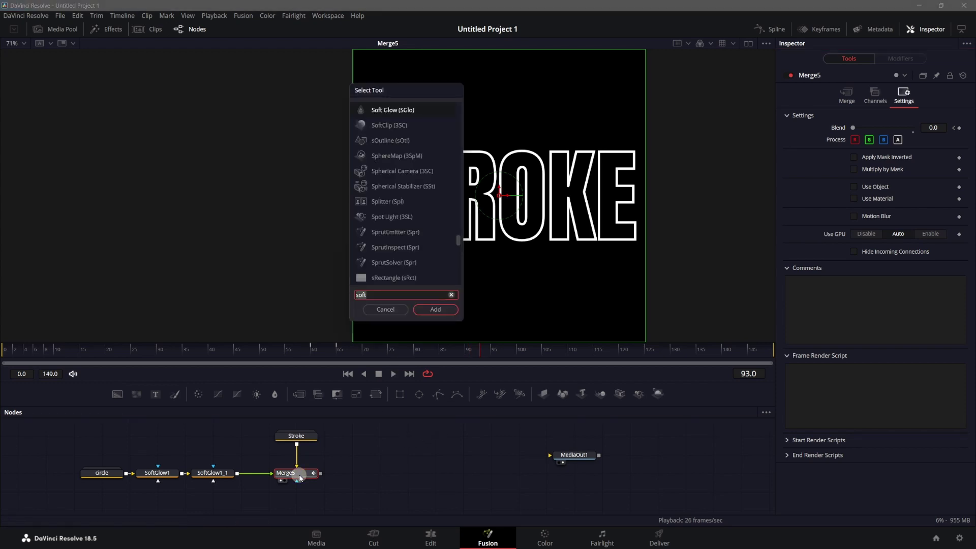
pyautogui.press('BackSpace')
pyautogui.press('BackSpace')
pyautogui.press('BackSpace')
pyautogui.press('BackSpace')
pyautogui.write('bg')
pyautogui.click(435, 309)
pyautogui.scroll(-1, 127, 488)
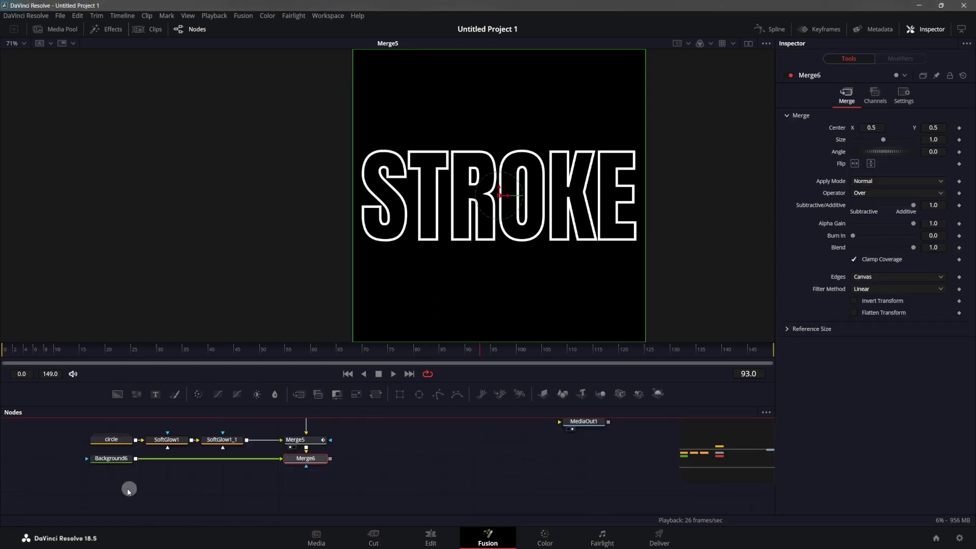
# - Show the new merge in the viewer and swap its inputs so the background sits behind the lettering
pyautogui.moveTo(128, 490); pyautogui.dragTo(451, 228)
pyautogui.scroll(-2, 517, 221)
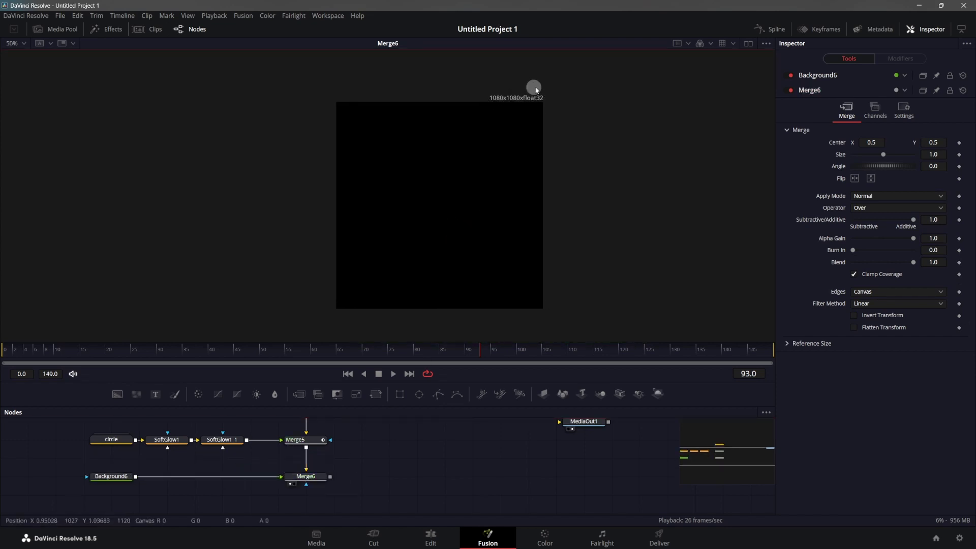
pyautogui.click(302, 477)
pyautogui.rightClick(303, 477)
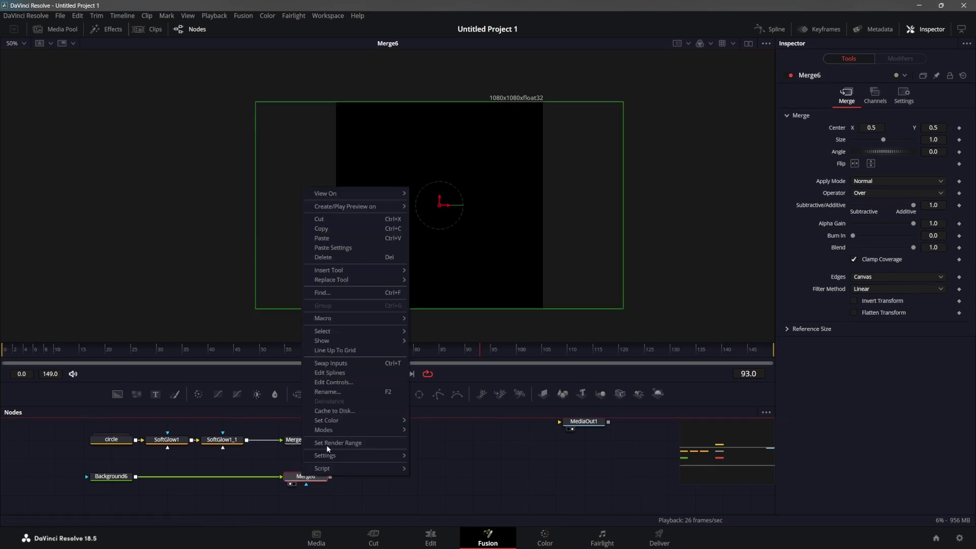
pyautogui.click(327, 364)
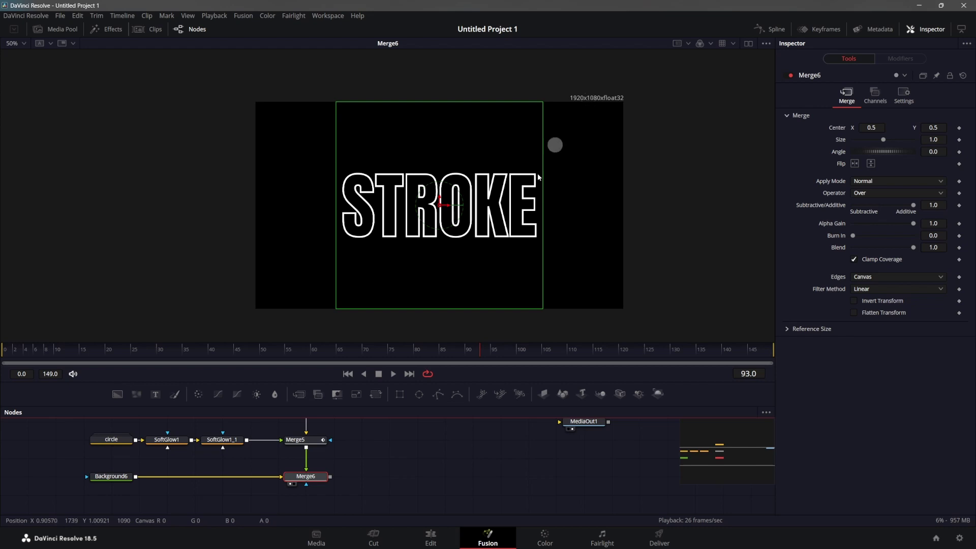
# - Make the new background fully transparent by setting its Alpha to 0.0
pyautogui.click(122, 477)
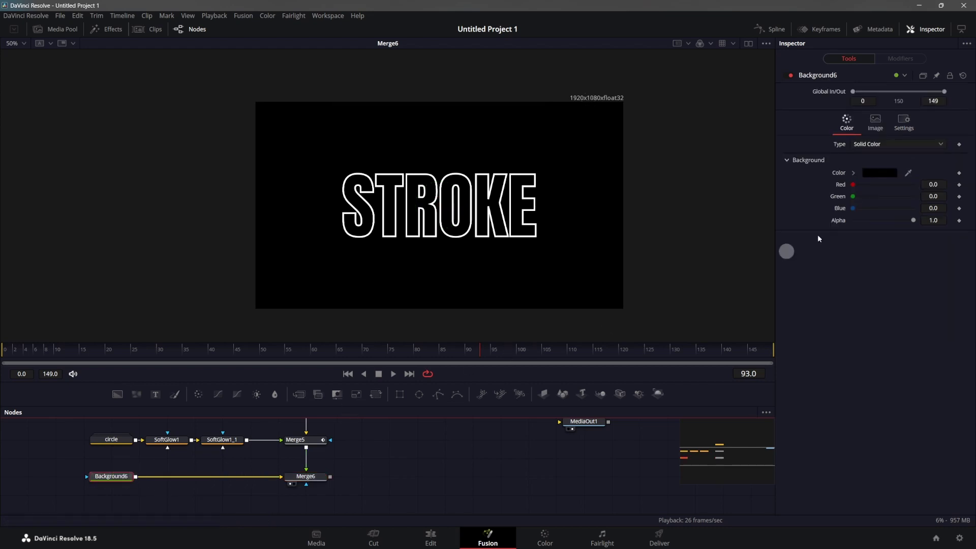
pyautogui.moveTo(854, 206); pyautogui.dragTo(769, 202)
pyautogui.moveTo(913, 221); pyautogui.dragTo(784, 218)
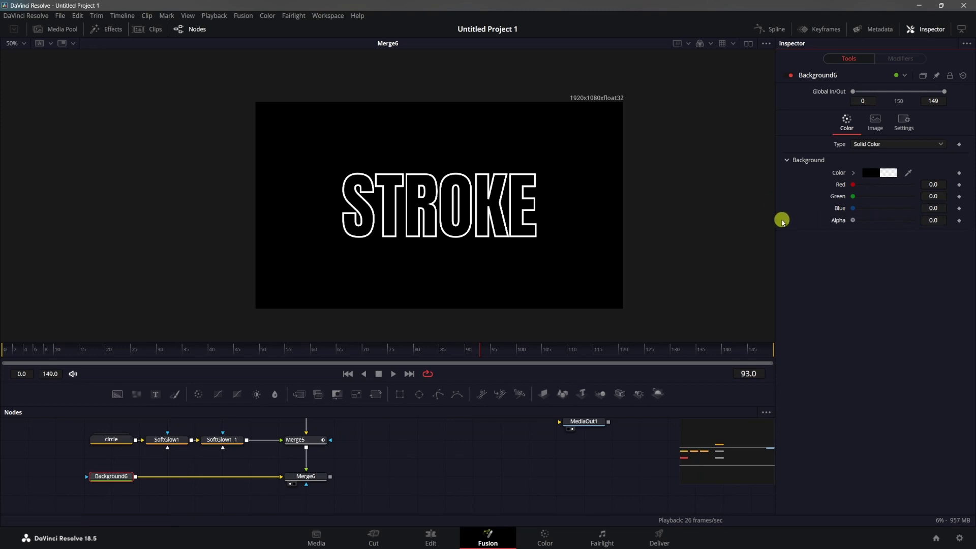
# - Add a Light Rays node after the background merge and place its ray origin near the lettering's centre, at about X 0.48, Y 0.51
pyautogui.click(315, 477)
pyautogui.hotkey('shift', 'space')
pyautogui.write('bg')
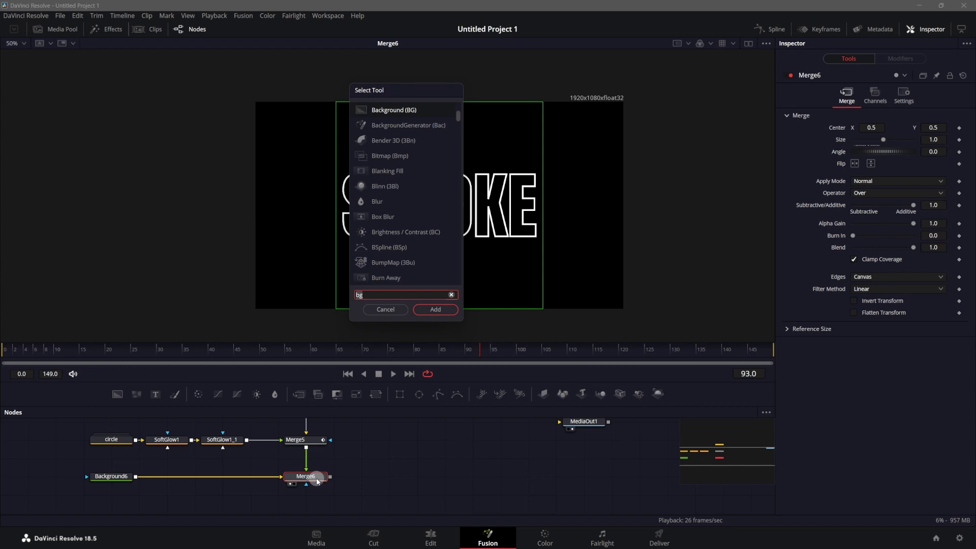
pyautogui.press('BackSpace')
pyautogui.press('BackSpace')
pyautogui.write('ligh')
pyautogui.press('Return')
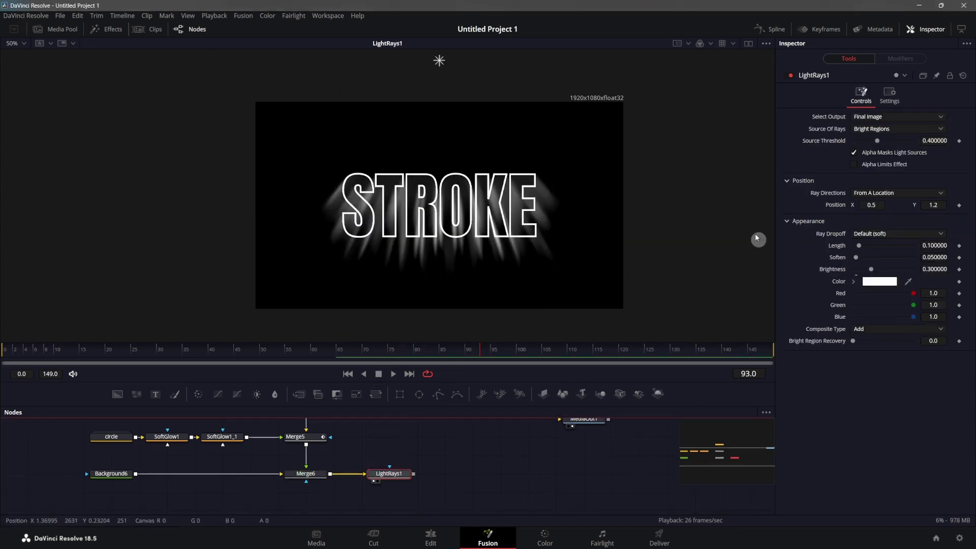
pyautogui.moveTo(439, 61); pyautogui.dragTo(432, 204)
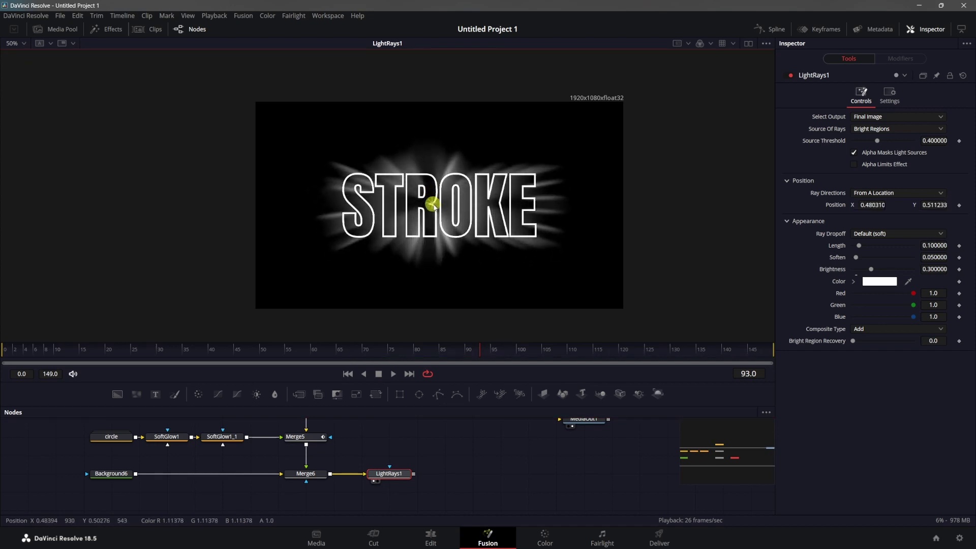
# - Preview the light rays from the first frame, and set their Length to 0.622, Soften to 0.803 and Brightness to 0.677
pyautogui.click(348, 374)
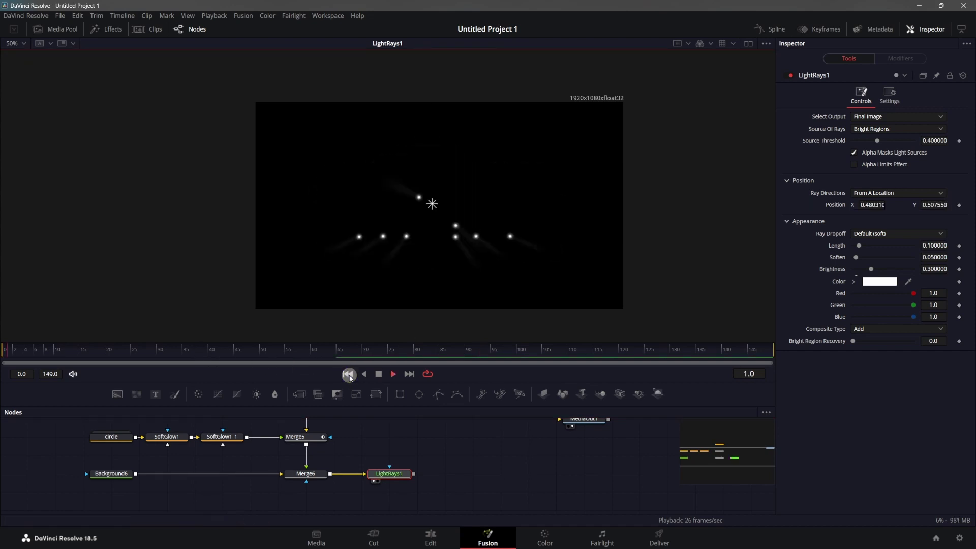
pyautogui.press('space')
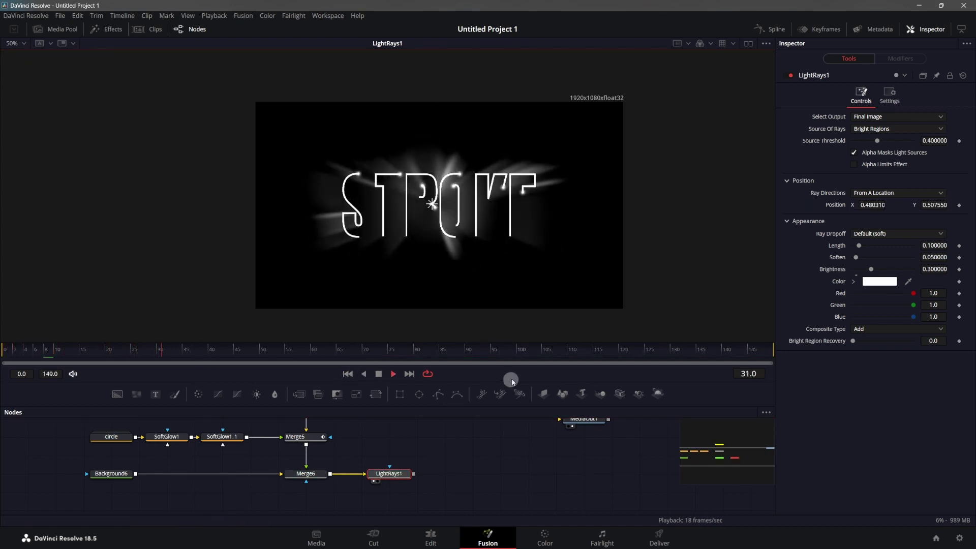
pyautogui.press('space')
pyautogui.moveTo(859, 247); pyautogui.dragTo(897, 273)
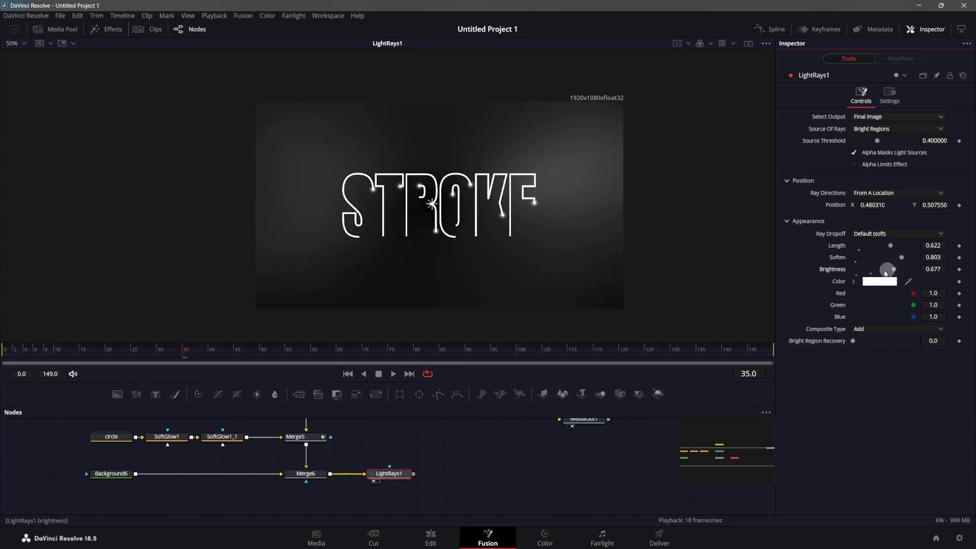
# - Turn off High Quality rendering and play the light rays animation from the first frame
pyautogui.rightClick(497, 371)
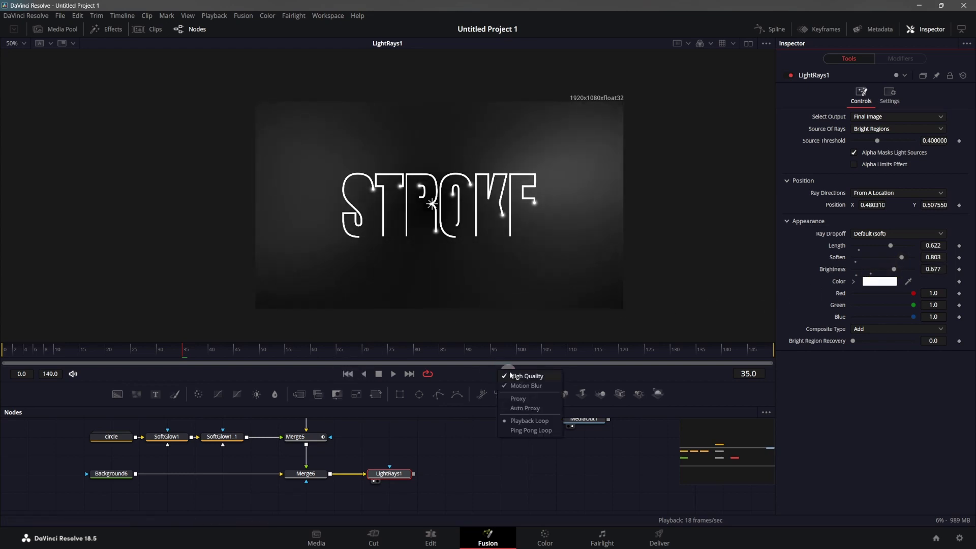
pyautogui.click(460, 376)
pyautogui.click(348, 373)
pyautogui.press('space')
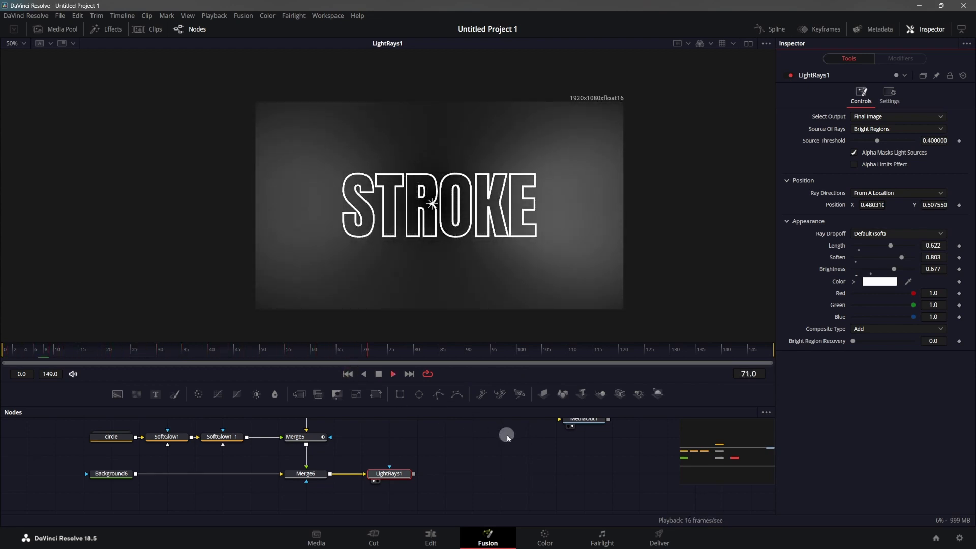
pyautogui.press('space')
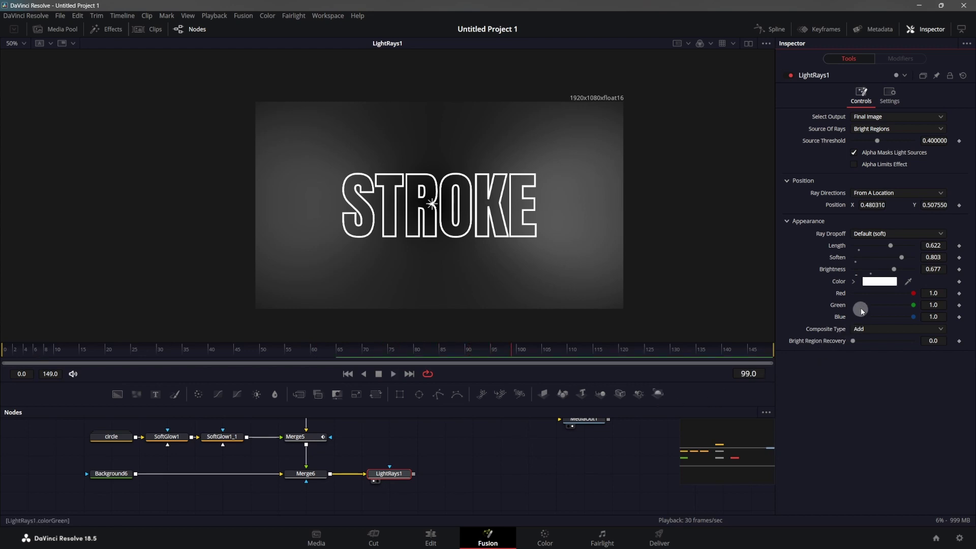
# - Tint the light rays pink by setting their Green value to 0.654, and play the animation to check the colour
pyautogui.moveTo(913, 307)
pyautogui.mouseDown()
pyautogui.moveTo(887, 300)
pyautogui.moveTo(894, 303)
pyautogui.mouseUp()
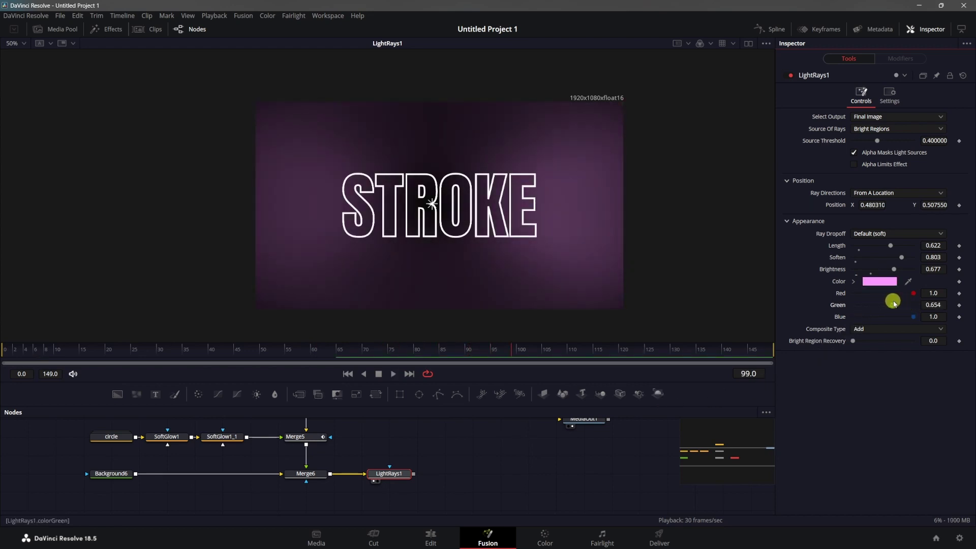
pyautogui.press('space')
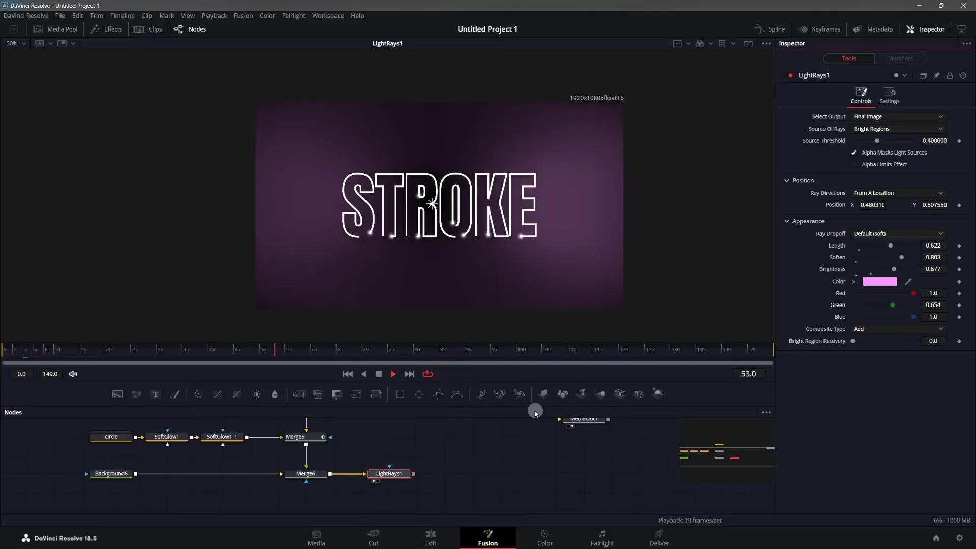
pyautogui.press('space')
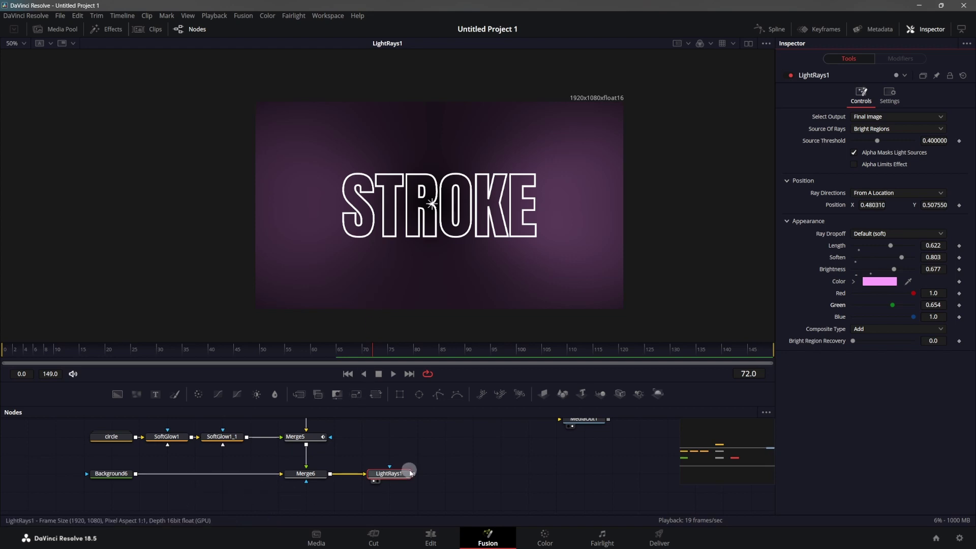
# - Connect the Light Rays output to MediaOut1
pyautogui.moveTo(414, 465); pyautogui.dragTo(578, 447)
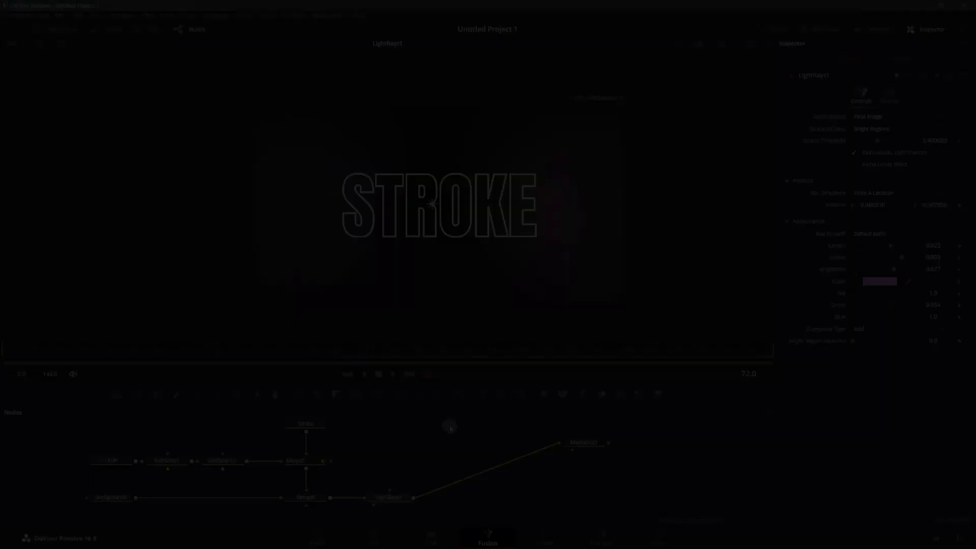